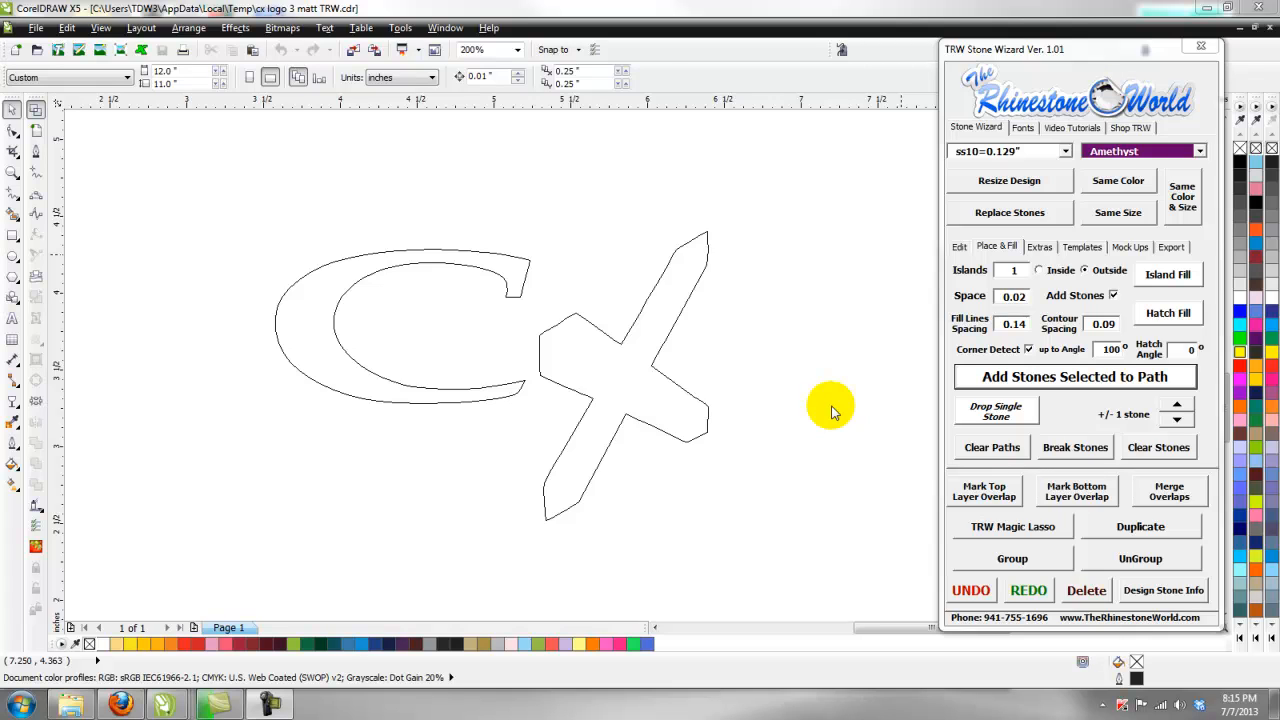
Move the C and X outlines together down and to the left, to about x 4.56", y 2.85"
{"action": "left_click", "coordinate": [662, 346]}
{"action": "scroll", "coordinate": [783, 200], "scroll_direction": "down", "scroll_amount": 2}
{"action": "left_click_drag", "start_coordinate": [820, 177], "coordinate": [490, 385]}
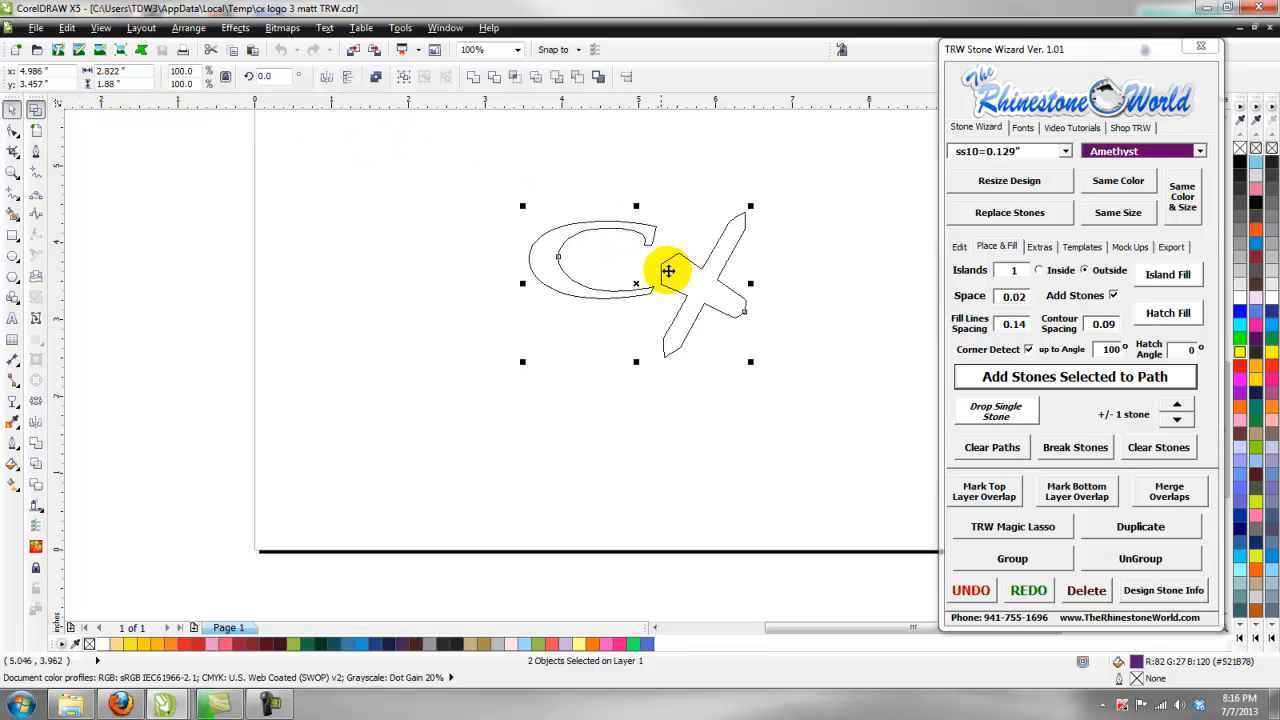
{"action": "left_click_drag", "start_coordinate": [705, 268], "coordinate": [670, 308]}
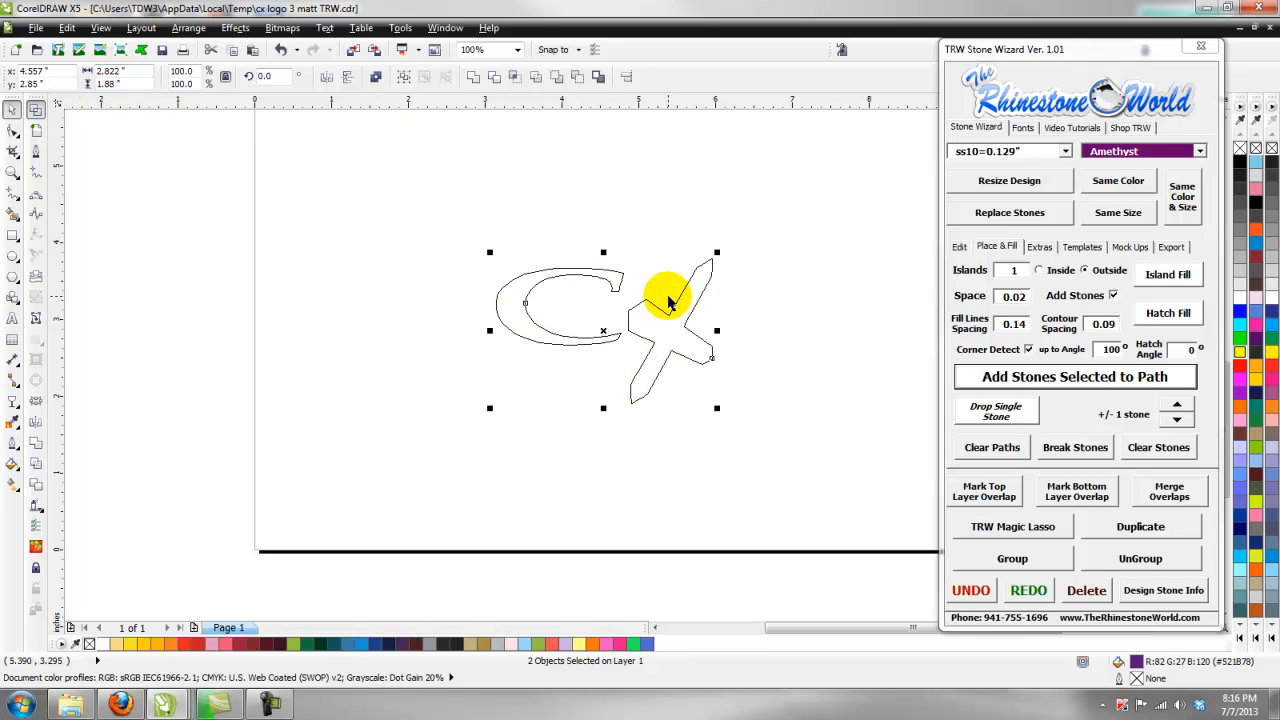
{"action": "scroll", "coordinate": [670, 300], "scroll_direction": "up", "scroll_amount": 2}
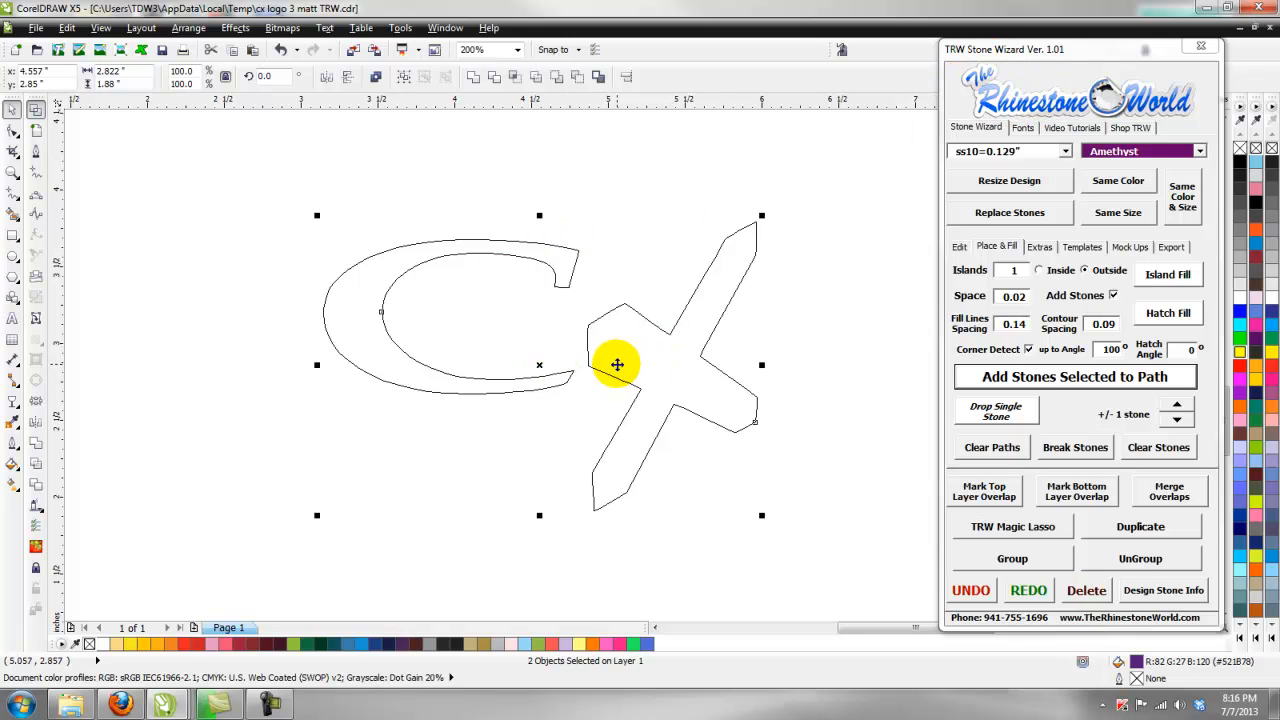
Duplicate the C and X outlines together, placing the copy directly above the original pair
{"action": "left_click", "coordinate": [852, 415]}
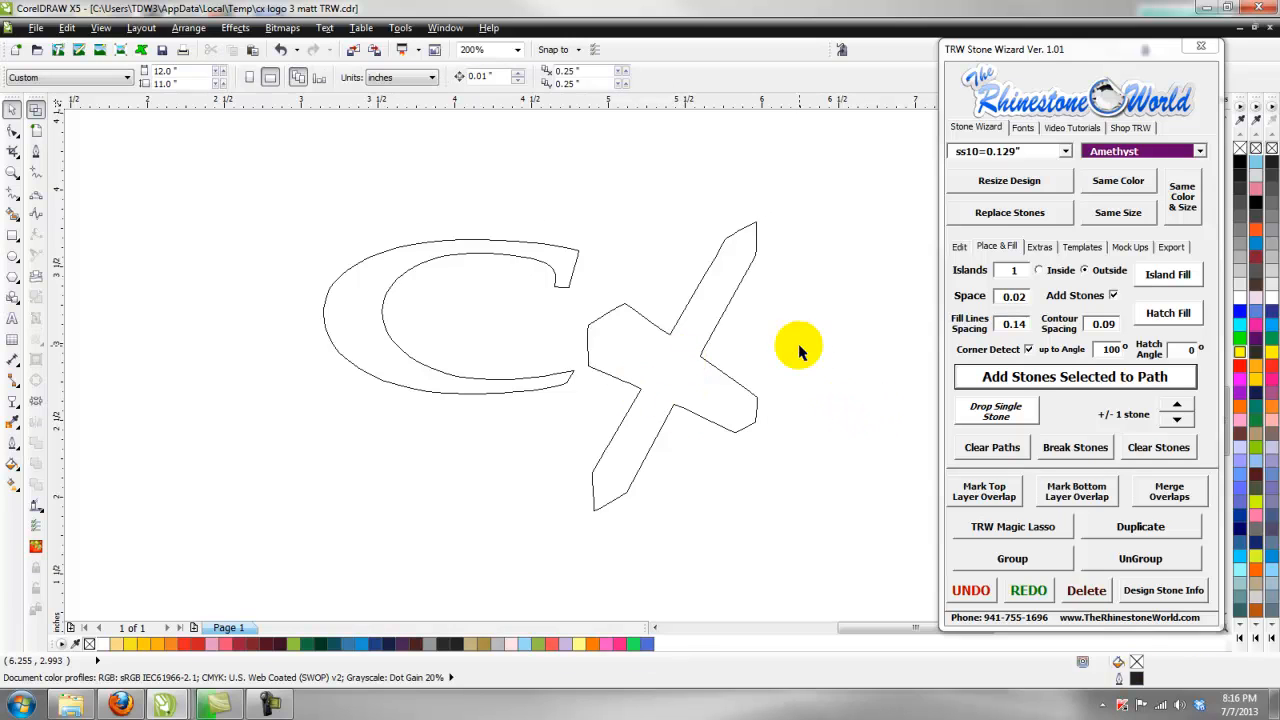
{"action": "left_click", "coordinate": [706, 348]}
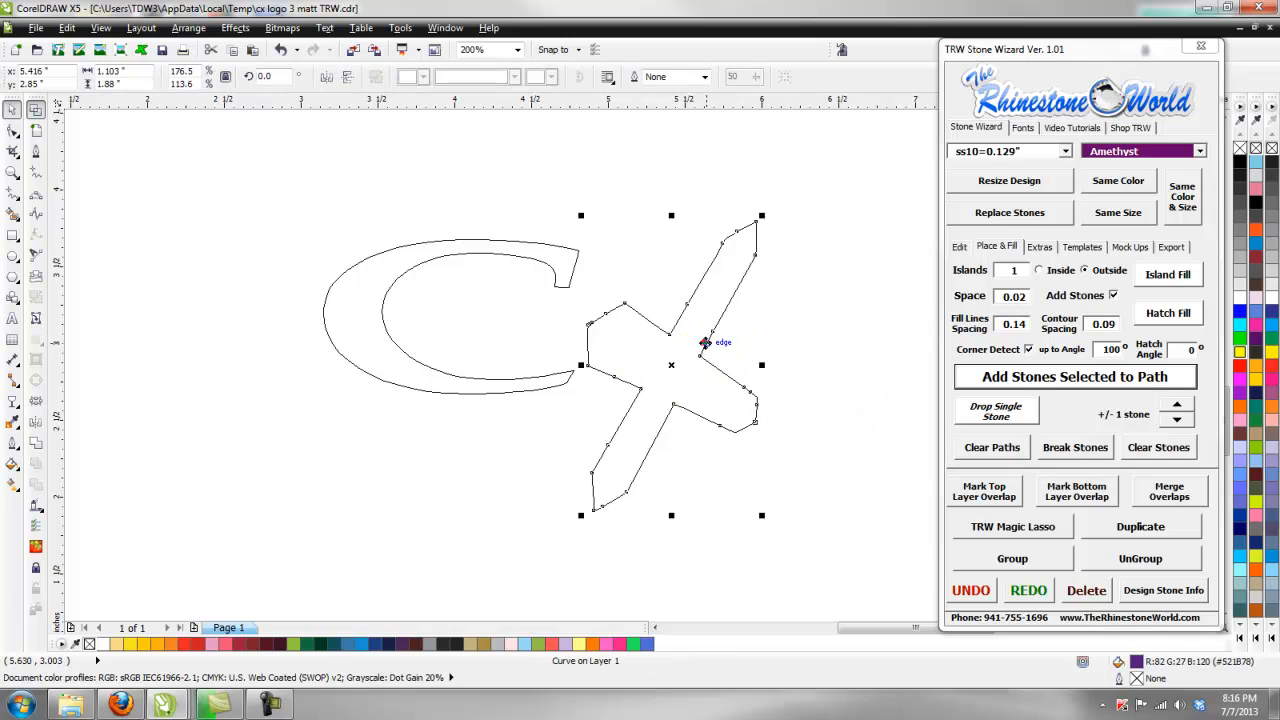
{"action": "left_click", "coordinate": [855, 346]}
{"action": "left_click_drag", "start_coordinate": [820, 147], "coordinate": [219, 547]}
{"action": "scroll", "coordinate": [436, 421], "scroll_direction": "down", "scroll_amount": 2}
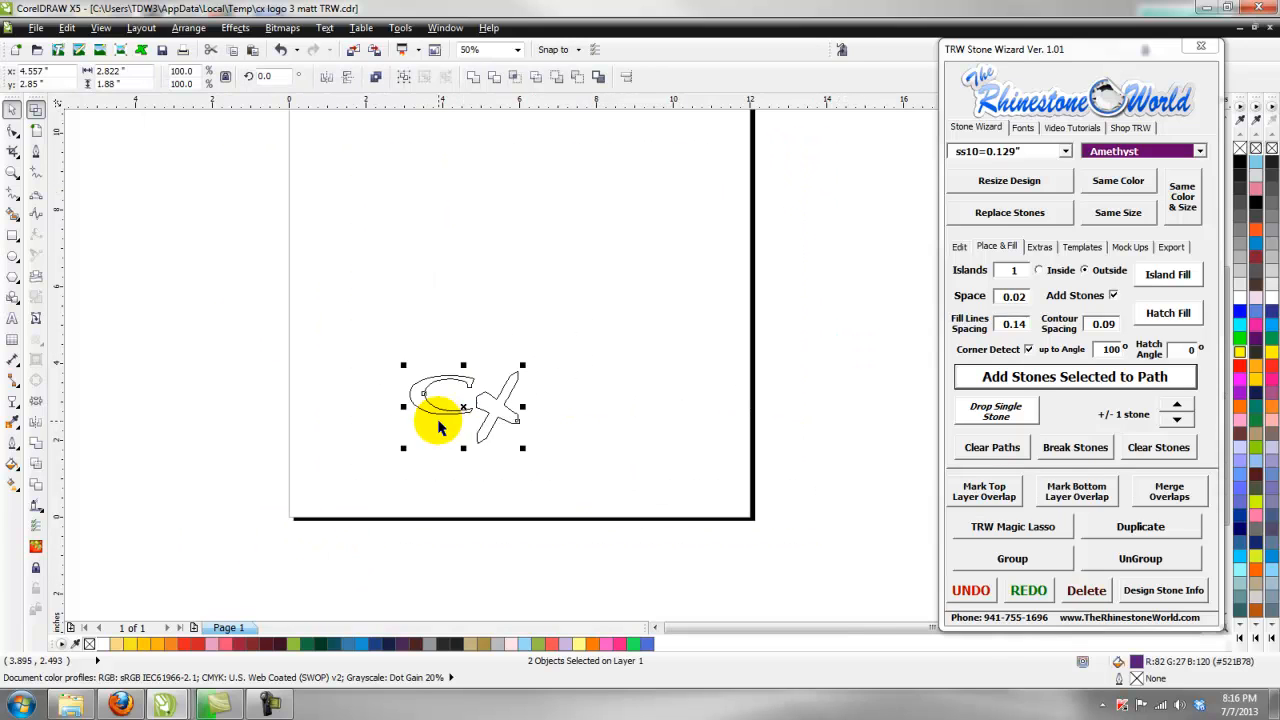
{"action": "scroll", "coordinate": [503, 416], "scroll_direction": "up", "scroll_amount": 1}
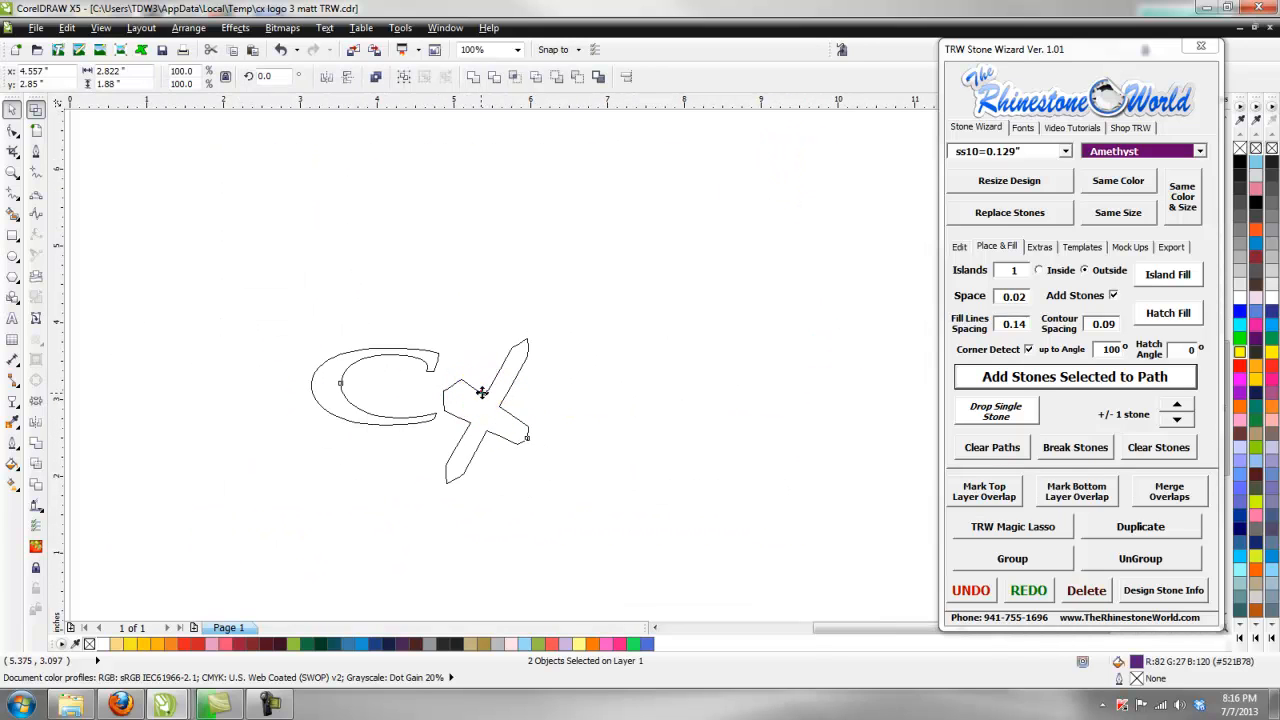
{"action": "left_click_drag", "start_coordinate": [481, 392], "coordinate": [484, 190]}
{"action": "left_click", "coordinate": [633, 332]}
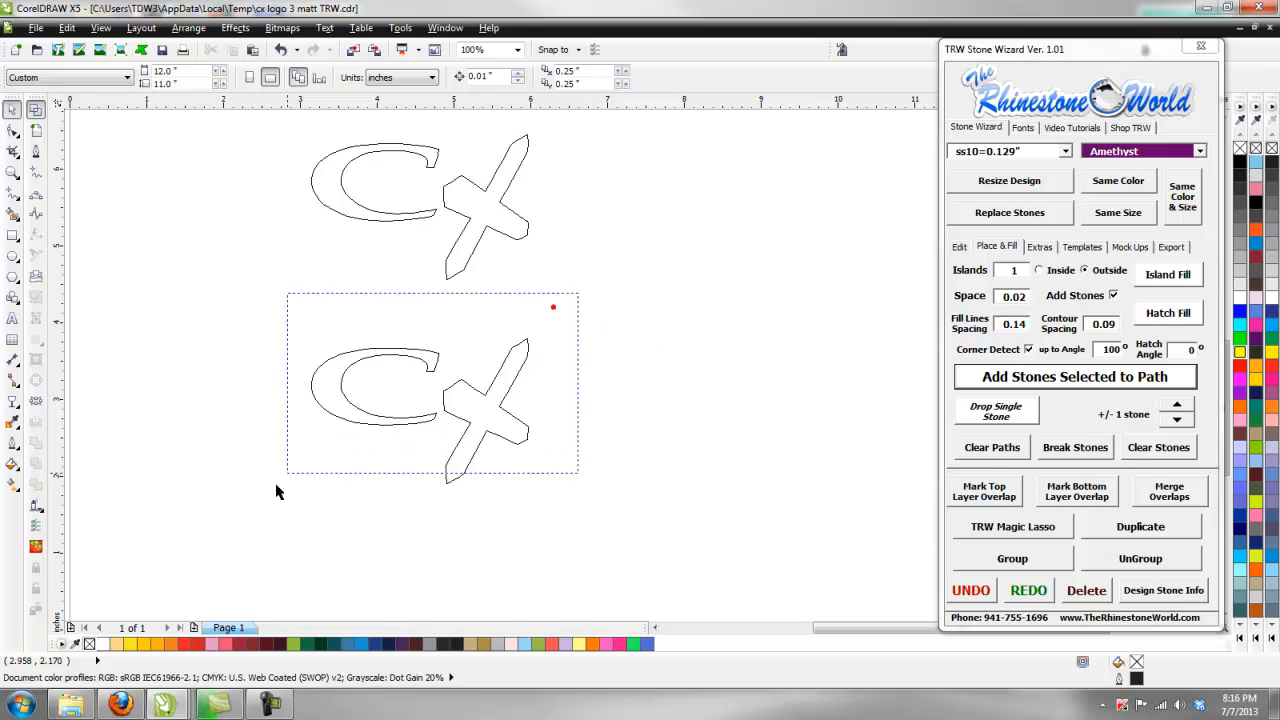
Select the lower C and X outlines and set the stone size to ss6 = 0.097"
{"action": "left_click_drag", "start_coordinate": [277, 491], "coordinate": [280, 488]}
{"action": "left_click", "coordinate": [1030, 152]}
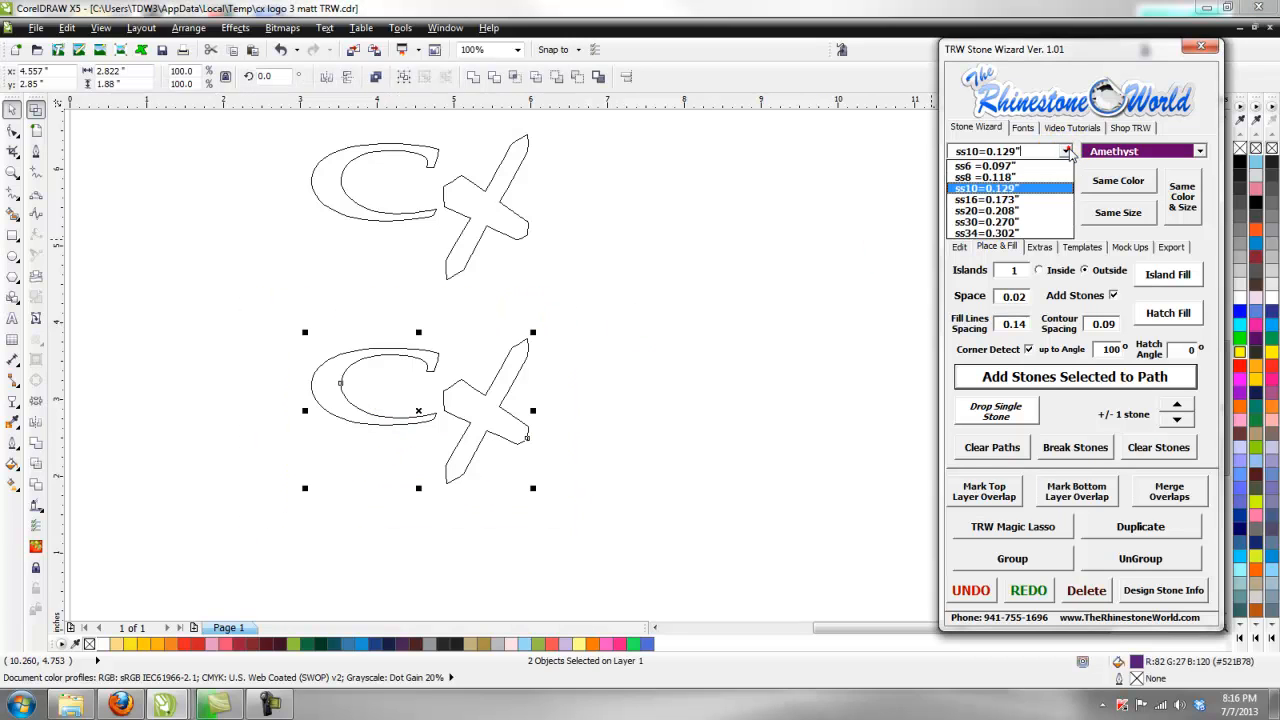
{"action": "left_click", "coordinate": [1016, 168]}
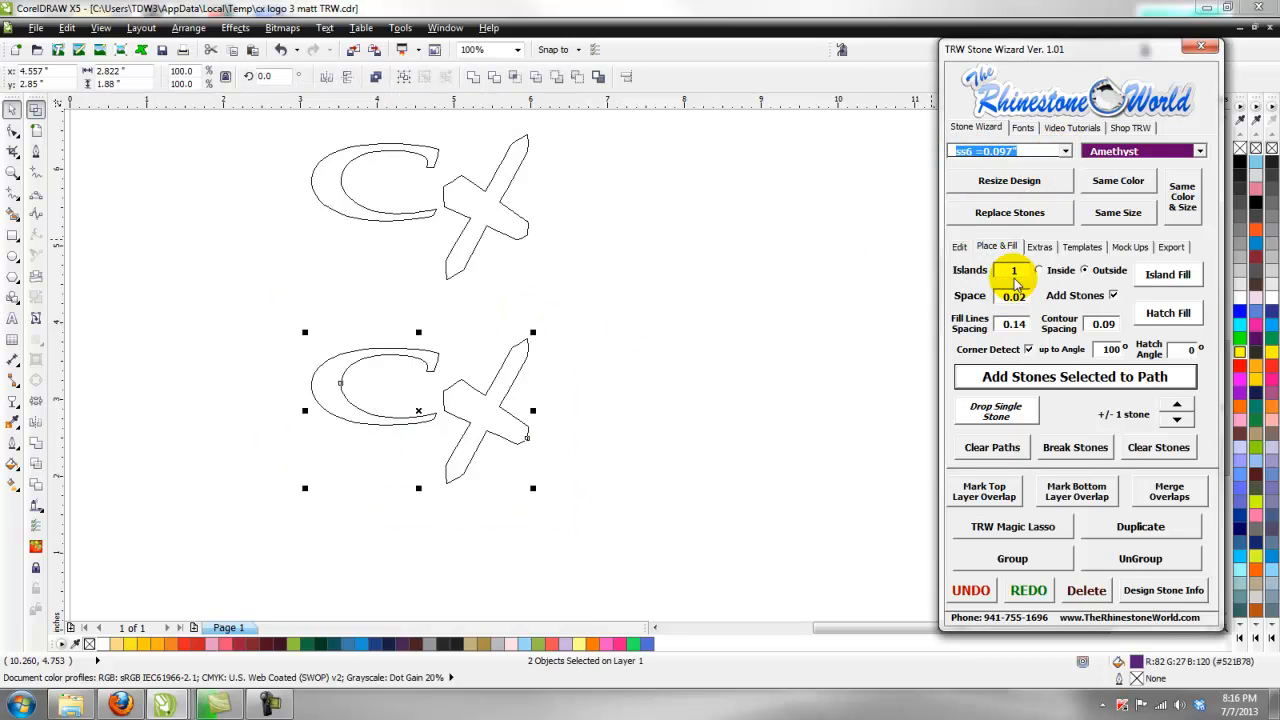
Clear the Islands count and set the fill to run inside the outlines
{"action": "left_click_drag", "start_coordinate": [1020, 272], "coordinate": [973, 273]}
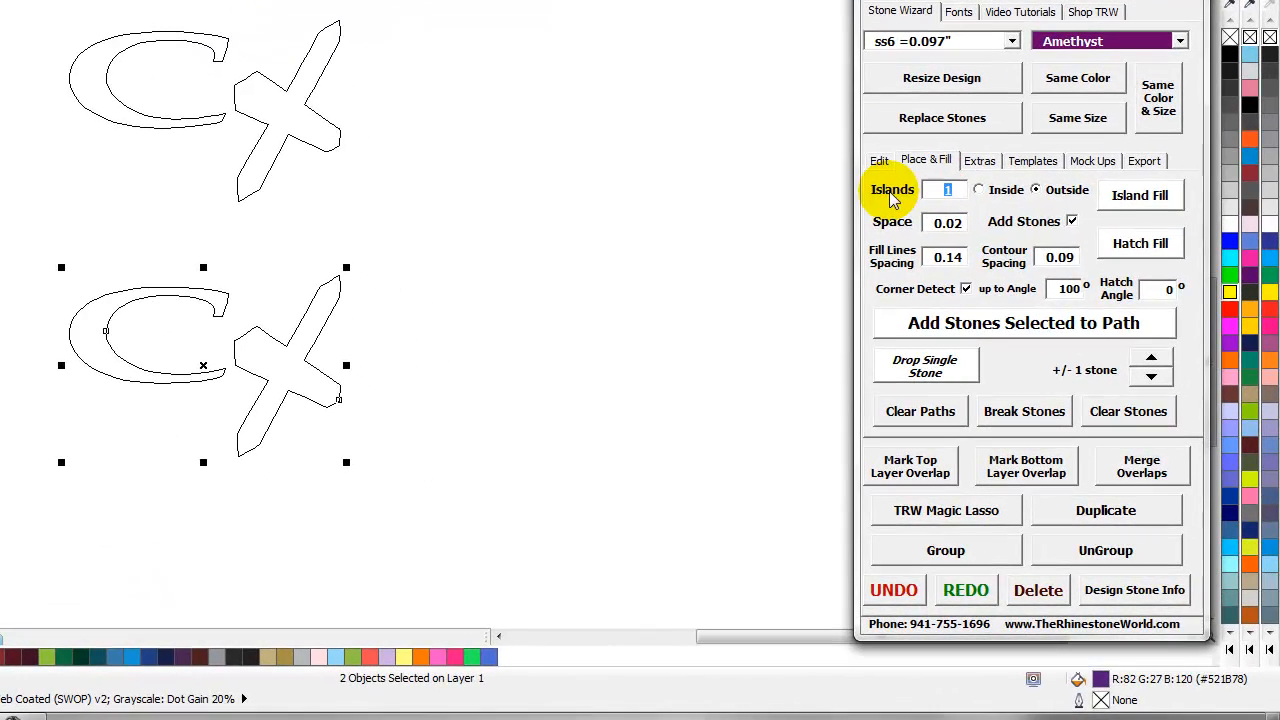
{"action": "key", "text": "BackSpace"}
{"action": "left_click", "coordinate": [982, 190]}
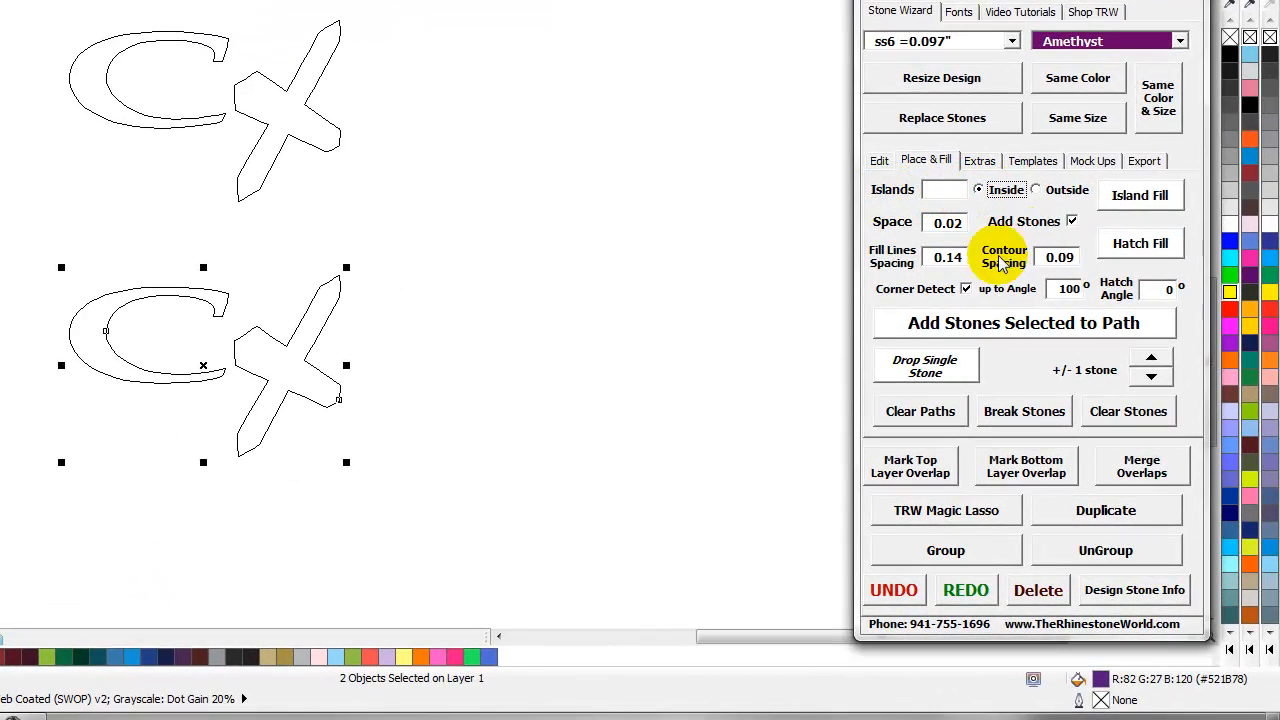
Set the fill lines spacing to 0.10 and the contour spacing to 0.00
{"action": "double_click", "coordinate": [950, 259]}
{"action": "left_click", "coordinate": [950, 259]}
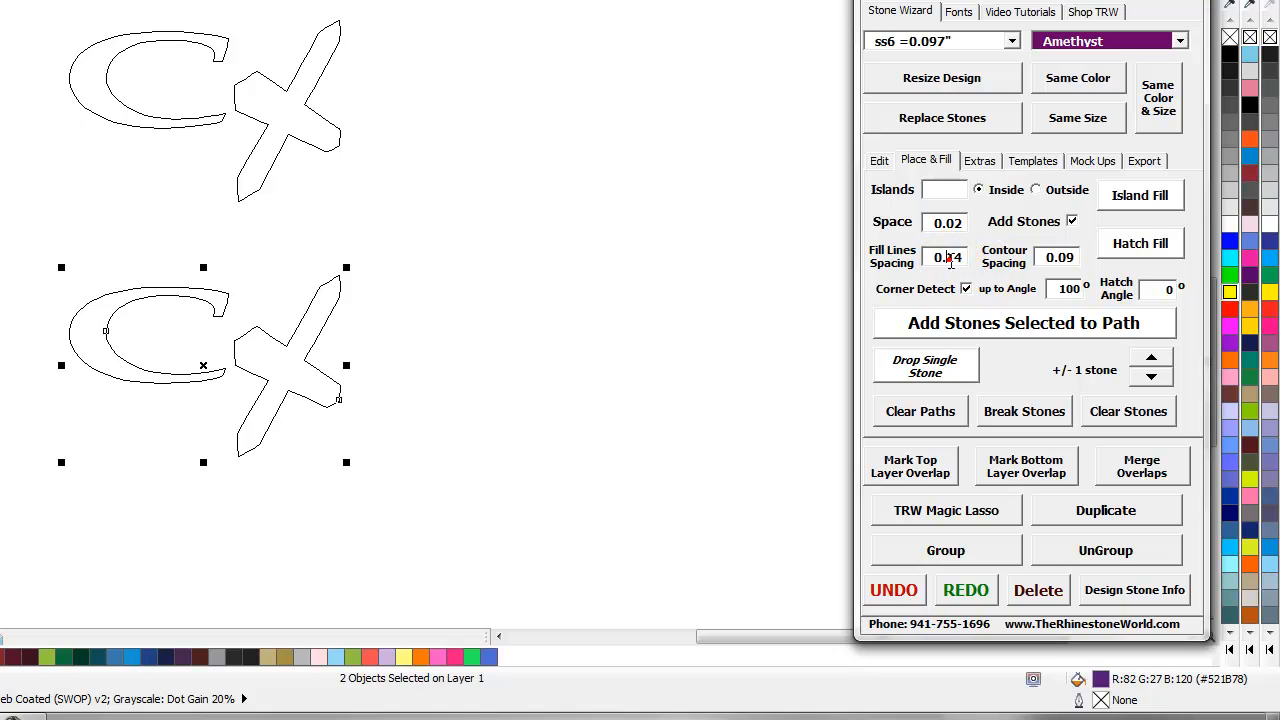
{"action": "left_click", "coordinate": [955, 258]}
{"action": "left_click_drag", "start_coordinate": [962, 257], "coordinate": [954, 257]}
{"action": "type", "text": "0"}
{"action": "left_click", "coordinate": [1068, 258]}
{"action": "type", "text": "0"}
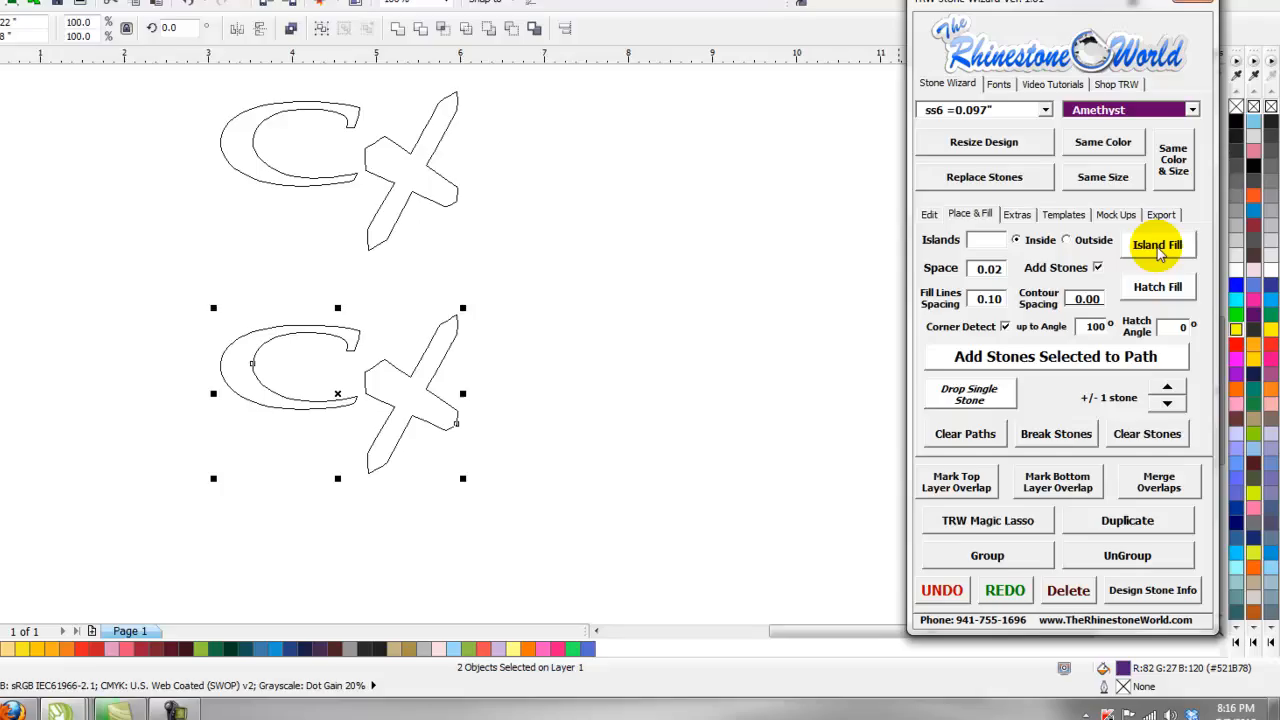
Try an Island Fill on the selected lower outlines, and undo it after inspecting the stone placement
{"action": "left_click", "coordinate": [1158, 249]}
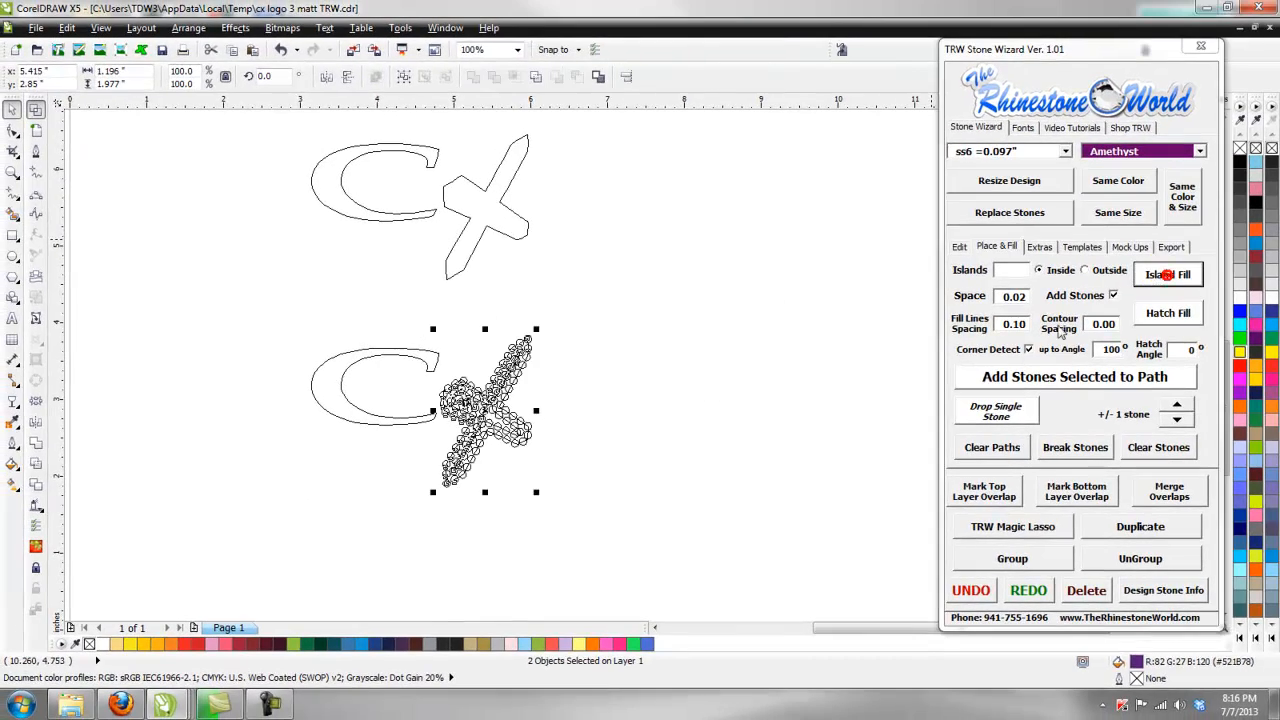
{"action": "left_click", "coordinate": [628, 370]}
{"action": "scroll", "coordinate": [382, 420], "scroll_direction": "up", "scroll_amount": 3}
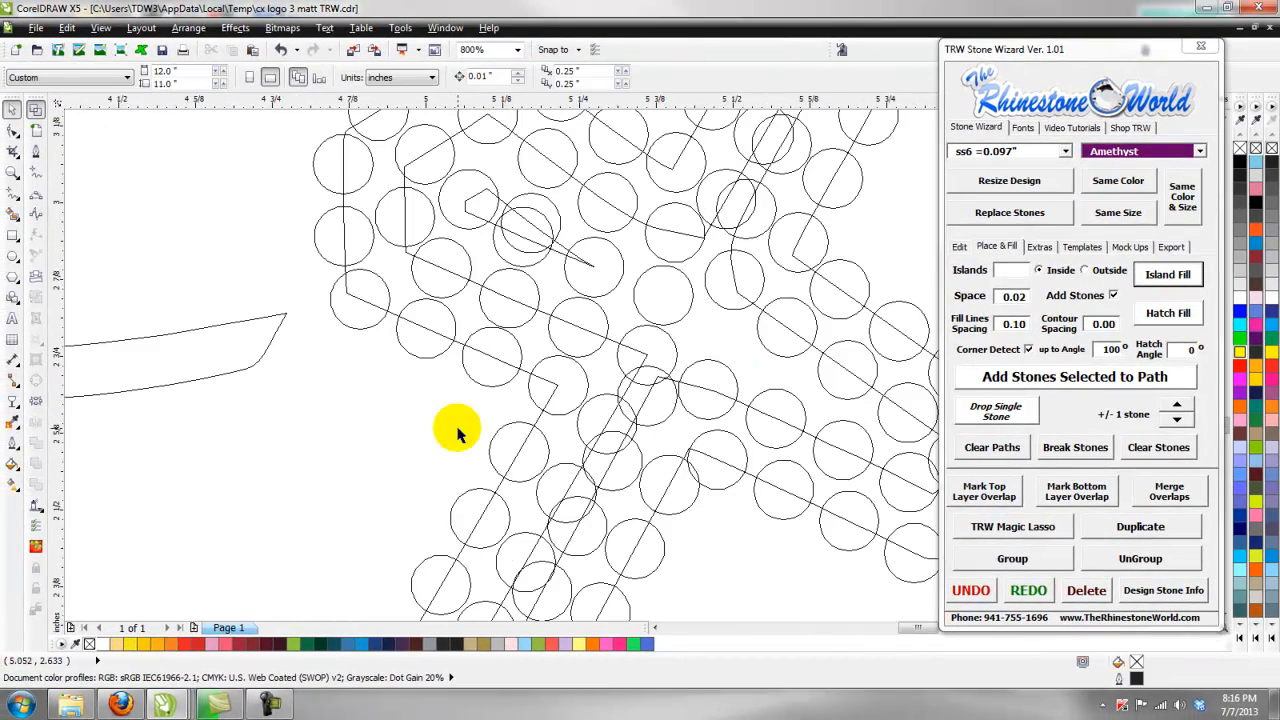
{"action": "scroll", "coordinate": [604, 398], "scroll_direction": "down", "scroll_amount": 2}
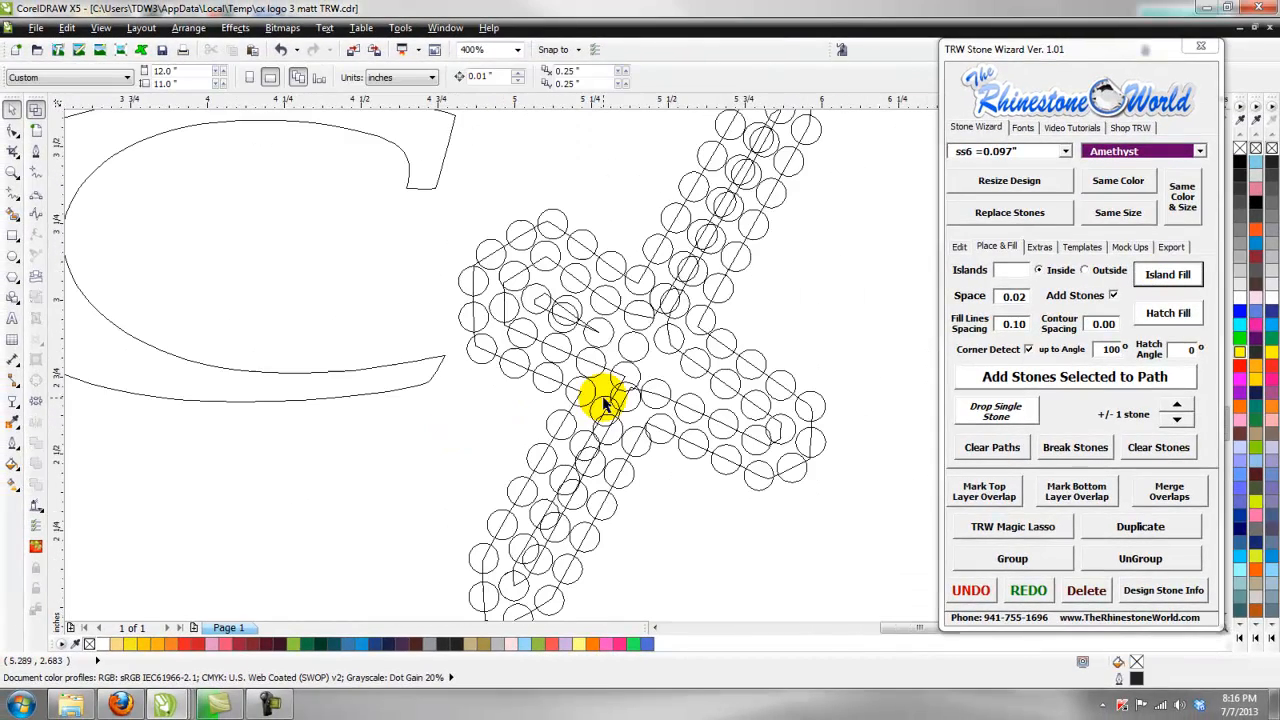
{"action": "scroll", "coordinate": [625, 370], "scroll_direction": "down", "scroll_amount": 2}
{"action": "scroll", "coordinate": [604, 440], "scroll_direction": "up", "scroll_amount": 1}
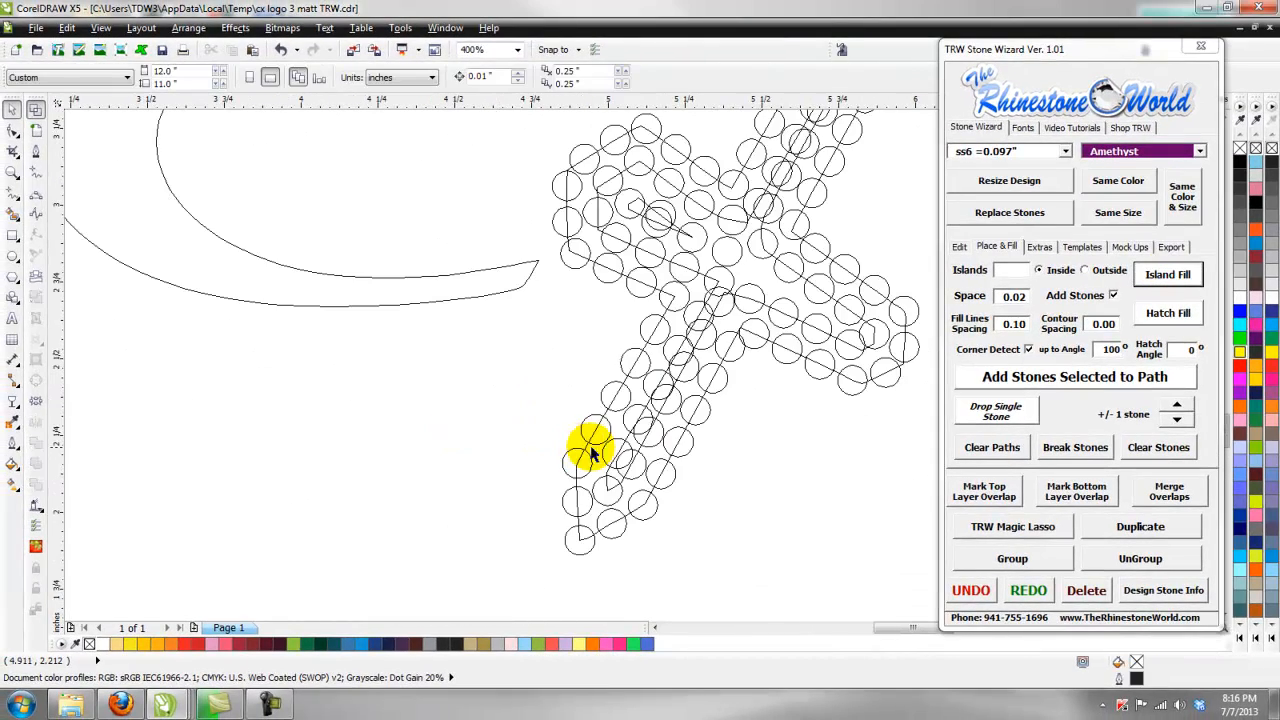
{"action": "scroll", "coordinate": [660, 395], "scroll_direction": "down", "scroll_amount": 1}
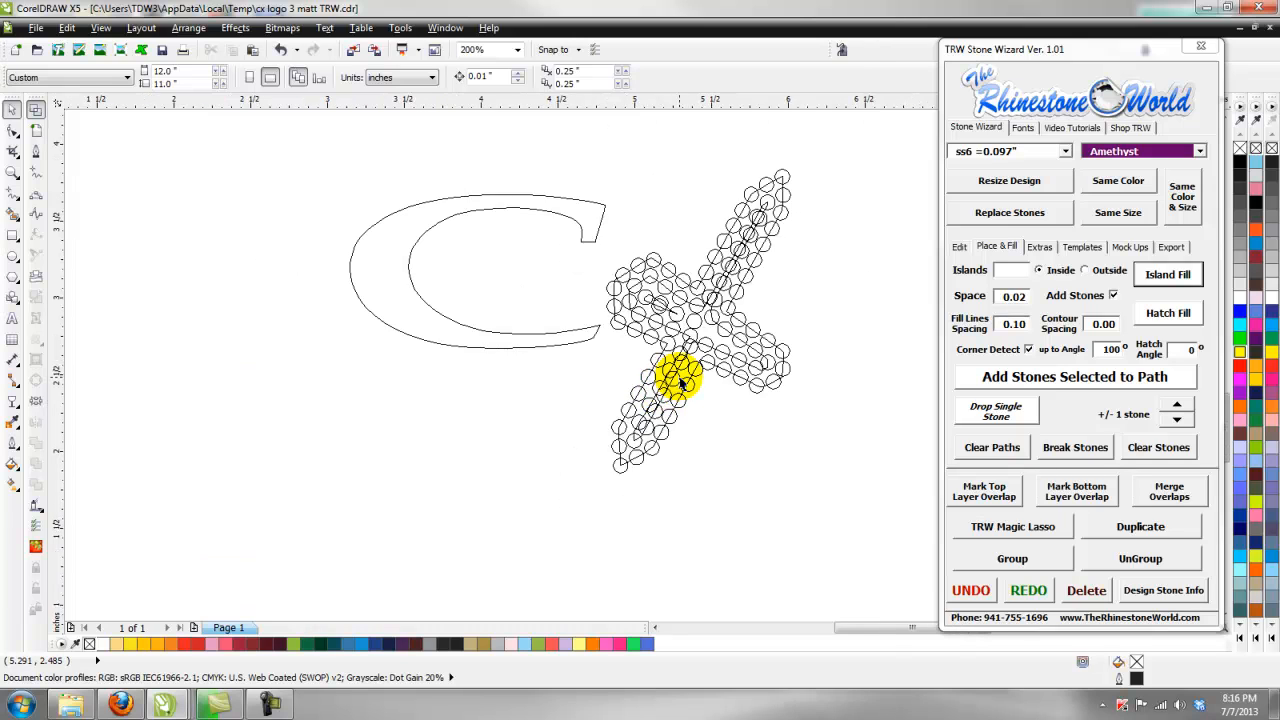
{"action": "key", "text": "ctrl+z"}
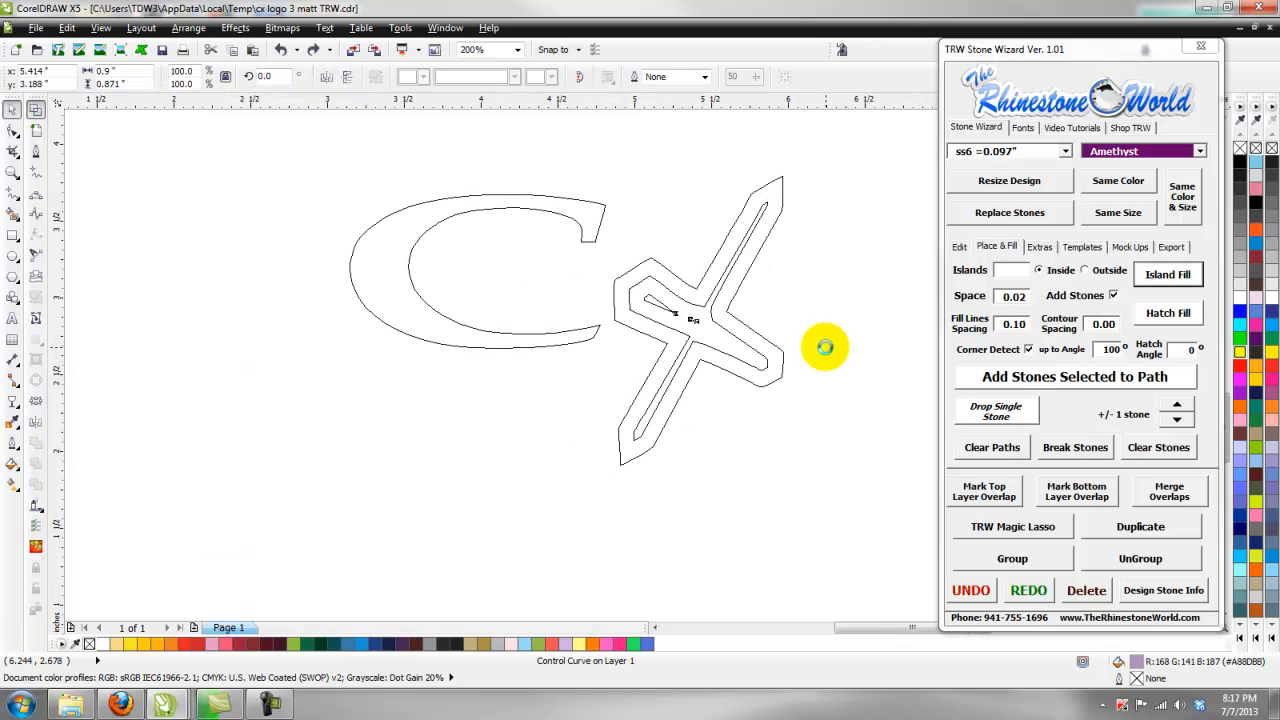
{"action": "key", "text": "ctrl+z"}
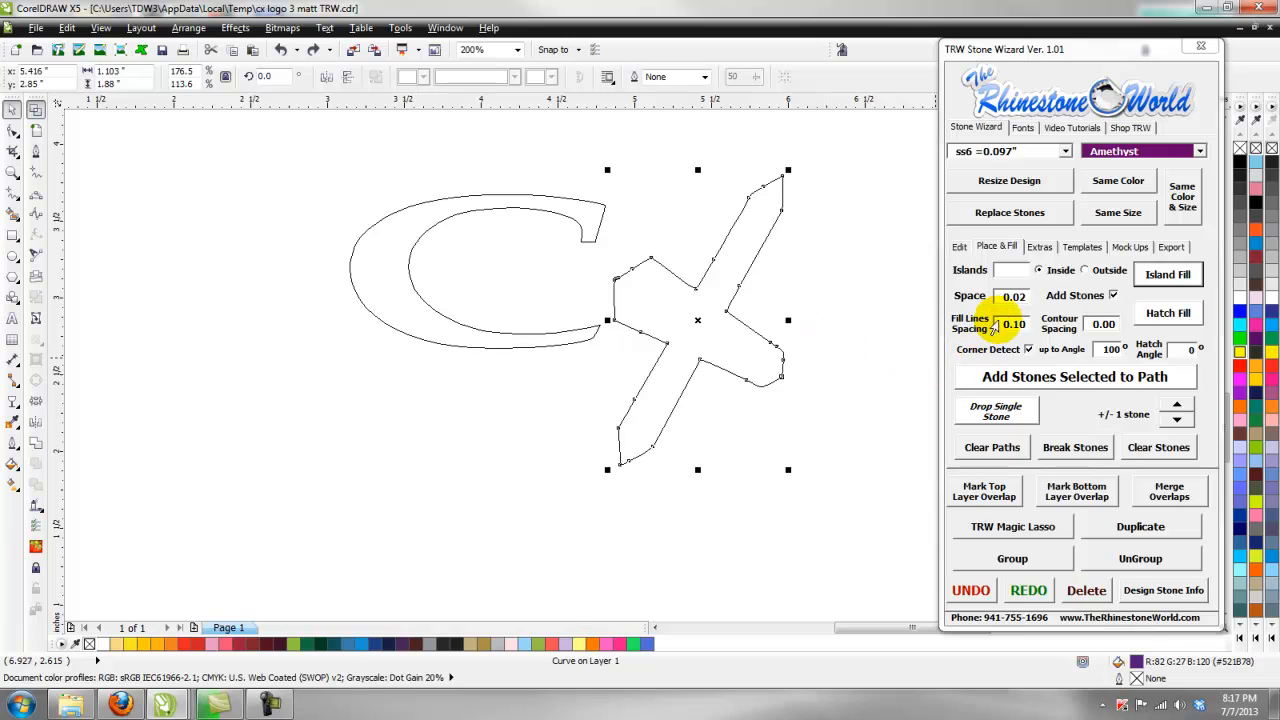
Set the fill lines spacing to 0.11
{"action": "left_click", "coordinate": [1019, 323]}
{"action": "key", "text": "BackSpace"}
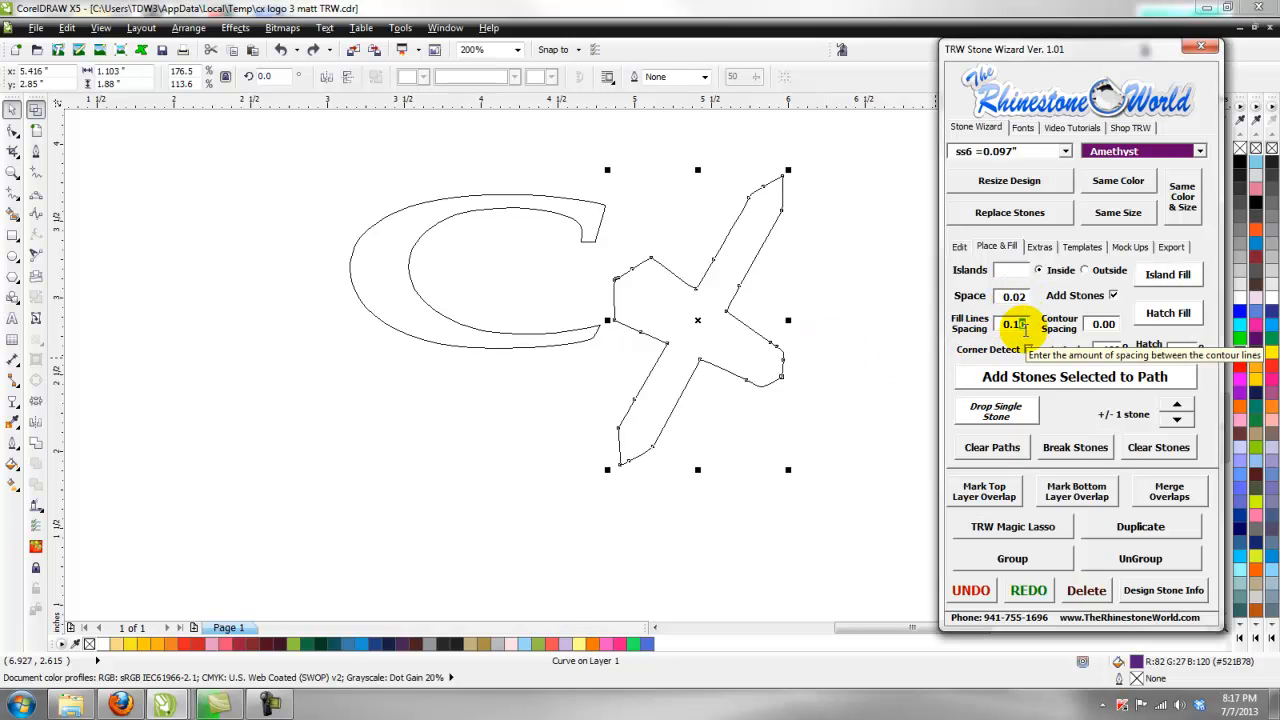
{"action": "type", "text": "1"}
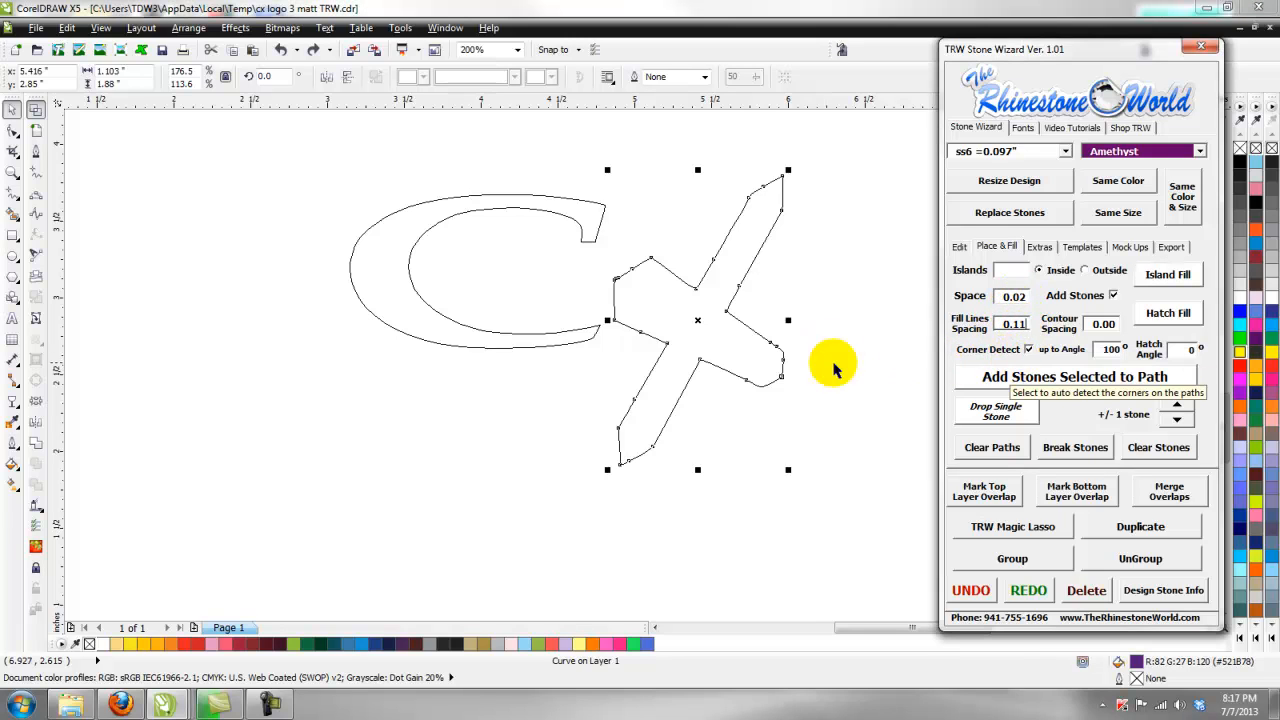
Apply the Island Fill to the lower C and X outlines so both are filled with stones
{"action": "left_click", "coordinate": [551, 347]}
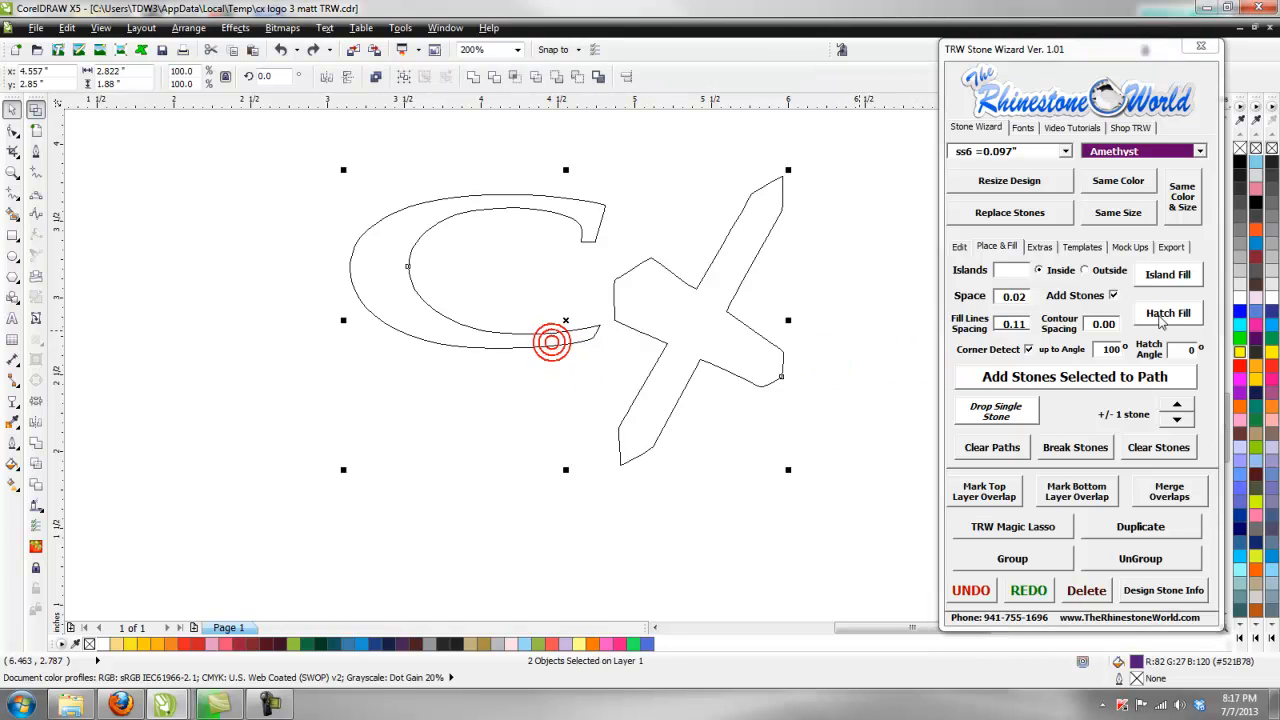
{"action": "left_click", "coordinate": [1166, 278]}
{"action": "left_click", "coordinate": [851, 358]}
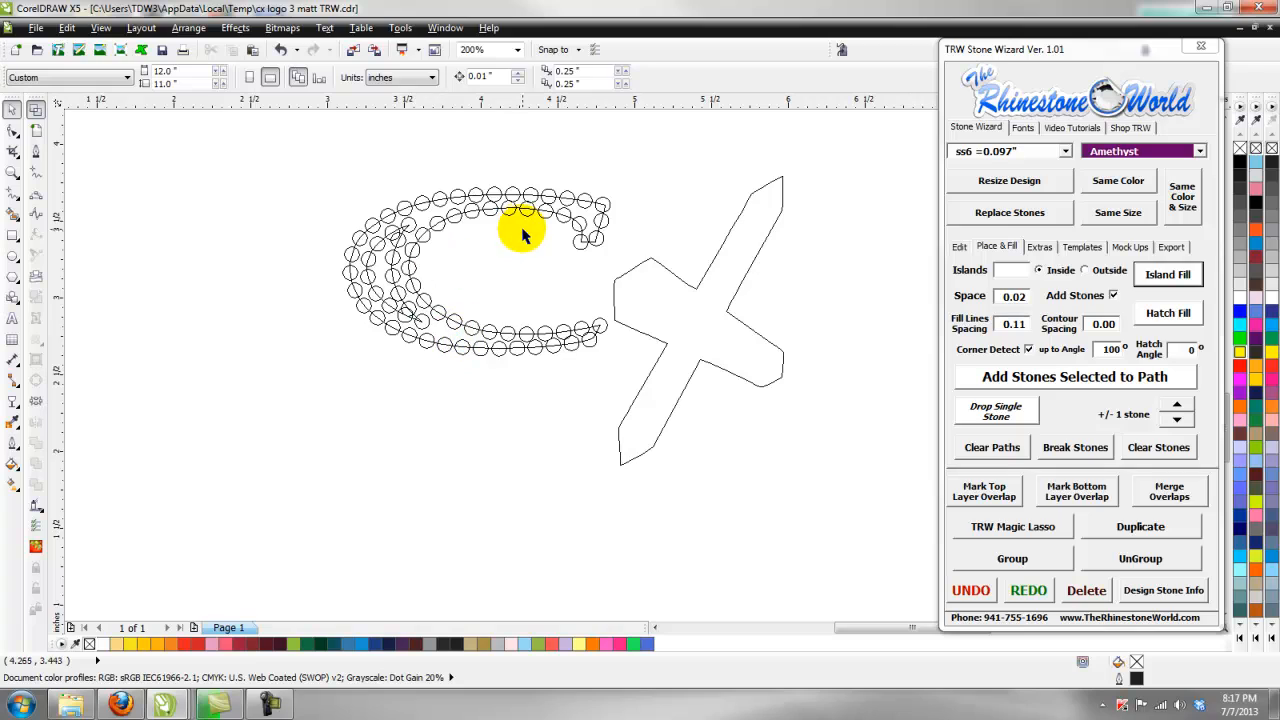
{"action": "left_click", "coordinate": [692, 291]}
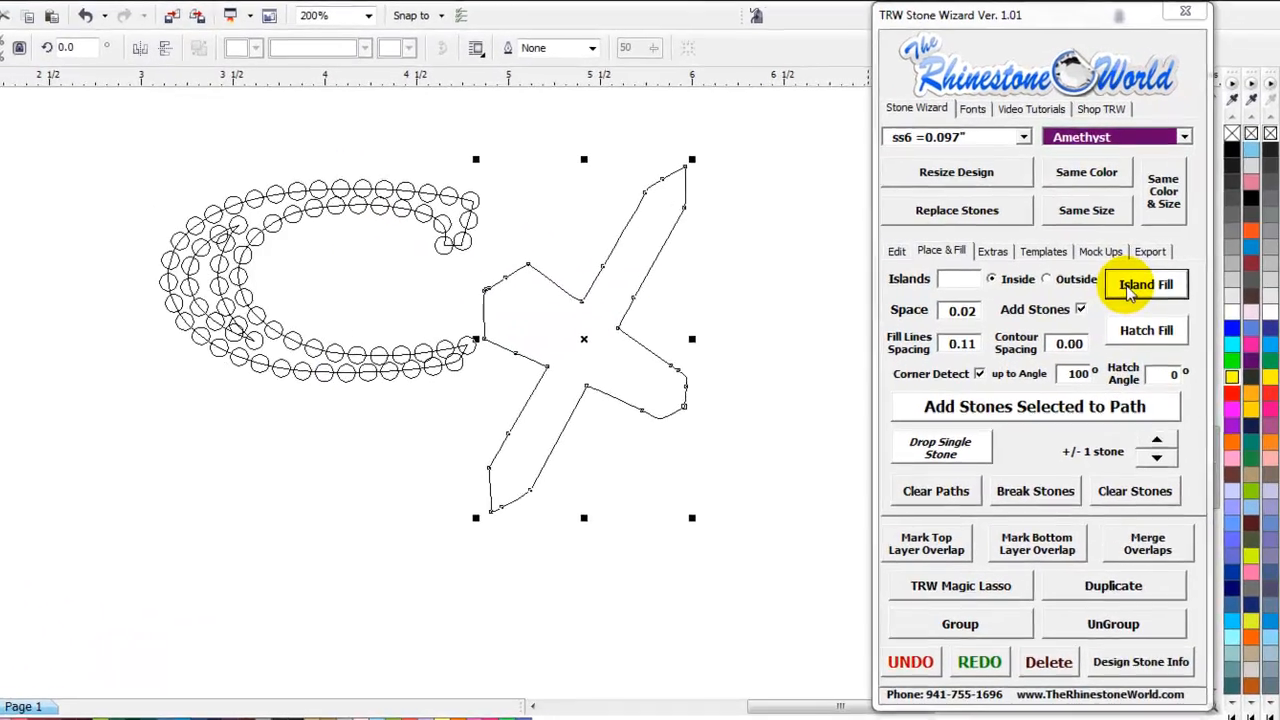
{"action": "left_click", "coordinate": [1148, 279]}
{"action": "left_click", "coordinate": [681, 330]}
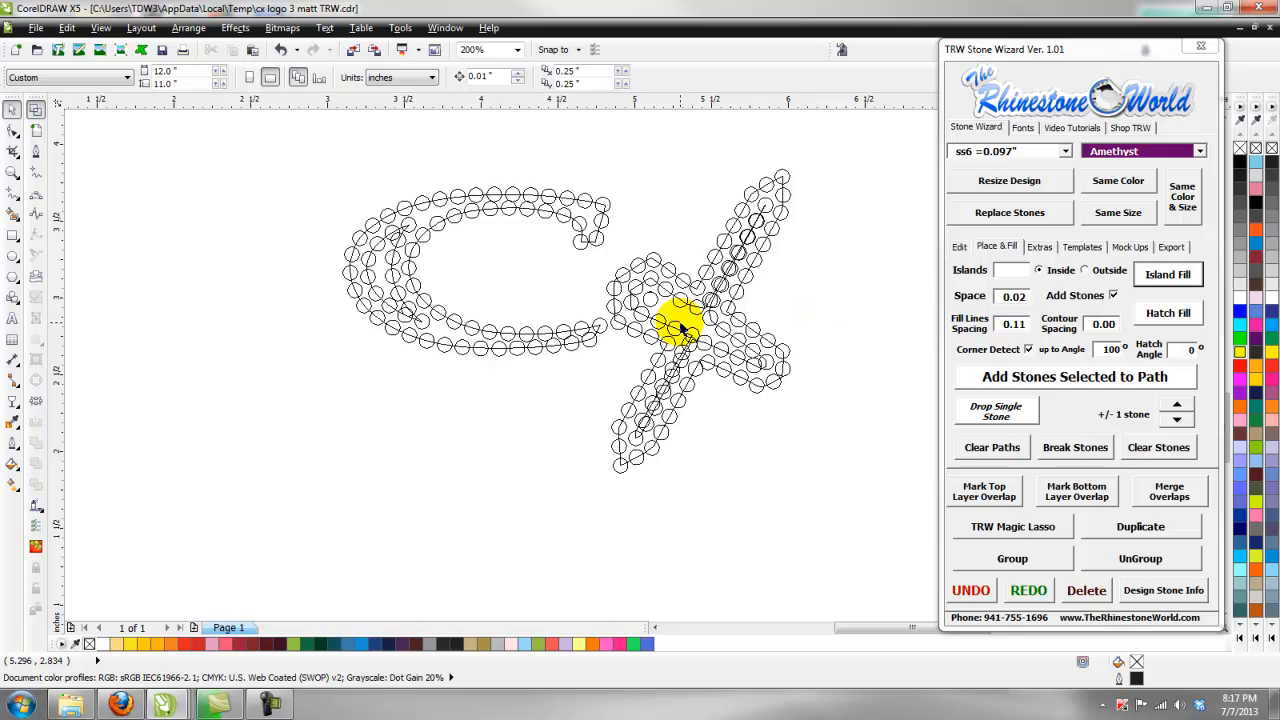
Move the lower-right end node of the C's inner stone path slightly upward, away from the outer stone row
{"action": "scroll", "coordinate": [563, 277], "scroll_direction": "down", "scroll_amount": 1}
{"action": "scroll", "coordinate": [572, 300], "scroll_direction": "up", "scroll_amount": 2}
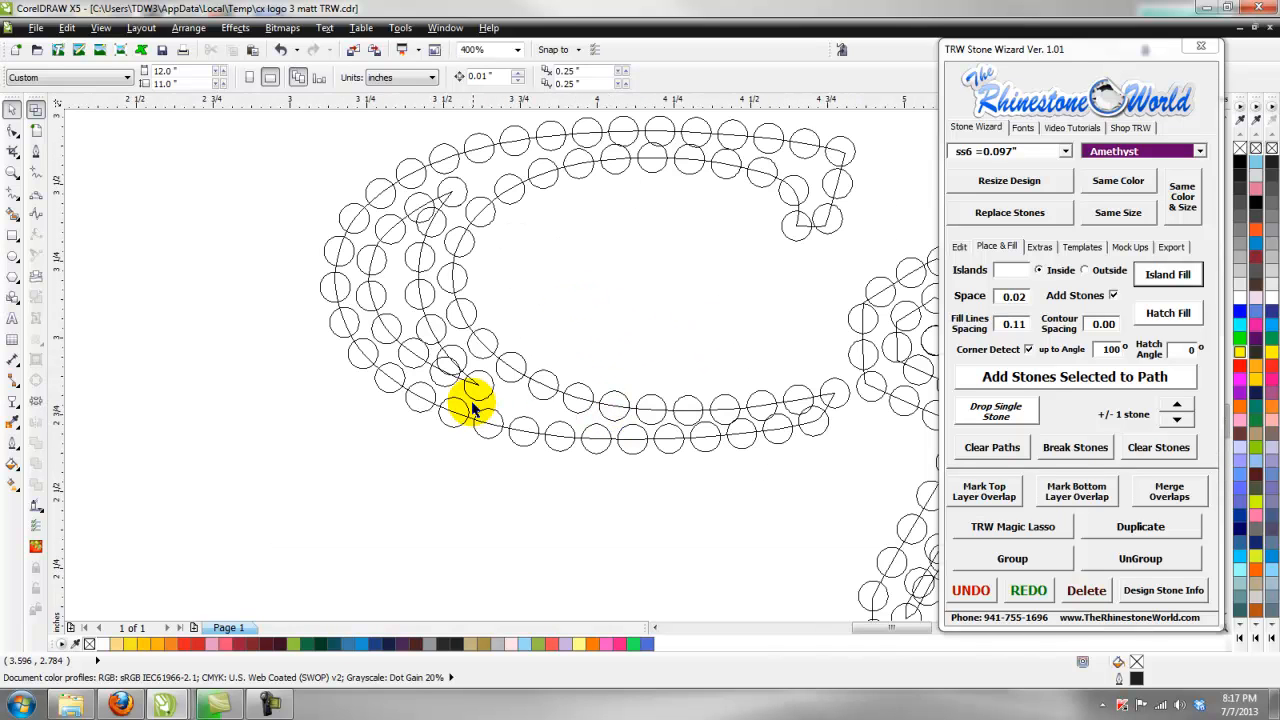
{"action": "scroll", "coordinate": [440, 350], "scroll_direction": "down", "scroll_amount": 1}
{"action": "scroll", "coordinate": [558, 383], "scroll_direction": "up", "scroll_amount": 2}
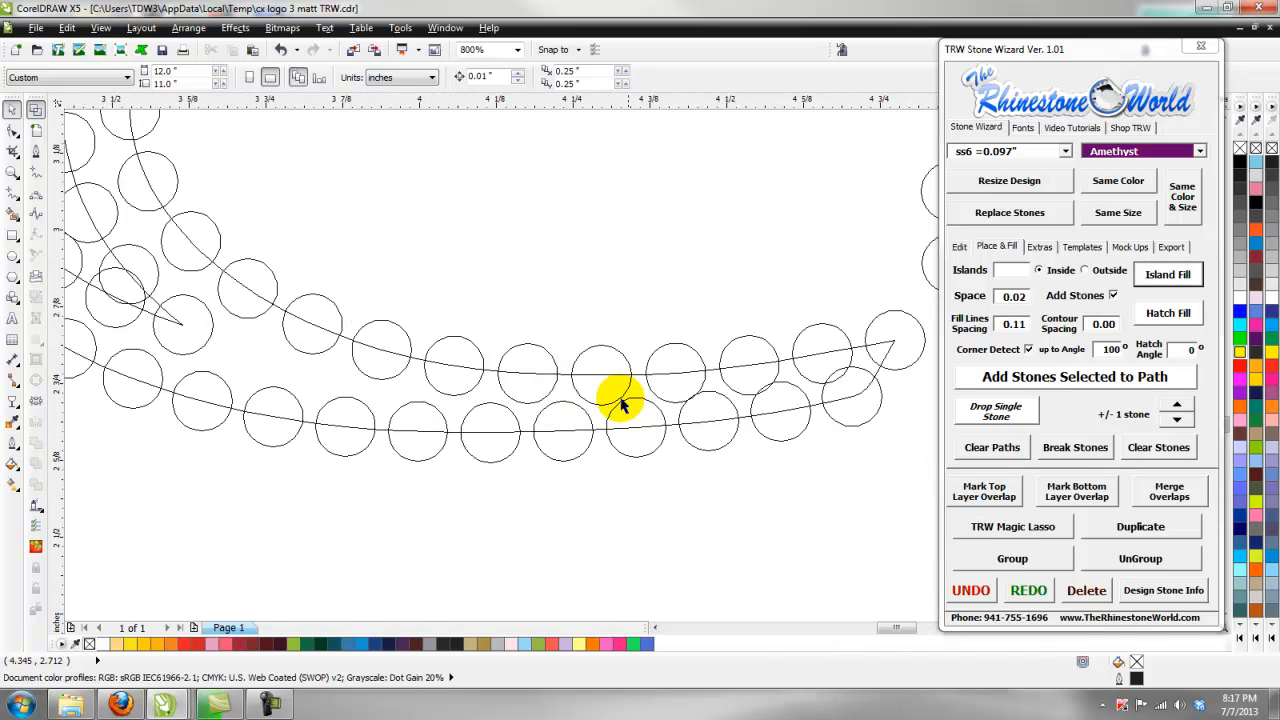
{"action": "left_click", "coordinate": [610, 387]}
{"action": "double_click", "coordinate": [638, 374]}
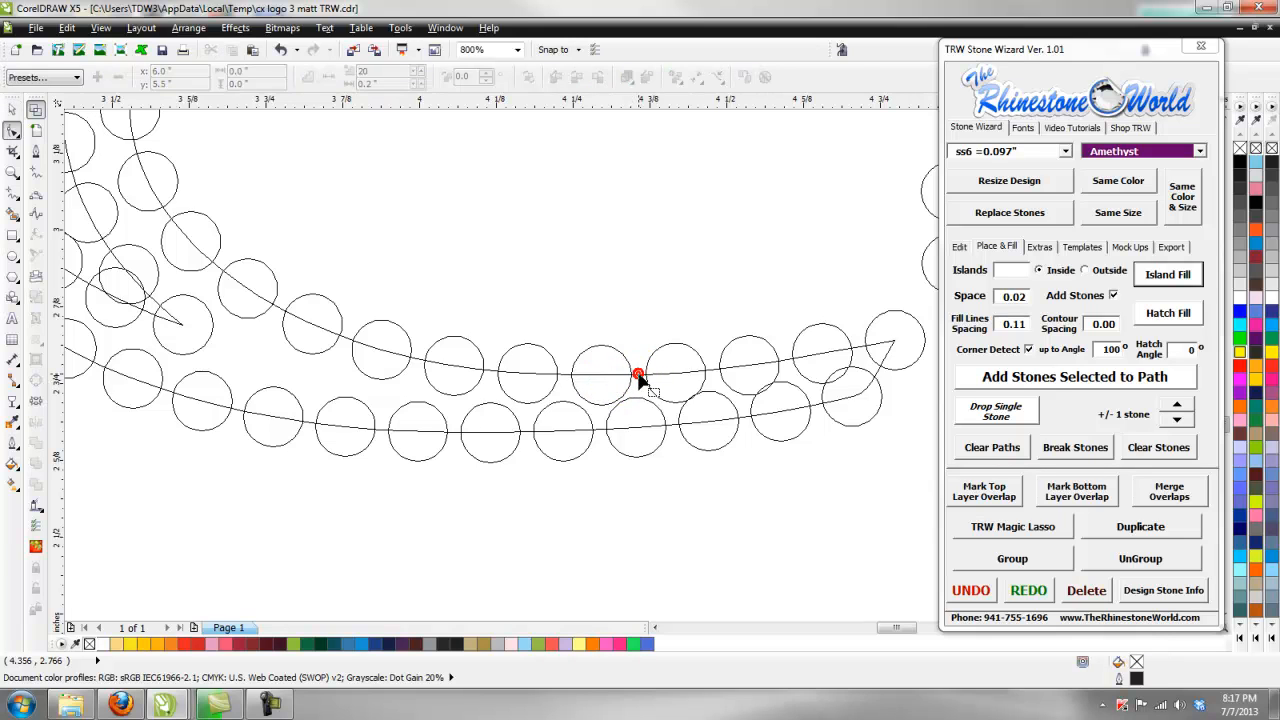
{"action": "scroll", "coordinate": [640, 374], "scroll_direction": "down", "scroll_amount": 2}
{"action": "scroll", "coordinate": [643, 382], "scroll_direction": "up", "scroll_amount": 1}
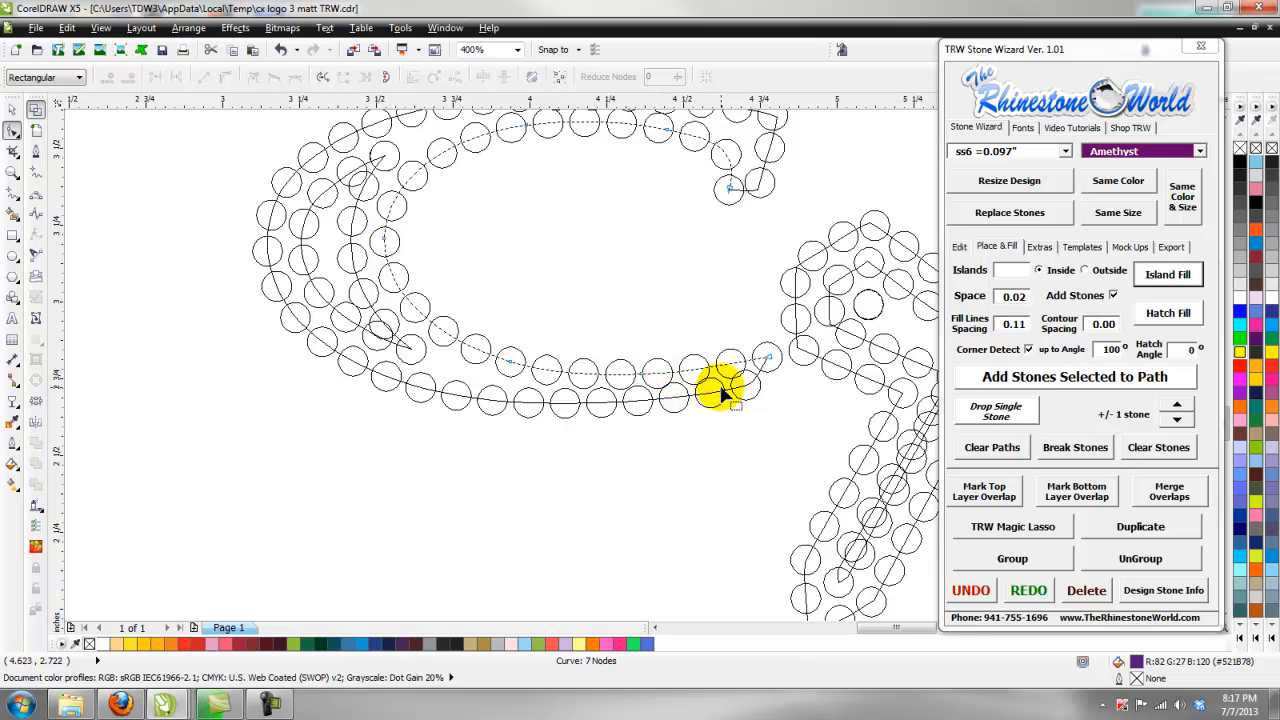
{"action": "scroll", "coordinate": [715, 380], "scroll_direction": "up", "scroll_amount": 2}
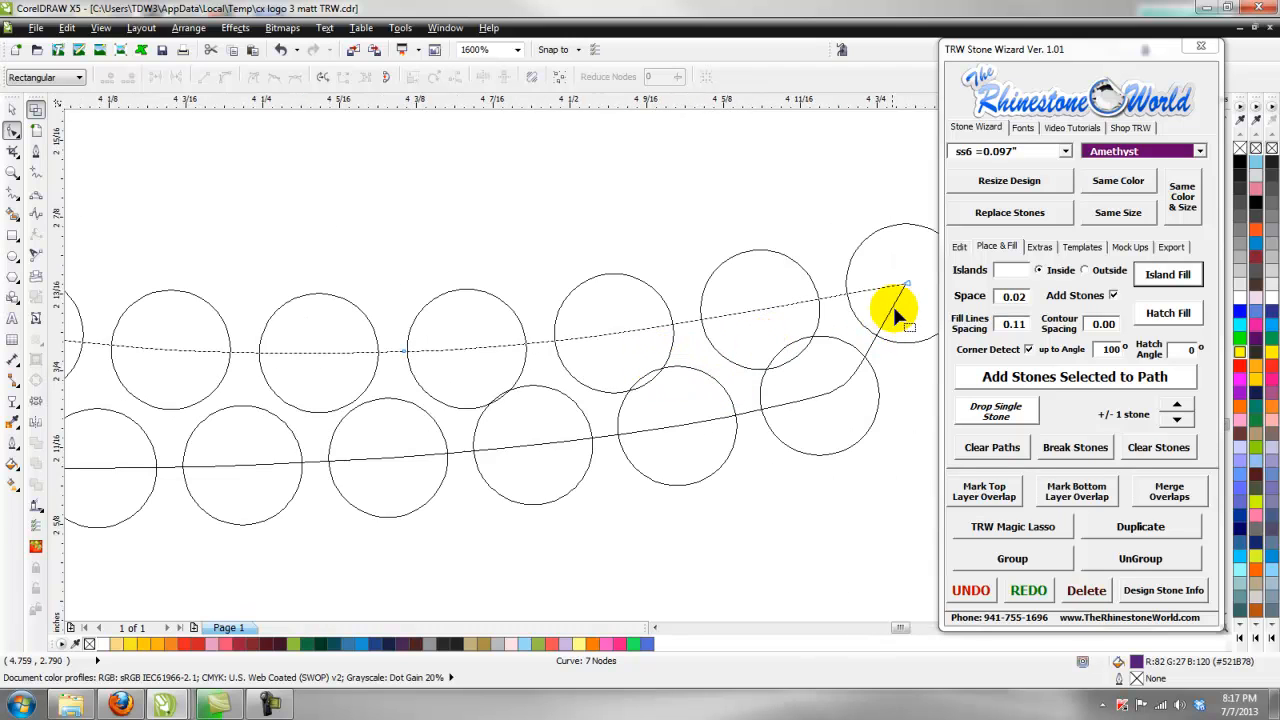
{"action": "left_click_drag", "start_coordinate": [905, 285], "coordinate": [898, 268]}
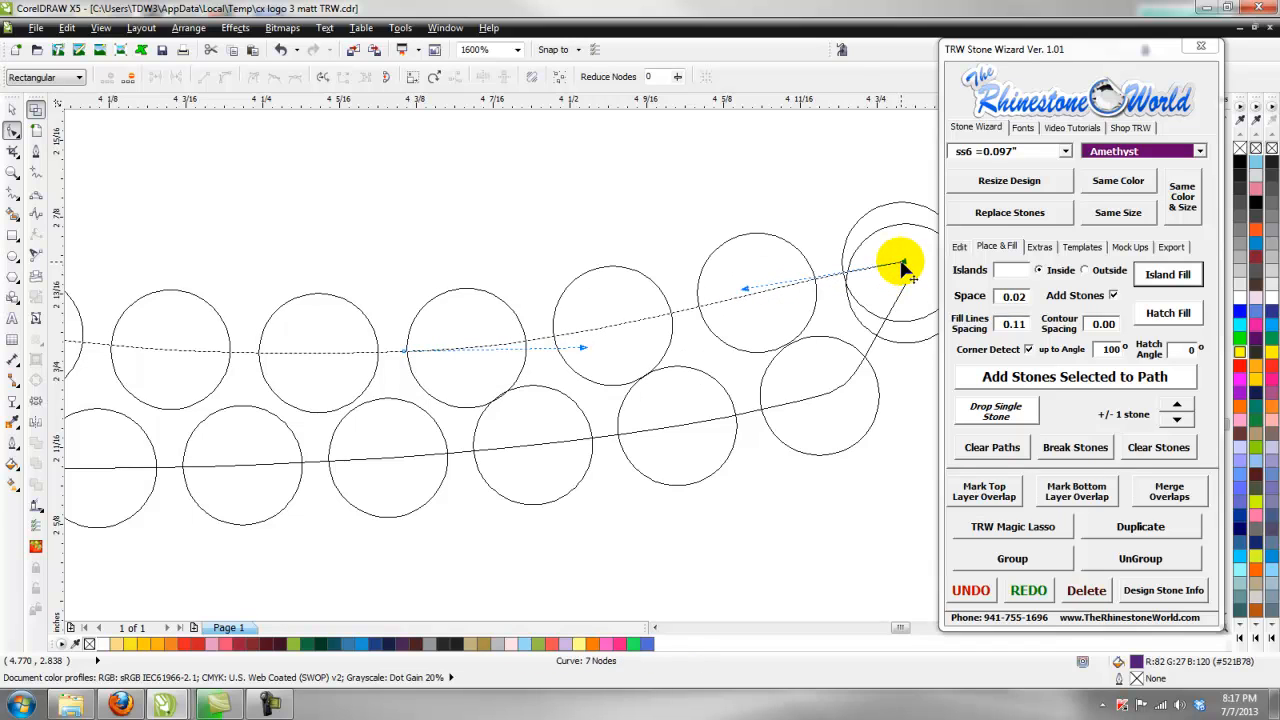
Raise the next node along the C's lower inner path slightly, and shift its end node a little left
{"action": "left_click_drag", "start_coordinate": [403, 360], "coordinate": [394, 337]}
{"action": "scroll", "coordinate": [397, 343], "scroll_direction": "down", "scroll_amount": 1}
{"action": "scroll", "coordinate": [614, 303], "scroll_direction": "up", "scroll_amount": 1}
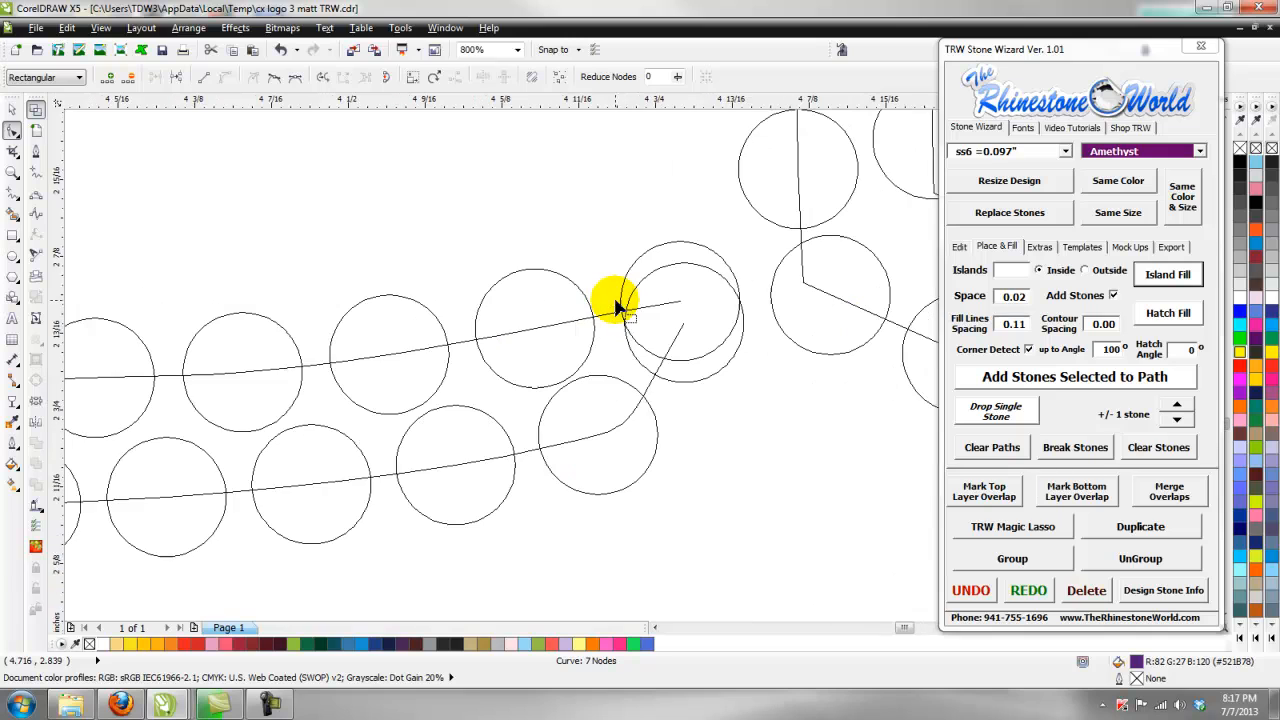
{"action": "mouse_move", "coordinate": [681, 298]}
{"action": "left_mouse_down"}
{"action": "mouse_move", "coordinate": [666, 290]}
{"action": "mouse_move", "coordinate": [661, 305]}
{"action": "left_mouse_up"}
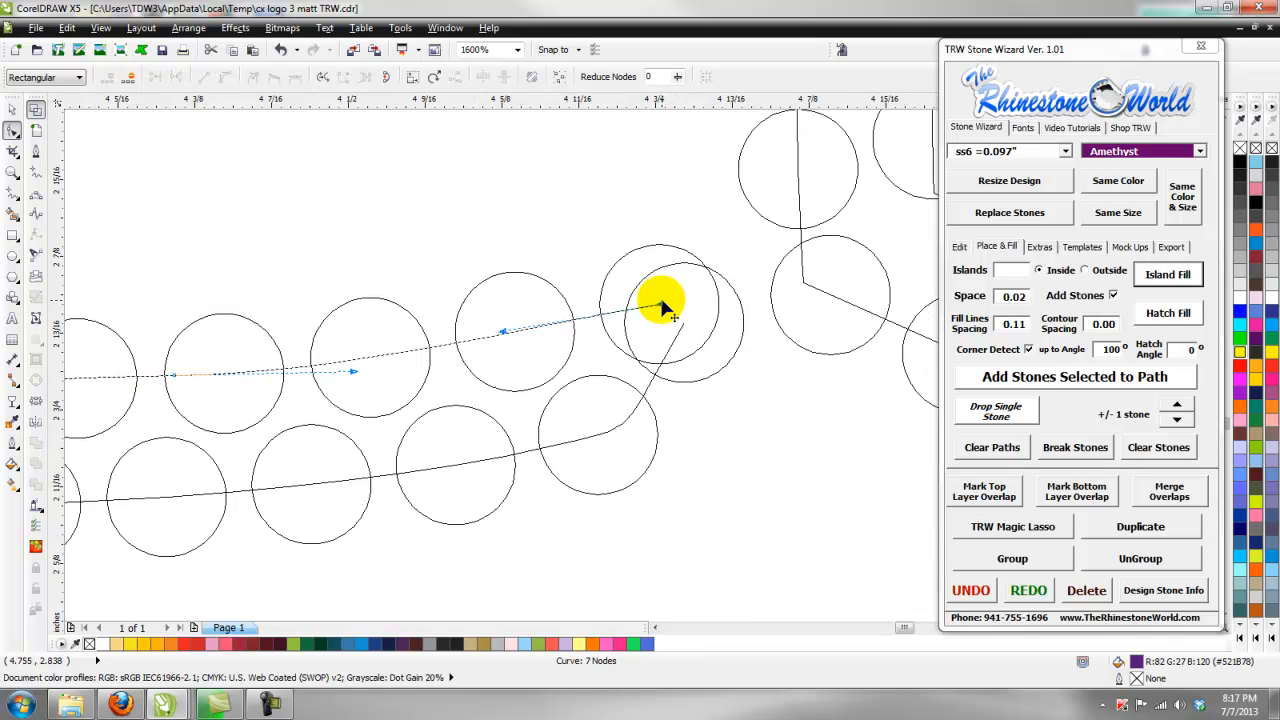
Reposition the nodes along the C's inner stone path, from its lower curve round to its upper arc, to even out the stones
{"action": "scroll", "coordinate": [659, 294], "scroll_direction": "down", "scroll_amount": 1}
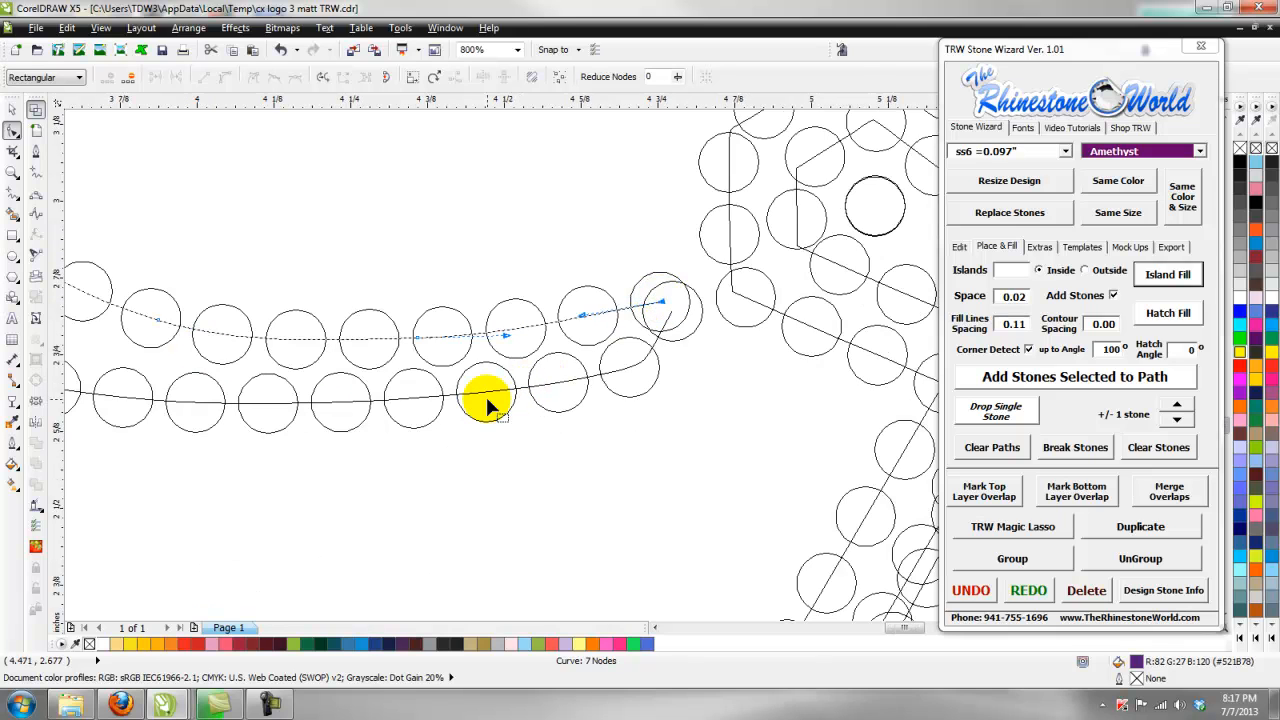
{"action": "scroll", "coordinate": [363, 318], "scroll_direction": "down", "scroll_amount": 3}
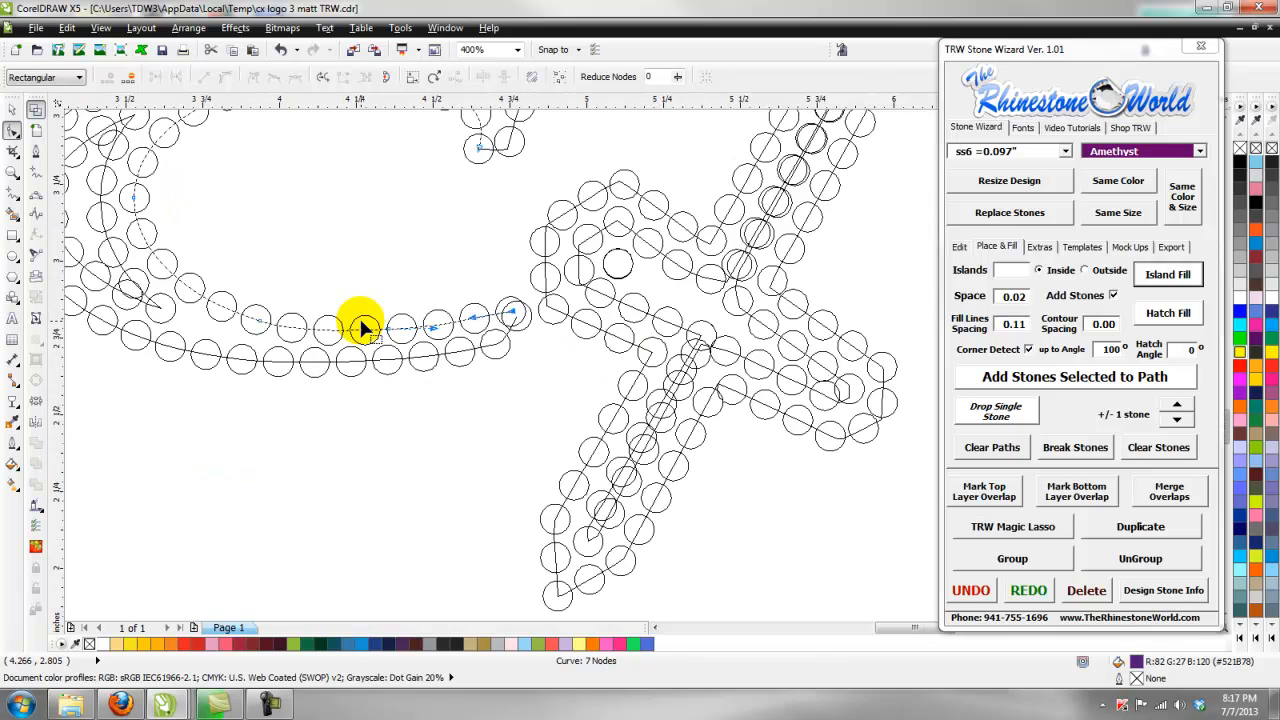
{"action": "scroll", "coordinate": [363, 247], "scroll_direction": "up", "scroll_amount": 3}
{"action": "scroll", "coordinate": [178, 424], "scroll_direction": "up", "scroll_amount": 1}
{"action": "left_click_drag", "start_coordinate": [182, 364], "coordinate": [182, 373]}
{"action": "left_click", "coordinate": [744, 380]}
{"action": "mouse_move", "coordinate": [602, 349]}
{"action": "left_mouse_down"}
{"action": "mouse_move", "coordinate": [602, 360]}
{"action": "mouse_move", "coordinate": [611, 343]}
{"action": "mouse_move", "coordinate": [622, 356]}
{"action": "left_mouse_up"}
{"action": "left_click", "coordinate": [610, 330]}
{"action": "scroll", "coordinate": [221, 269], "scroll_direction": "down", "scroll_amount": 2}
{"action": "left_click_drag", "start_coordinate": [379, 341], "coordinate": [375, 345]}
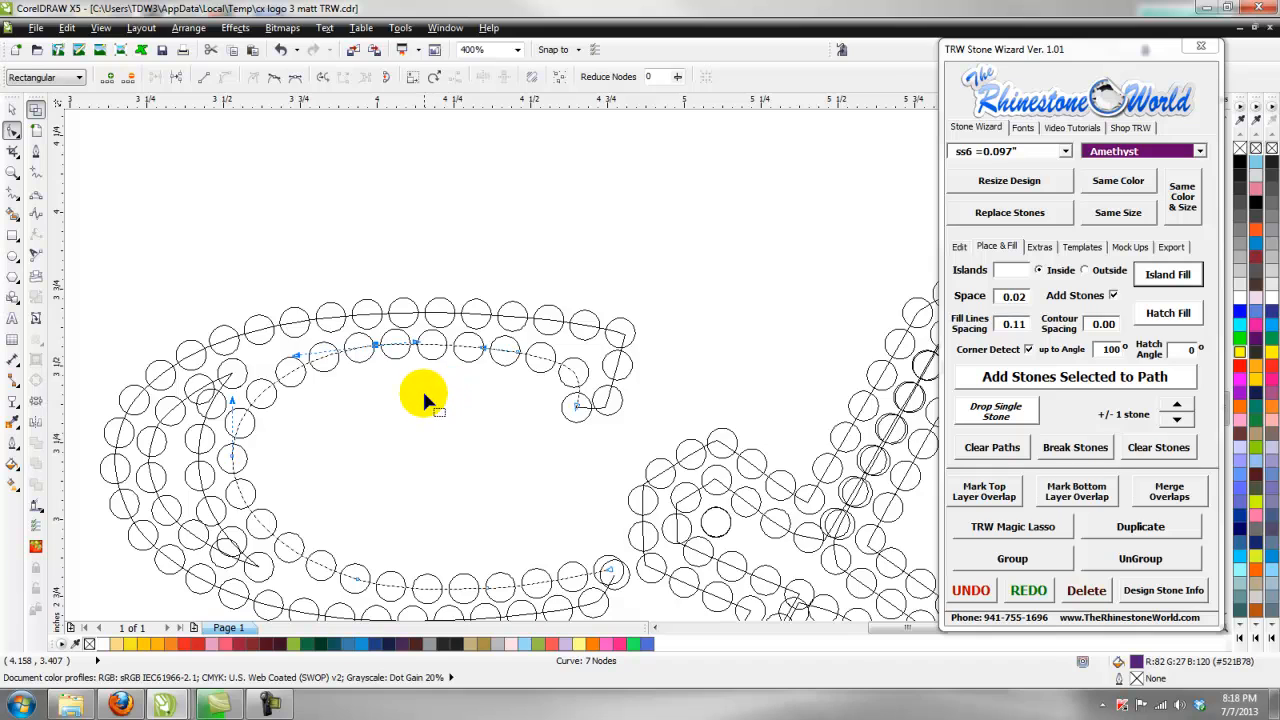
Examine the overlapping stone rows along the diagonal strokes of the X
{"action": "scroll", "coordinate": [422, 388], "scroll_direction": "down", "scroll_amount": 1}
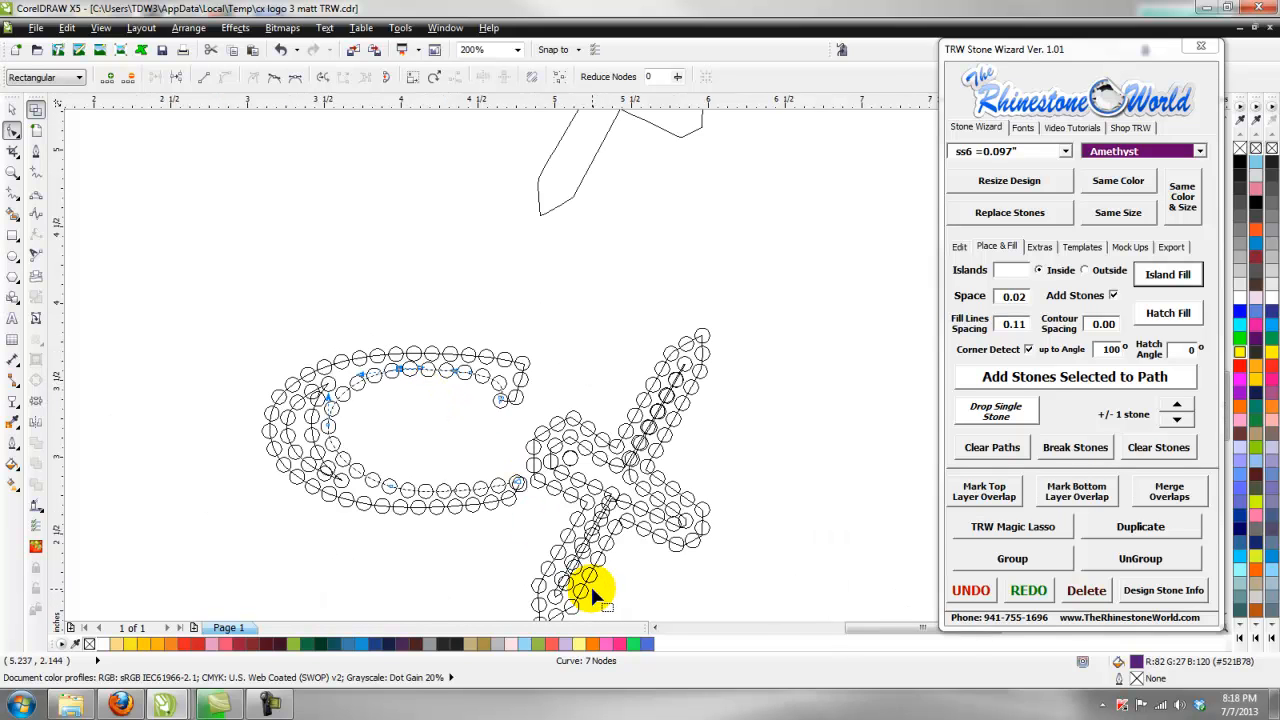
{"action": "scroll", "coordinate": [590, 583], "scroll_direction": "up", "scroll_amount": 2}
{"action": "scroll", "coordinate": [604, 352], "scroll_direction": "down", "scroll_amount": 2}
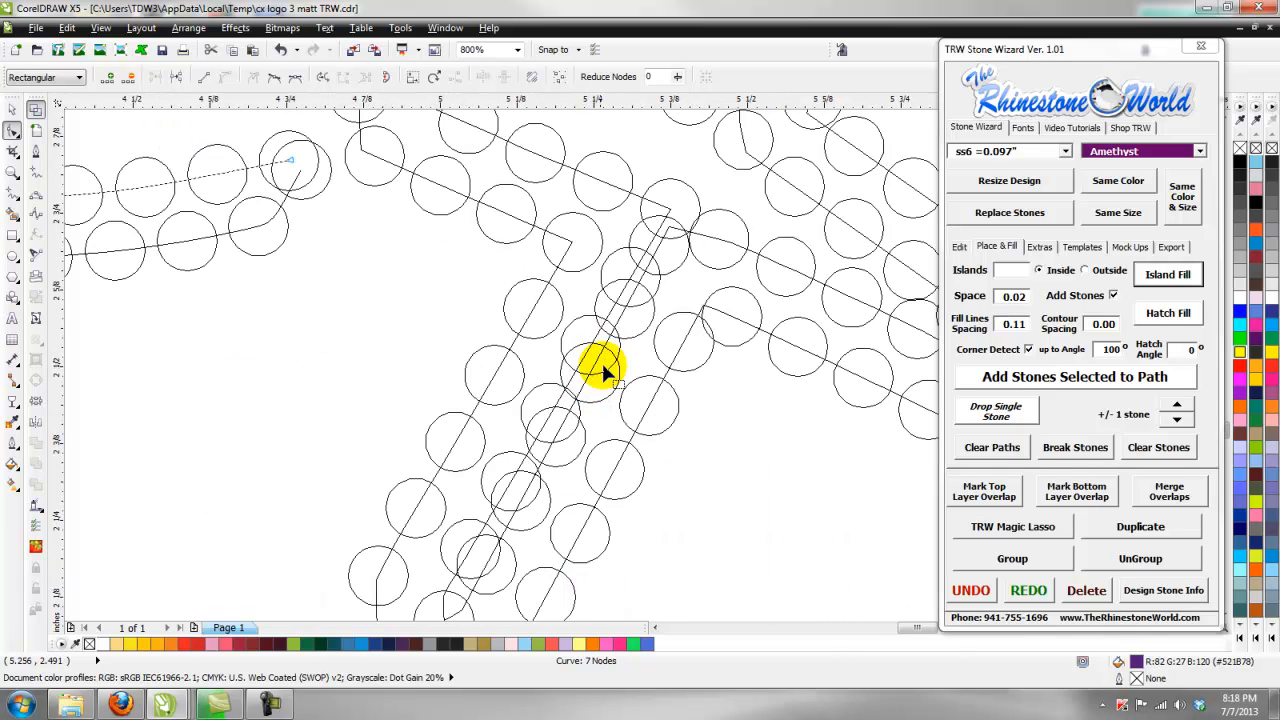
{"action": "scroll", "coordinate": [703, 230], "scroll_direction": "down", "scroll_amount": 1}
{"action": "scroll", "coordinate": [703, 231], "scroll_direction": "up", "scroll_amount": 2}
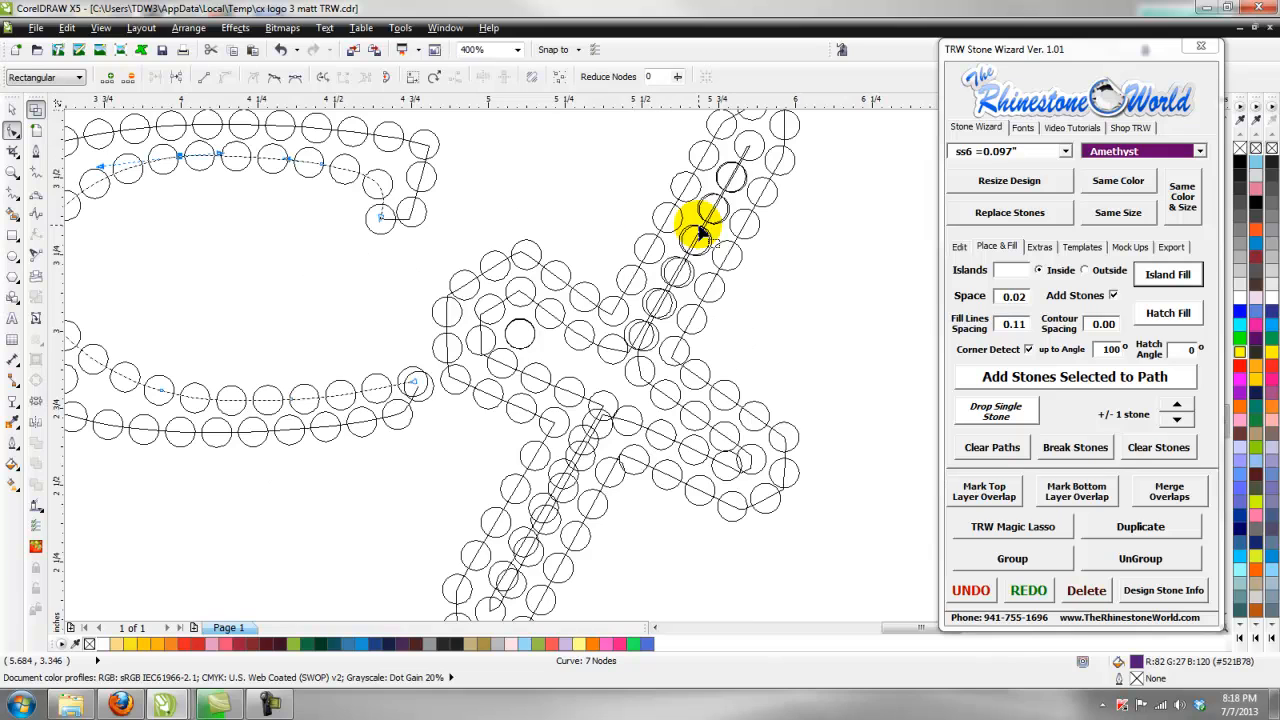
{"action": "scroll", "coordinate": [703, 218], "scroll_direction": "down", "scroll_amount": 1}
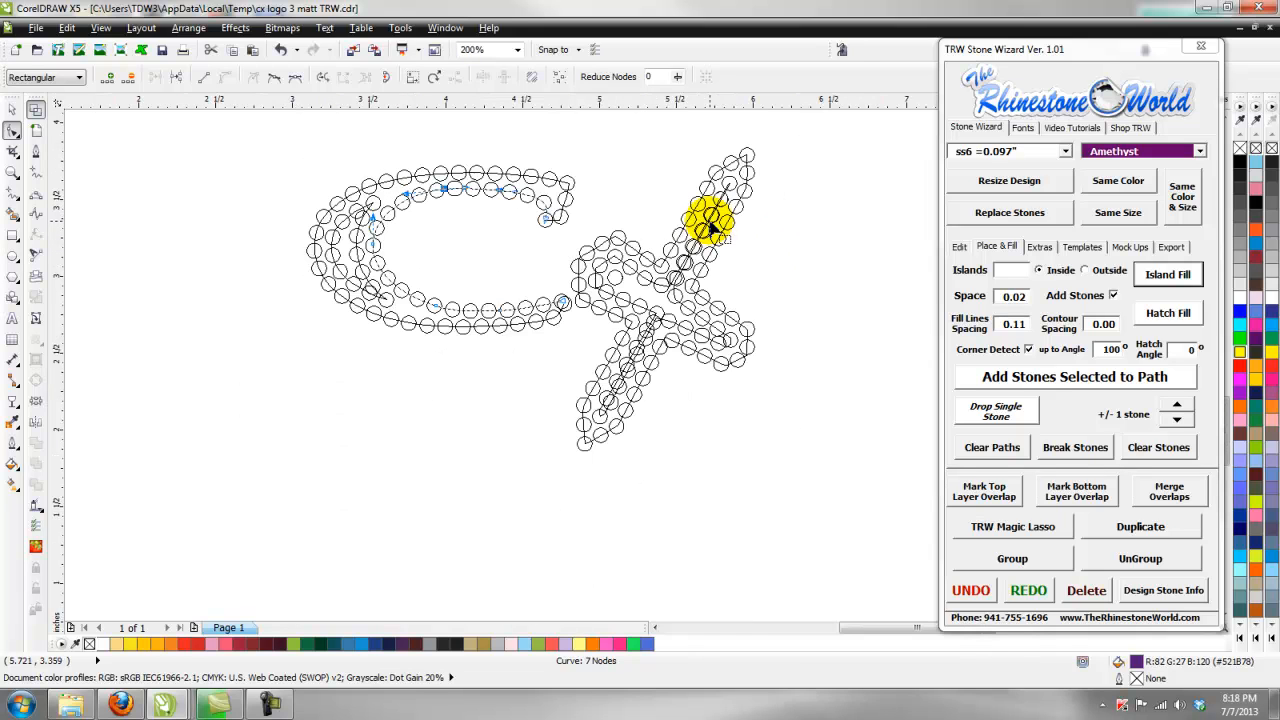
Copy a stone down and to the left into the gap in the X's upper-left arm
{"action": "left_click", "coordinate": [13, 109]}
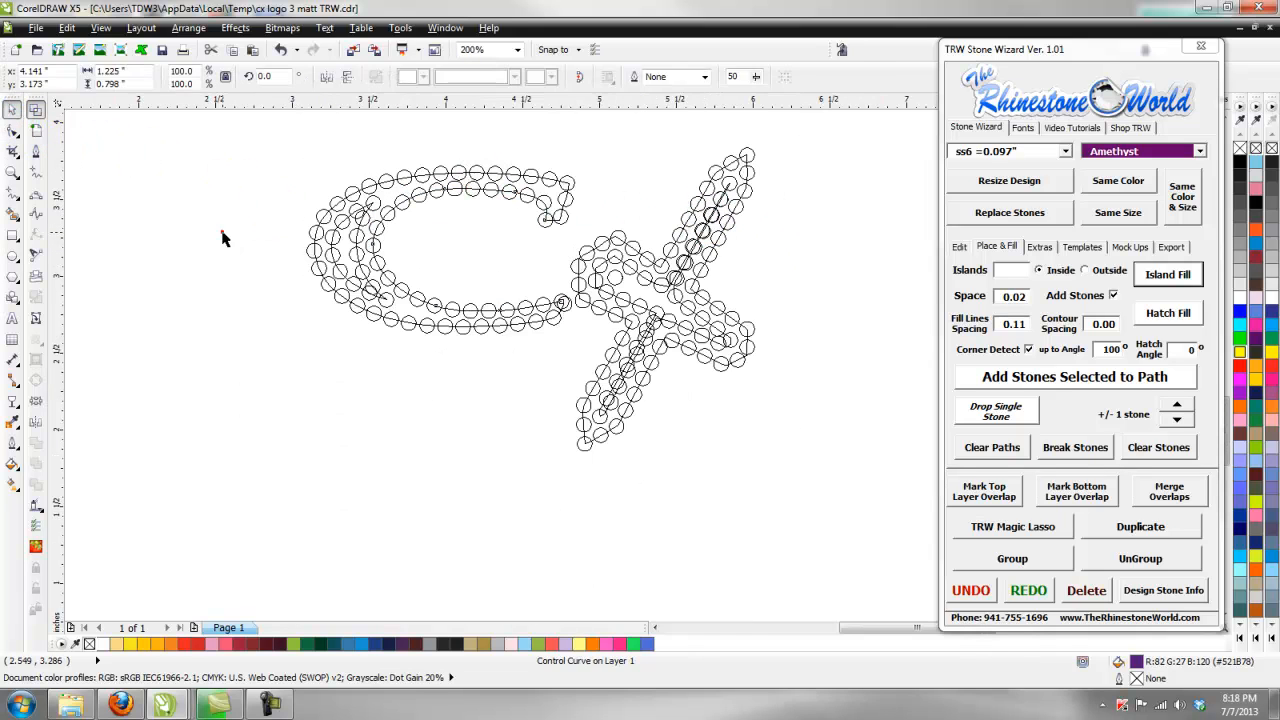
{"action": "scroll", "coordinate": [665, 276], "scroll_direction": "up", "scroll_amount": 3}
{"action": "left_click", "coordinate": [757, 350]}
{"action": "scroll", "coordinate": [757, 350], "scroll_direction": "down", "scroll_amount": 1}
{"action": "scroll", "coordinate": [594, 451], "scroll_direction": "up", "scroll_amount": 1}
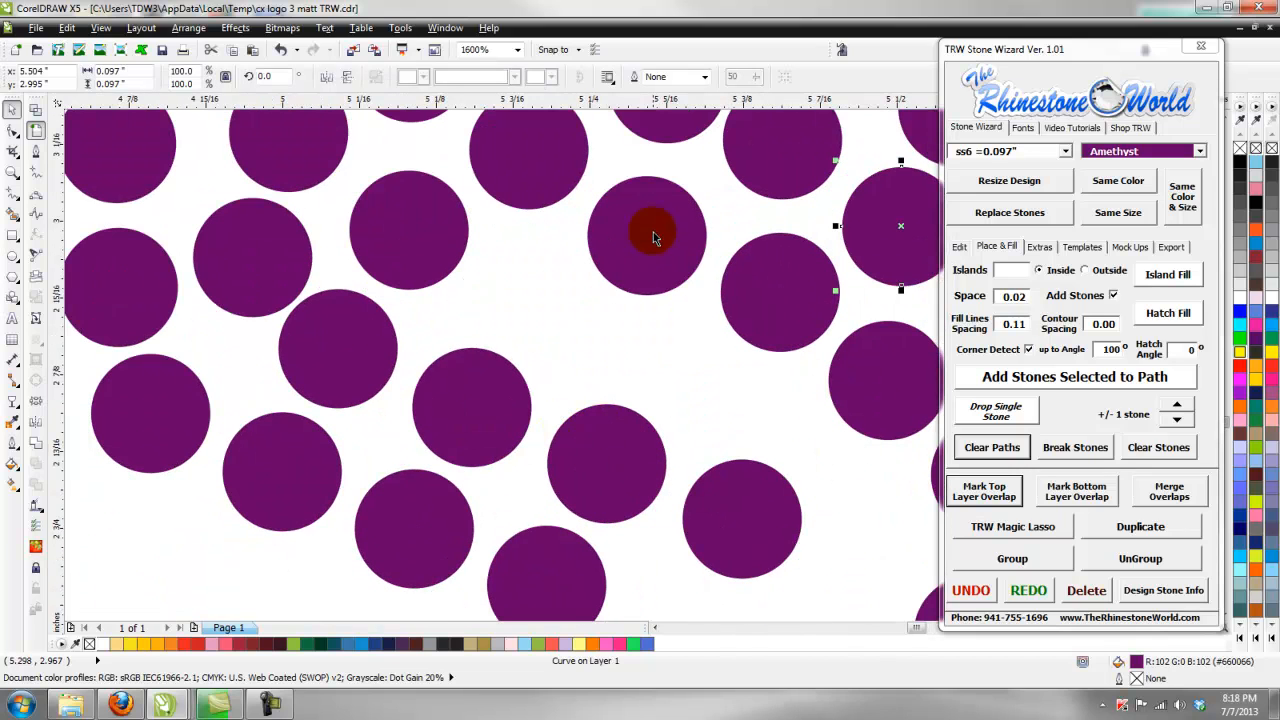
{"action": "left_click_drag", "start_coordinate": [652, 227], "coordinate": [534, 280]}
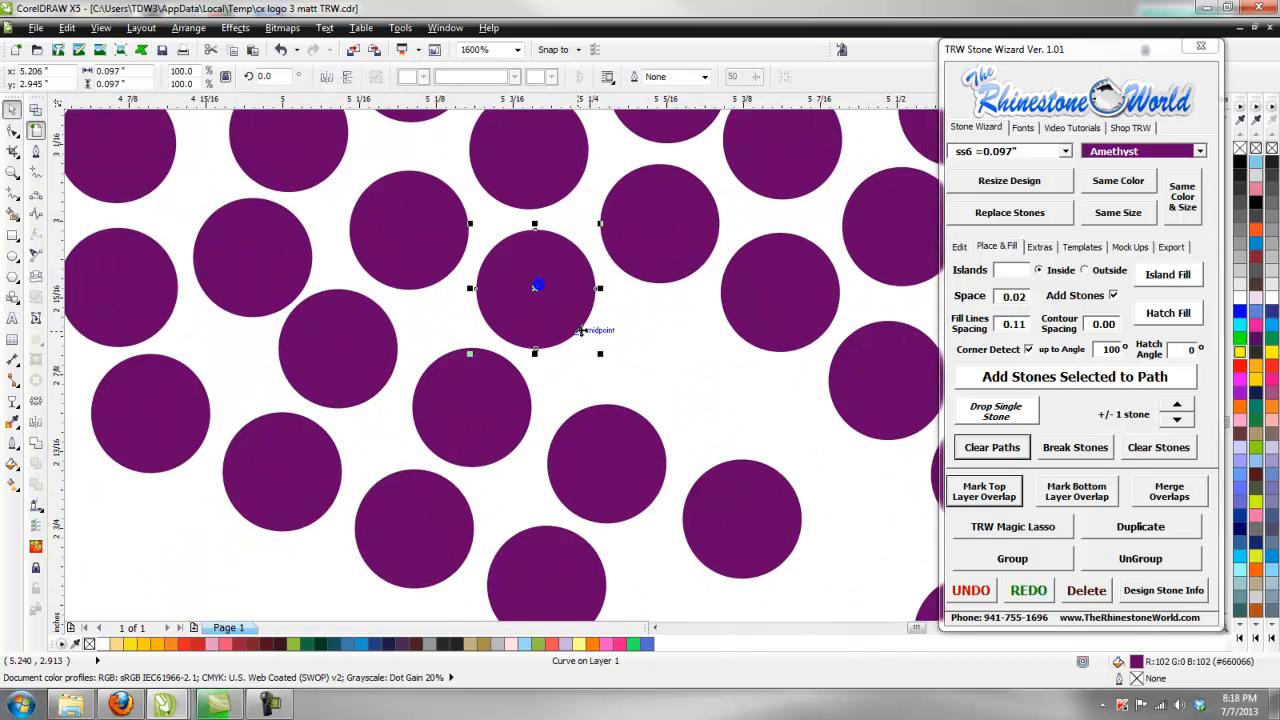
Nudge two stones below the X's upper-left arm down and left, and copy one up and right into the gap near the centre
{"action": "scroll", "coordinate": [543, 281], "scroll_direction": "down", "scroll_amount": 2}
{"action": "scroll", "coordinate": [590, 380], "scroll_direction": "up", "scroll_amount": 2}
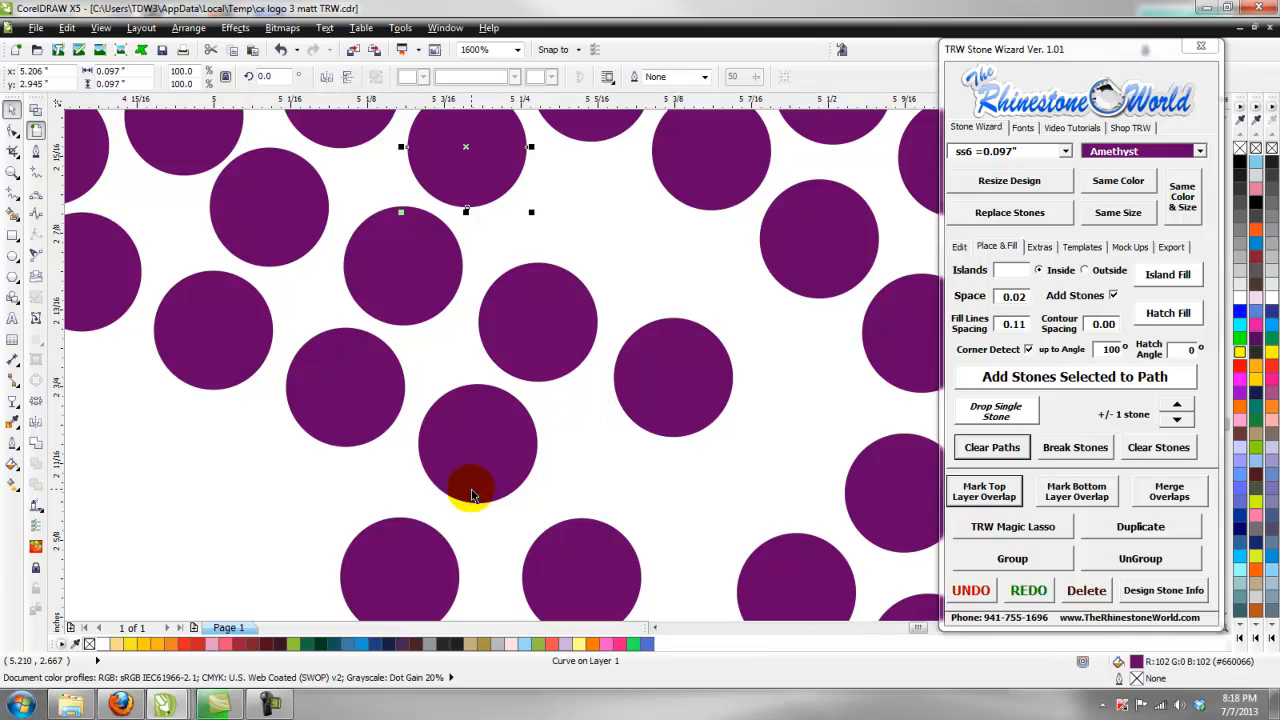
{"action": "left_click_drag", "start_coordinate": [468, 495], "coordinate": [458, 510]}
{"action": "left_click_drag", "start_coordinate": [543, 349], "coordinate": [525, 372]}
{"action": "left_click_drag", "start_coordinate": [554, 346], "coordinate": [623, 229]}
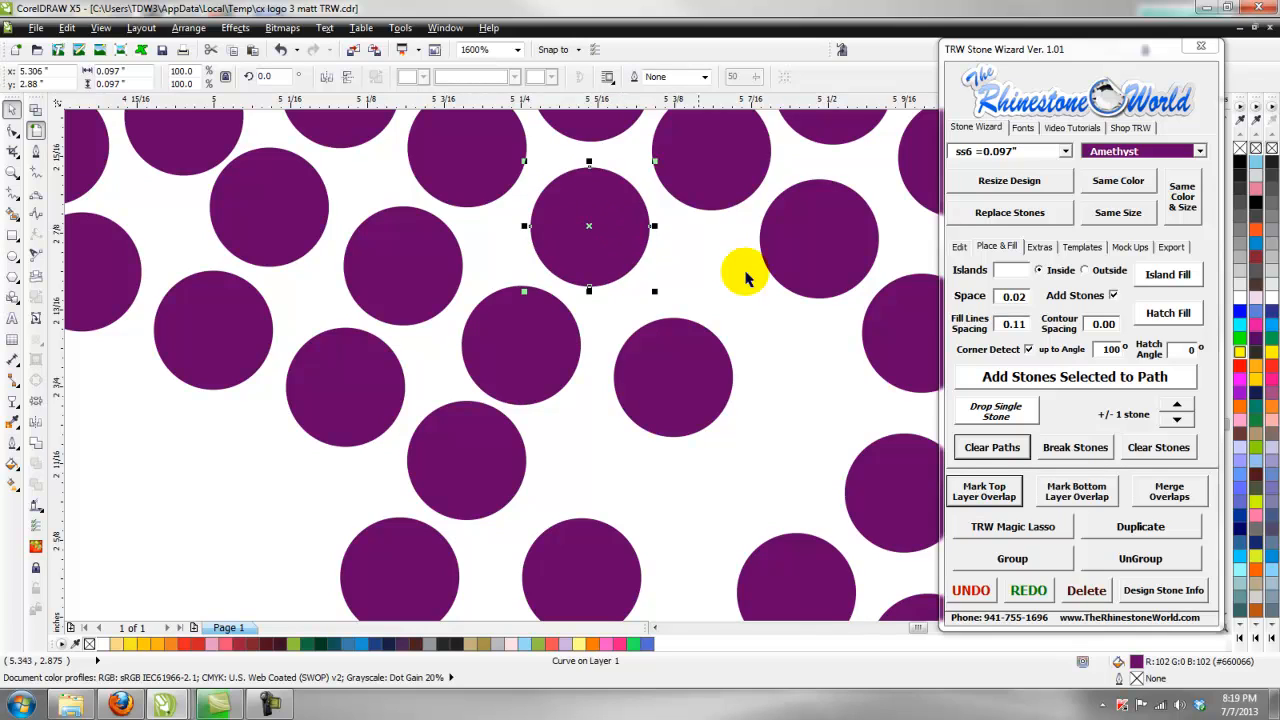
Try to nudge a stone near the X's centre slightly left, undo the move and deselect everything
{"action": "left_click_drag", "start_coordinate": [792, 283], "coordinate": [781, 285]}
{"action": "key", "text": "ctrl+z"}
{"action": "left_click", "coordinate": [779, 352]}
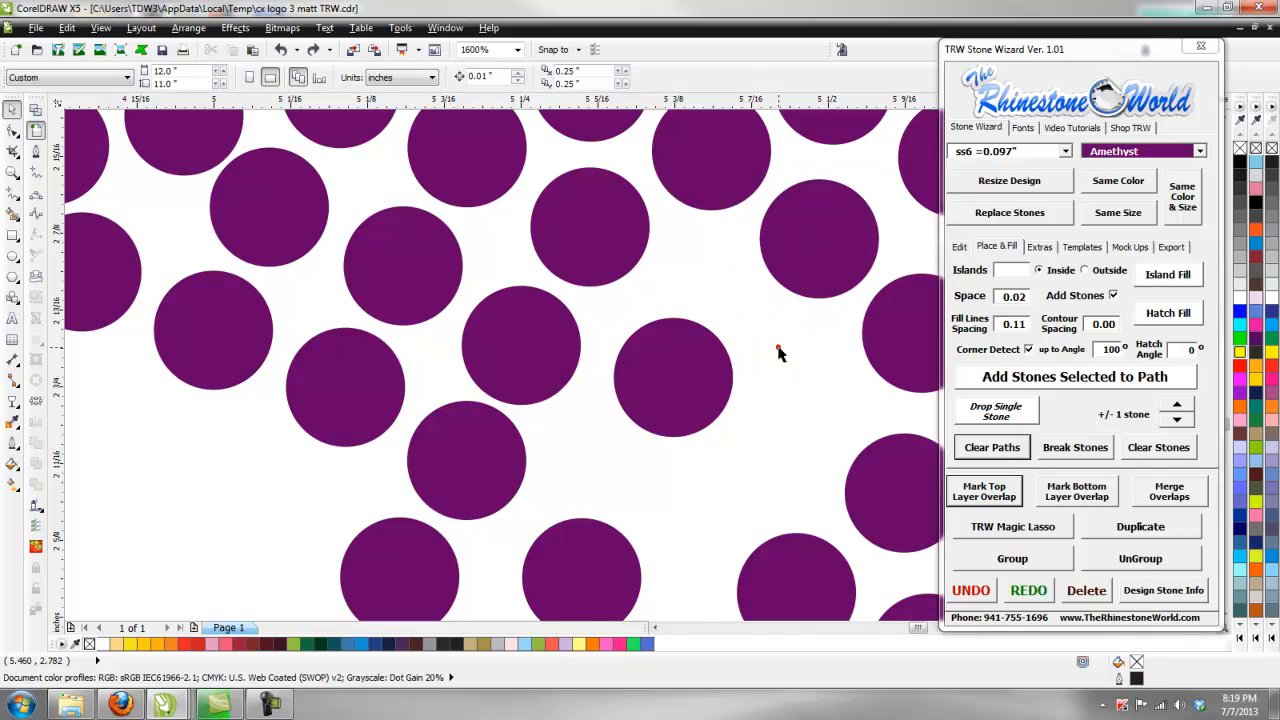
Nudge two middle-row stones in the X's lower-left stroke slightly up and left to even out their spacing
{"action": "scroll", "coordinate": [780, 354], "scroll_direction": "down", "scroll_amount": 2}
{"action": "scroll", "coordinate": [690, 525], "scroll_direction": "up", "scroll_amount": 2}
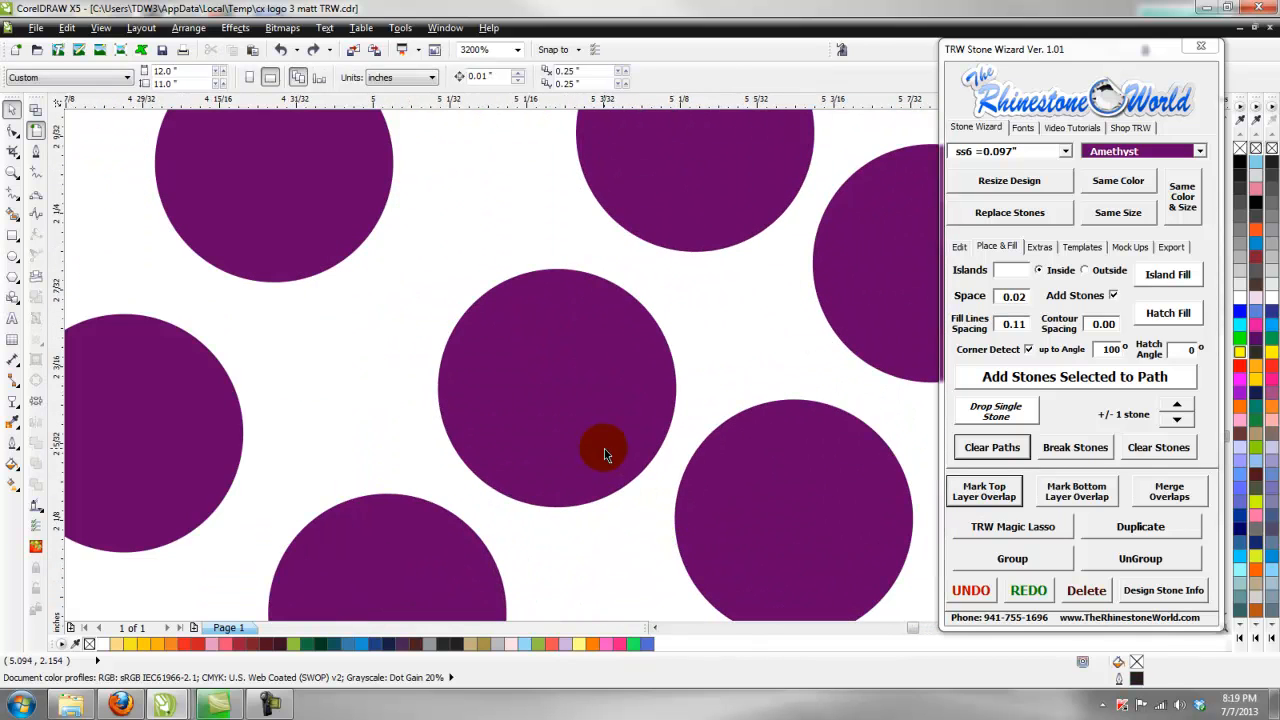
{"action": "left_click", "coordinate": [603, 446]}
{"action": "scroll", "coordinate": [603, 446], "scroll_direction": "down", "scroll_amount": 1}
{"action": "scroll", "coordinate": [614, 338], "scroll_direction": "up", "scroll_amount": 2}
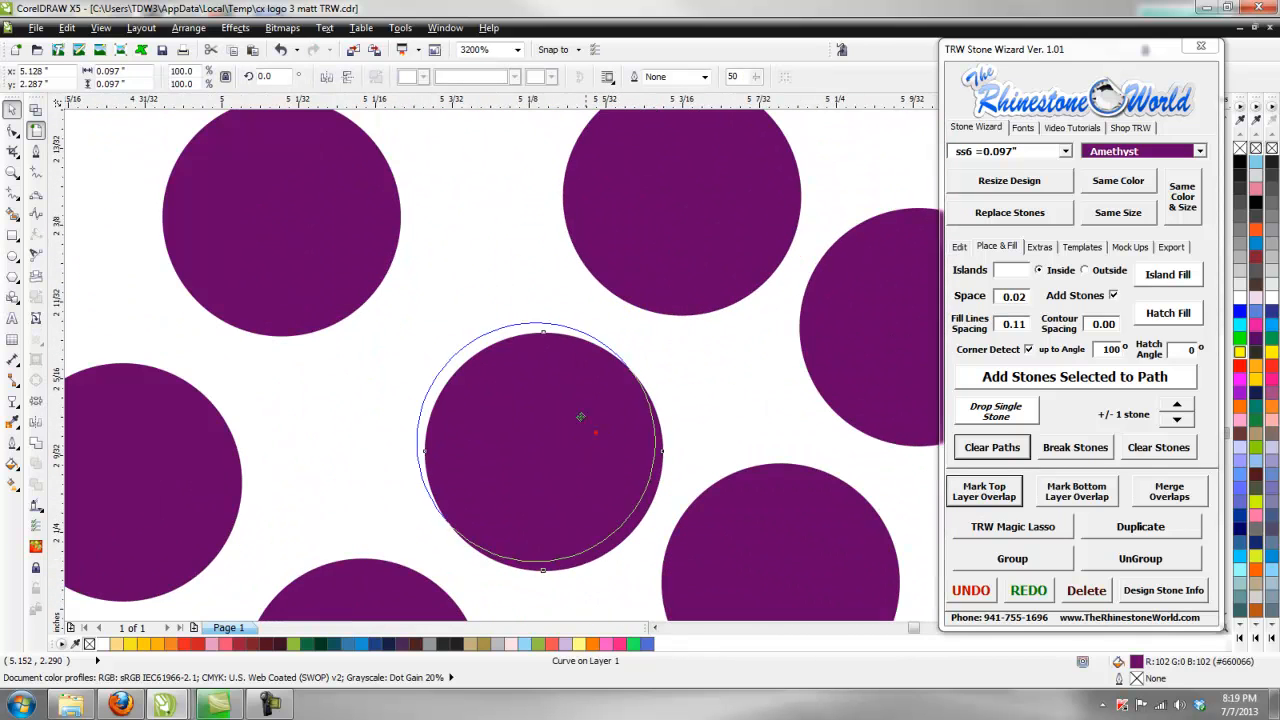
{"action": "left_click", "coordinate": [677, 262]}
{"action": "scroll", "coordinate": [677, 285], "scroll_direction": "down", "scroll_amount": 2}
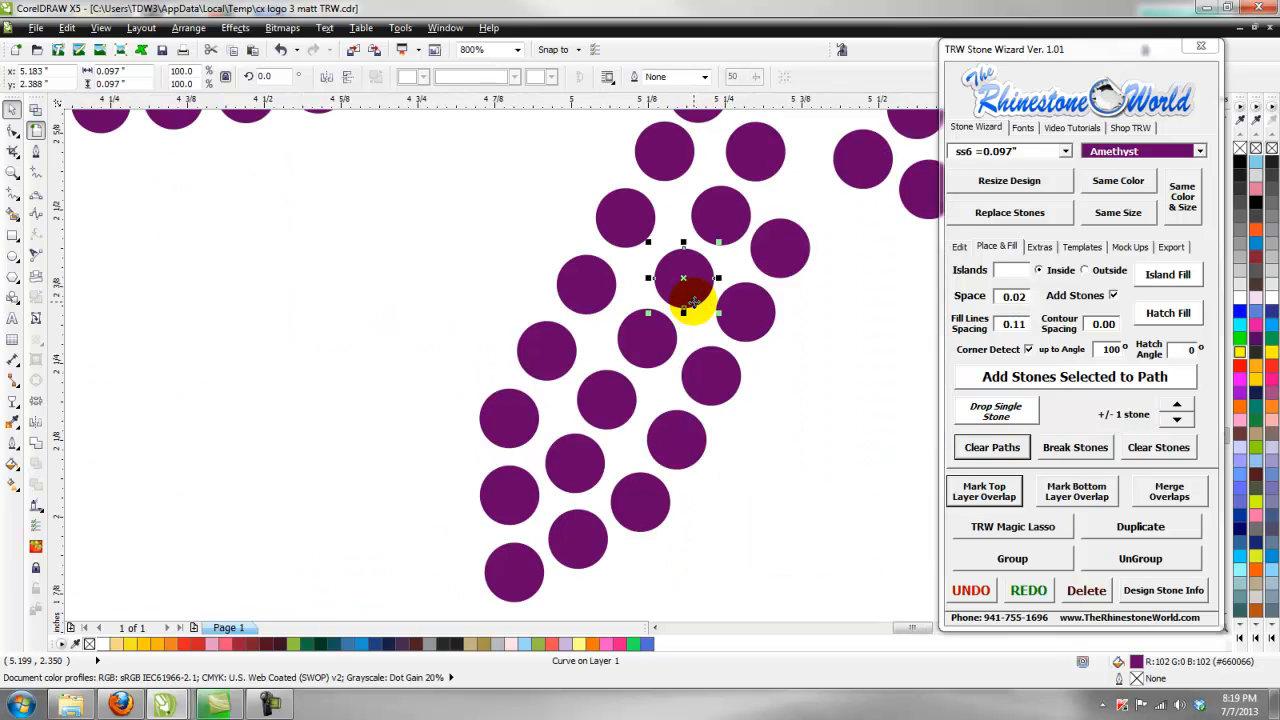
Shift three stones in the left row of the X's lower-left stroke slightly down and right, closer to the middle row
{"action": "scroll", "coordinate": [690, 270], "scroll_direction": "down", "scroll_amount": 1}
{"action": "scroll", "coordinate": [677, 271], "scroll_direction": "up", "scroll_amount": 2}
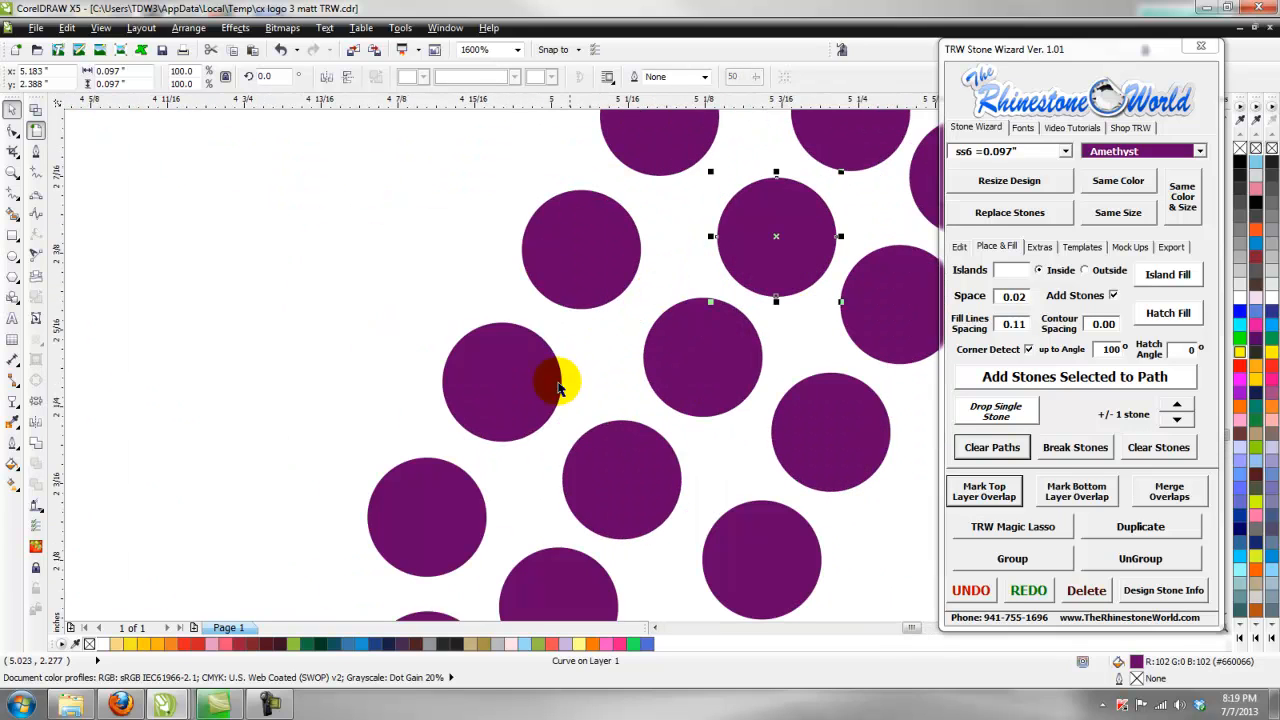
{"action": "left_click_drag", "start_coordinate": [503, 381], "coordinate": [514, 389]}
{"action": "left_click_drag", "start_coordinate": [428, 526], "coordinate": [441, 537]}
{"action": "left_click", "coordinate": [591, 256]}
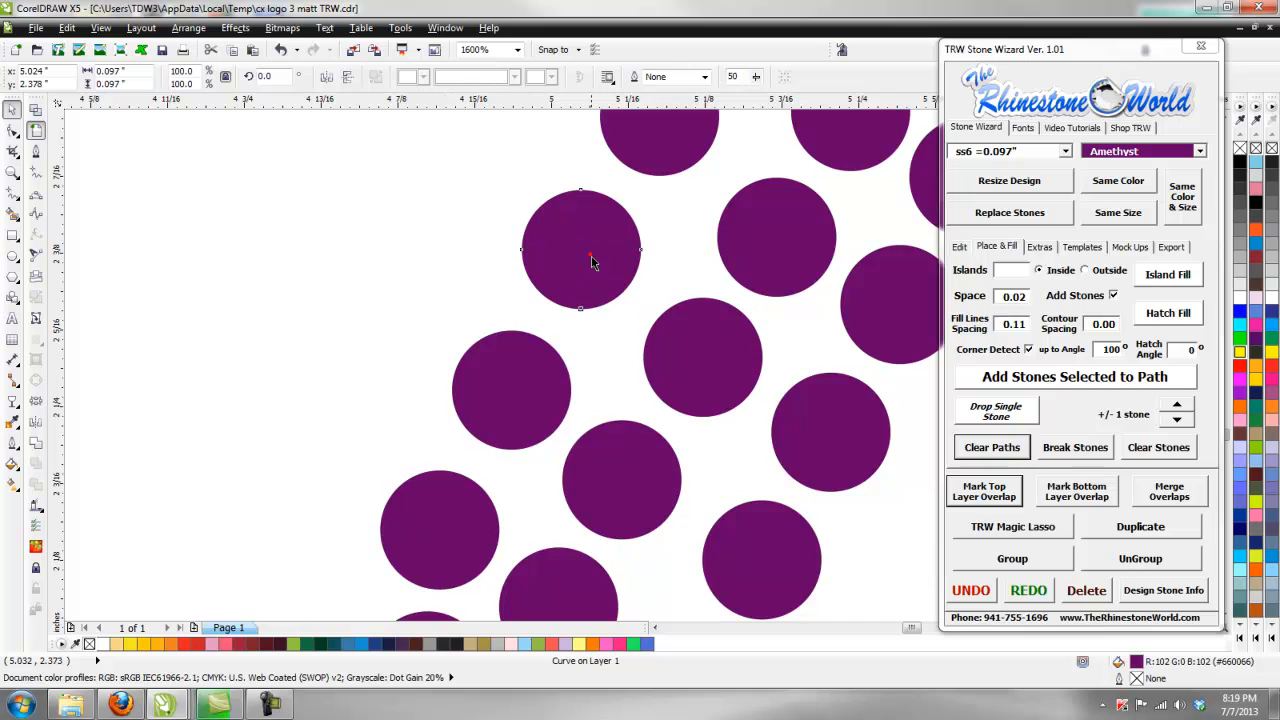
{"action": "left_click_drag", "start_coordinate": [601, 267], "coordinate": [602, 267]}
Nudge two more left-row stones near the upper end of the X's lower-left stroke slightly down and right
{"action": "scroll", "coordinate": [603, 267], "scroll_direction": "down", "scroll_amount": 3}
{"action": "scroll", "coordinate": [622, 236], "scroll_direction": "up", "scroll_amount": 3}
{"action": "left_click_drag", "start_coordinate": [556, 347], "coordinate": [572, 360]}
{"action": "left_click_drag", "start_coordinate": [640, 235], "coordinate": [650, 239]}
{"action": "scroll", "coordinate": [650, 239], "scroll_direction": "down", "scroll_amount": 1}
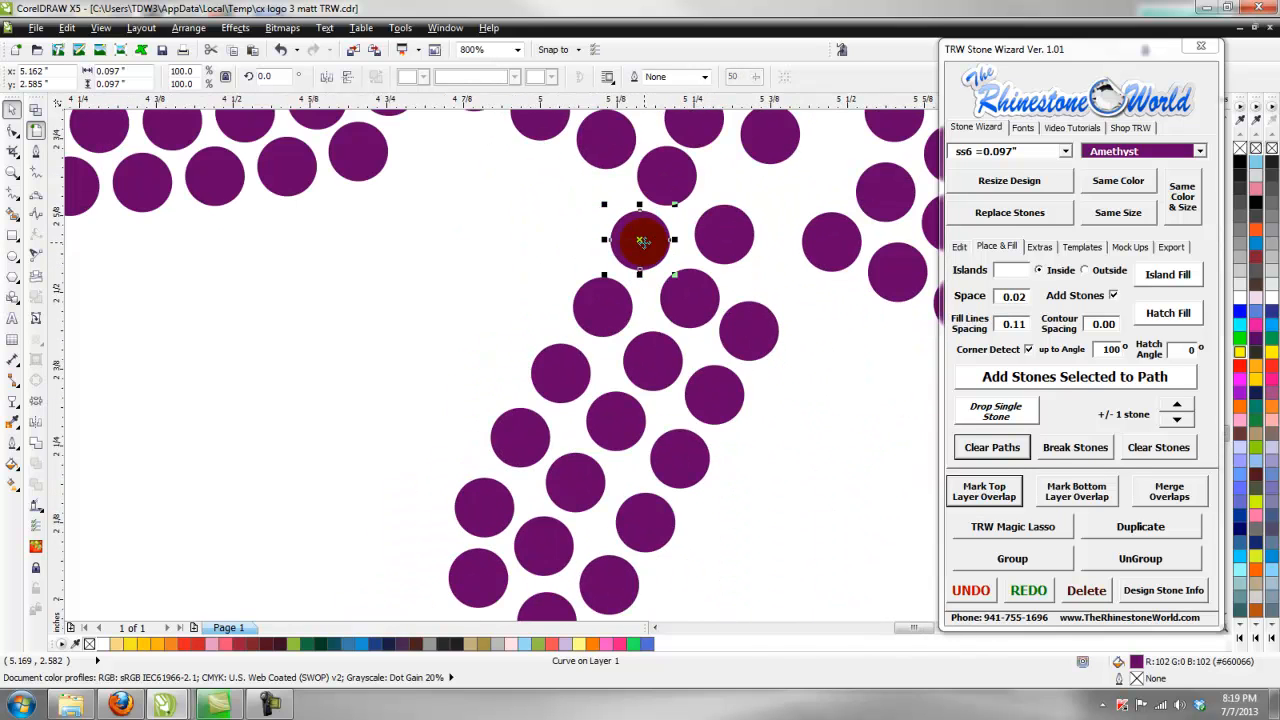
Shift the right-row stones of the X's lower-left stroke slightly up and left, working upward from the bottom
{"action": "scroll", "coordinate": [641, 241], "scroll_direction": "down", "scroll_amount": 1}
{"action": "scroll", "coordinate": [577, 480], "scroll_direction": "up", "scroll_amount": 2}
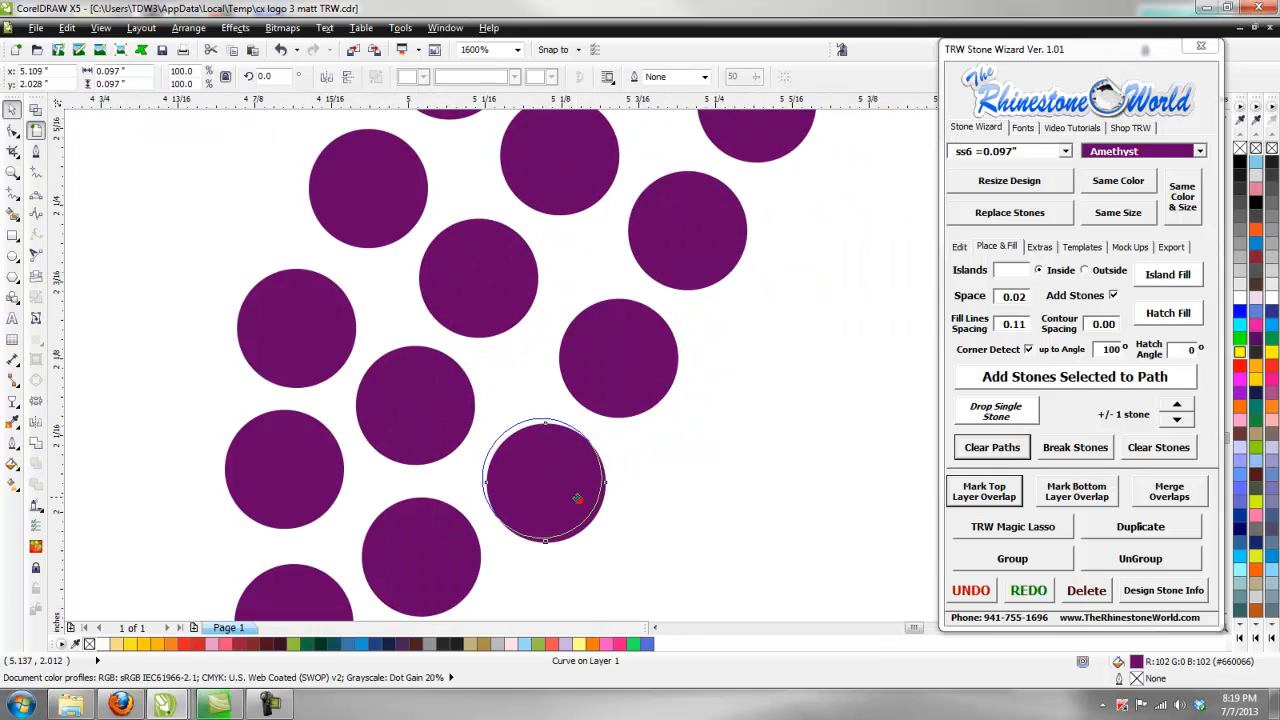
{"action": "left_click_drag", "start_coordinate": [577, 497], "coordinate": [567, 492]}
{"action": "left_click_drag", "start_coordinate": [651, 371], "coordinate": [641, 364]}
{"action": "left_click_drag", "start_coordinate": [725, 267], "coordinate": [716, 259]}
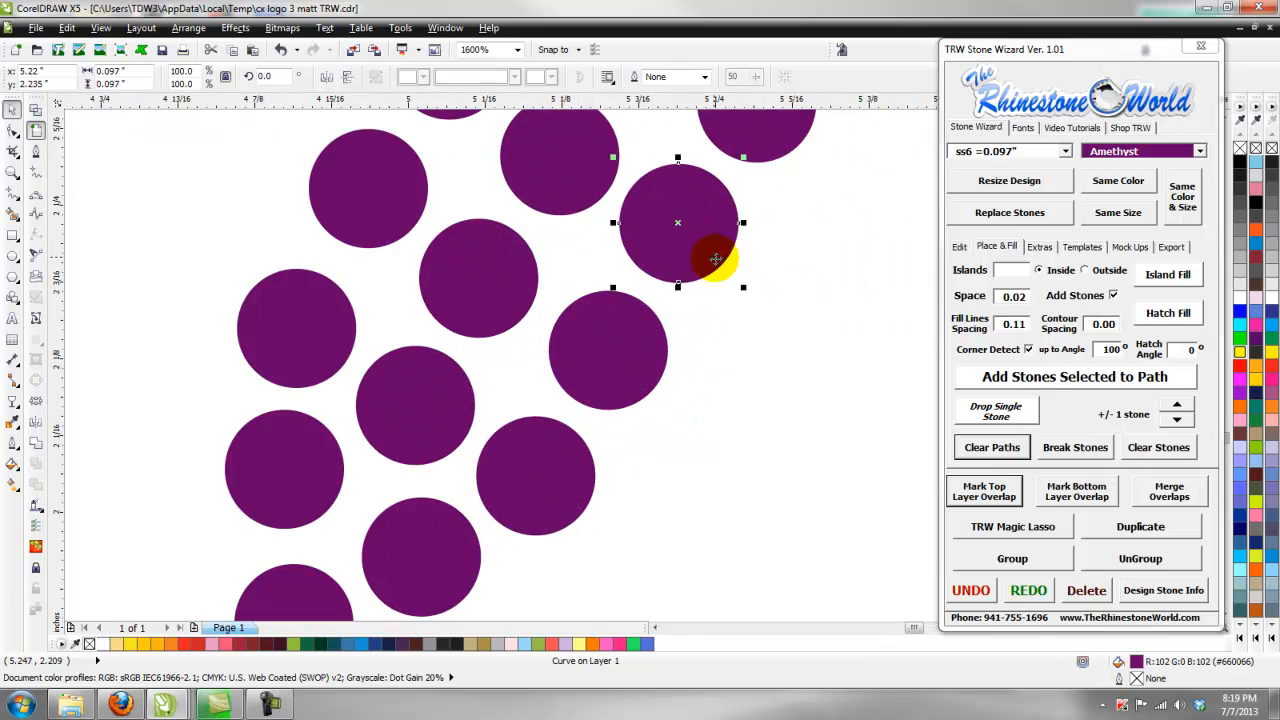
{"action": "scroll", "coordinate": [716, 259], "scroll_direction": "down", "scroll_amount": 2}
{"action": "scroll", "coordinate": [734, 214], "scroll_direction": "up", "scroll_amount": 2}
{"action": "left_click", "coordinate": [655, 342]}
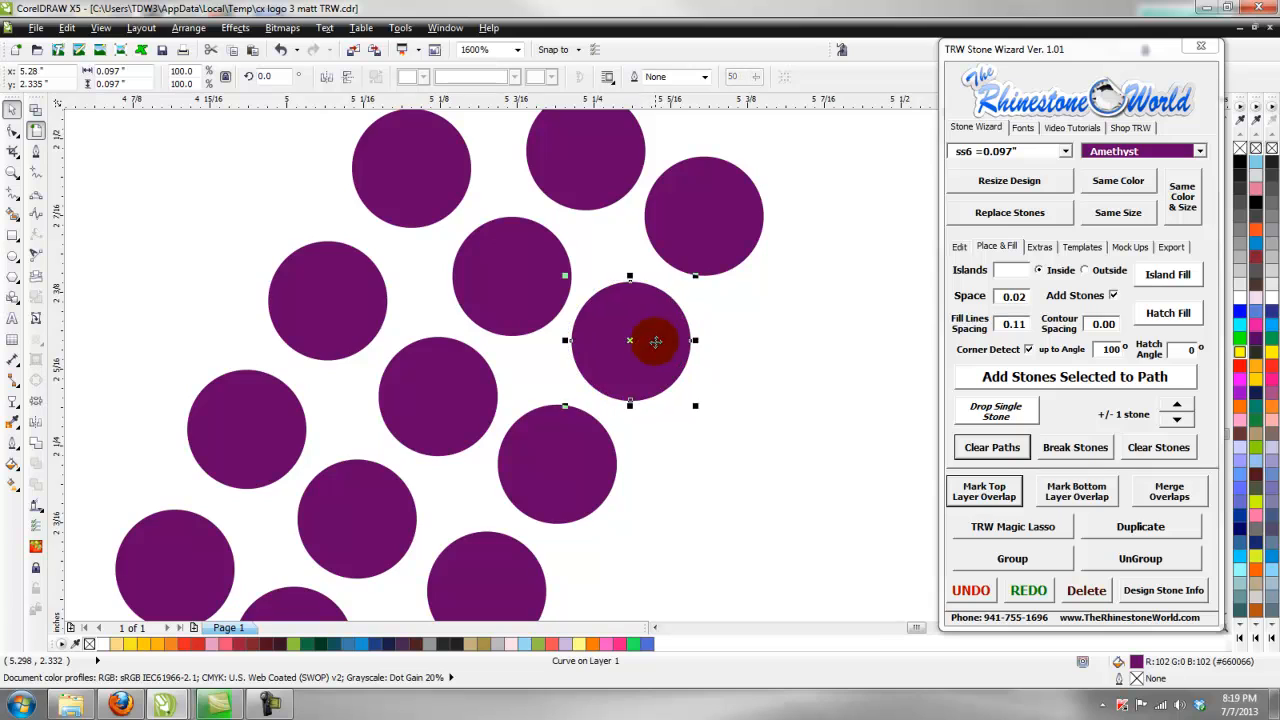
Copy the stone at the X's lower notch down-left into the gap above the right row, and nudge the original slightly up and right
{"action": "scroll", "coordinate": [655, 342], "scroll_direction": "down", "scroll_amount": 2}
{"action": "scroll", "coordinate": [700, 263], "scroll_direction": "up", "scroll_amount": 2}
{"action": "left_click_drag", "start_coordinate": [708, 264], "coordinate": [600, 360]}
{"action": "left_click_drag", "start_coordinate": [707, 332], "coordinate": [720, 322]}
{"action": "scroll", "coordinate": [719, 316], "scroll_direction": "down", "scroll_amount": 2}
{"action": "scroll", "coordinate": [762, 273], "scroll_direction": "up", "scroll_amount": 3}
{"action": "scroll", "coordinate": [710, 347], "scroll_direction": "down", "scroll_amount": 2}
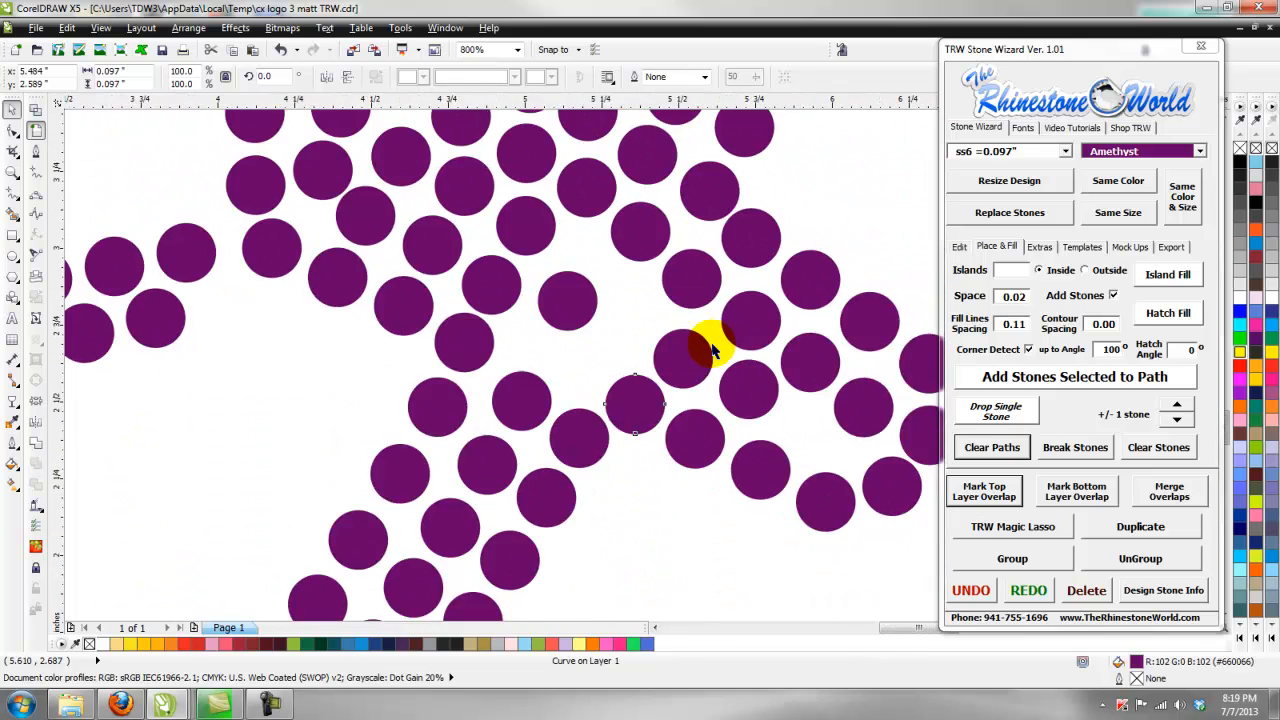
Copy a stone down and left into the gap in the X's lower-right arm, and nudge its neighbouring stones to space them evenly
{"action": "scroll", "coordinate": [713, 348], "scroll_direction": "down", "scroll_amount": 1}
{"action": "scroll", "coordinate": [792, 408], "scroll_direction": "up", "scroll_amount": 2}
{"action": "left_click_drag", "start_coordinate": [784, 318], "coordinate": [691, 376]}
{"action": "left_click_drag", "start_coordinate": [714, 468], "coordinate": [713, 478]}
{"action": "left_click_drag", "start_coordinate": [597, 407], "coordinate": [569, 265]}
Copy a stone from the lower-right arm up and left into the empty area at the X's centre
{"action": "scroll", "coordinate": [569, 265], "scroll_direction": "down", "scroll_amount": 2}
{"action": "scroll", "coordinate": [540, 228], "scroll_direction": "up", "scroll_amount": 2}
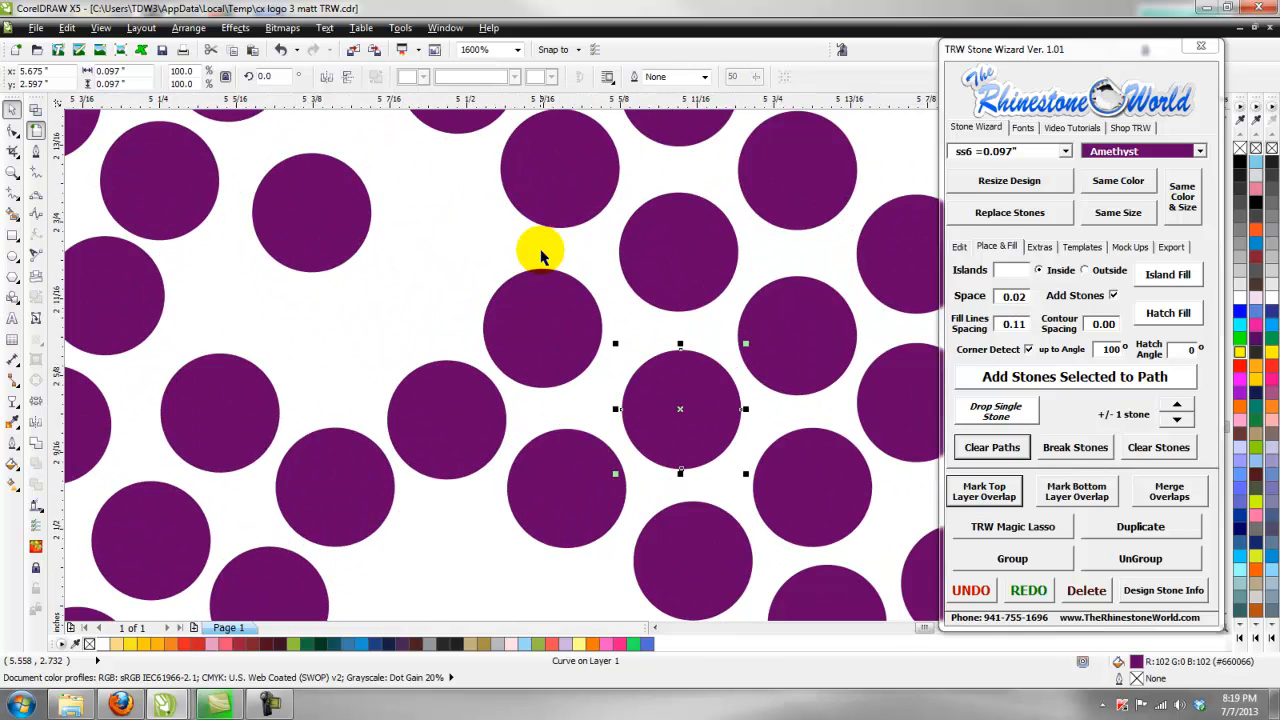
{"action": "left_click_drag", "start_coordinate": [586, 334], "coordinate": [466, 252]}
Move the stone left of the newly copied centre stone slightly down and left into the open space
{"action": "scroll", "coordinate": [394, 211], "scroll_direction": "down", "scroll_amount": 1}
{"action": "scroll", "coordinate": [398, 250], "scroll_direction": "up", "scroll_amount": 2}
{"action": "left_click_drag", "start_coordinate": [523, 295], "coordinate": [446, 454]}
{"action": "scroll", "coordinate": [454, 449], "scroll_direction": "down", "scroll_amount": 2}
{"action": "scroll", "coordinate": [454, 450], "scroll_direction": "down", "scroll_amount": 1}
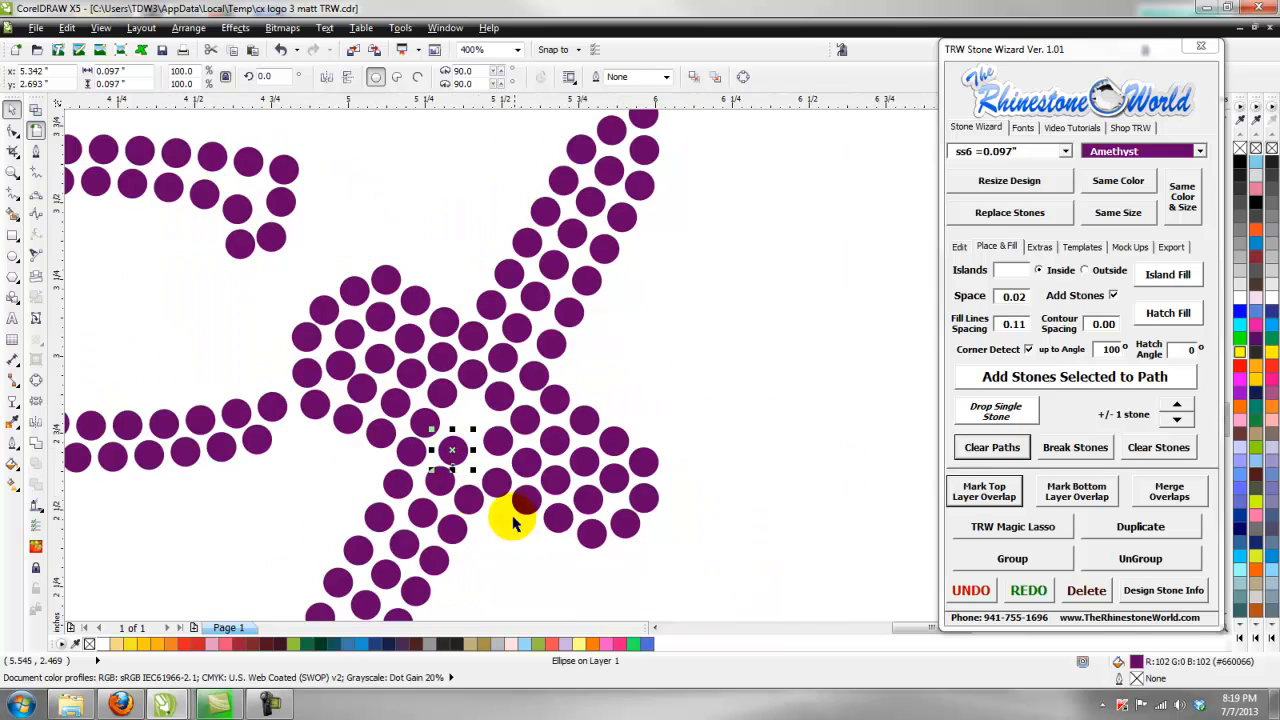
Nudge two stones along the left side of the X's centre, and move the centre stone beside them slightly up and left
{"action": "scroll", "coordinate": [429, 449], "scroll_direction": "up", "scroll_amount": 2}
{"action": "scroll", "coordinate": [368, 469], "scroll_direction": "up", "scroll_amount": 1}
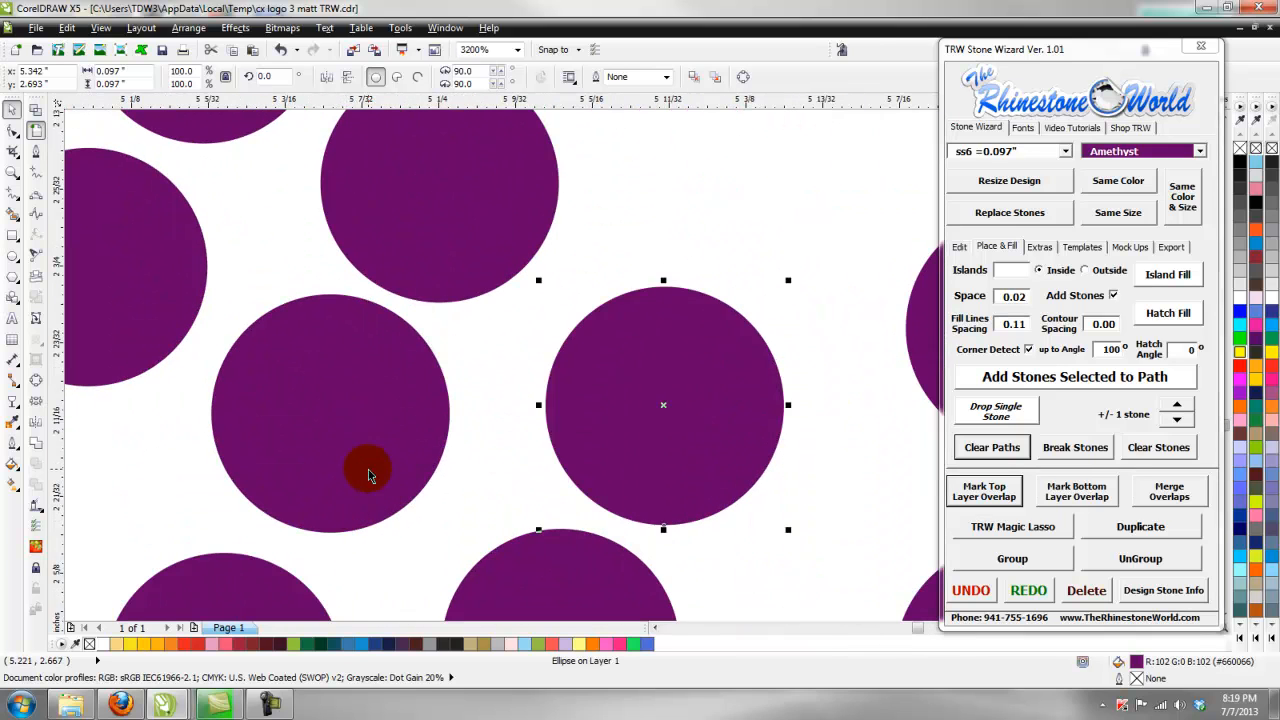
{"action": "left_click_drag", "start_coordinate": [366, 466], "coordinate": [428, 189]}
{"action": "scroll", "coordinate": [428, 189], "scroll_direction": "down", "scroll_amount": 3}
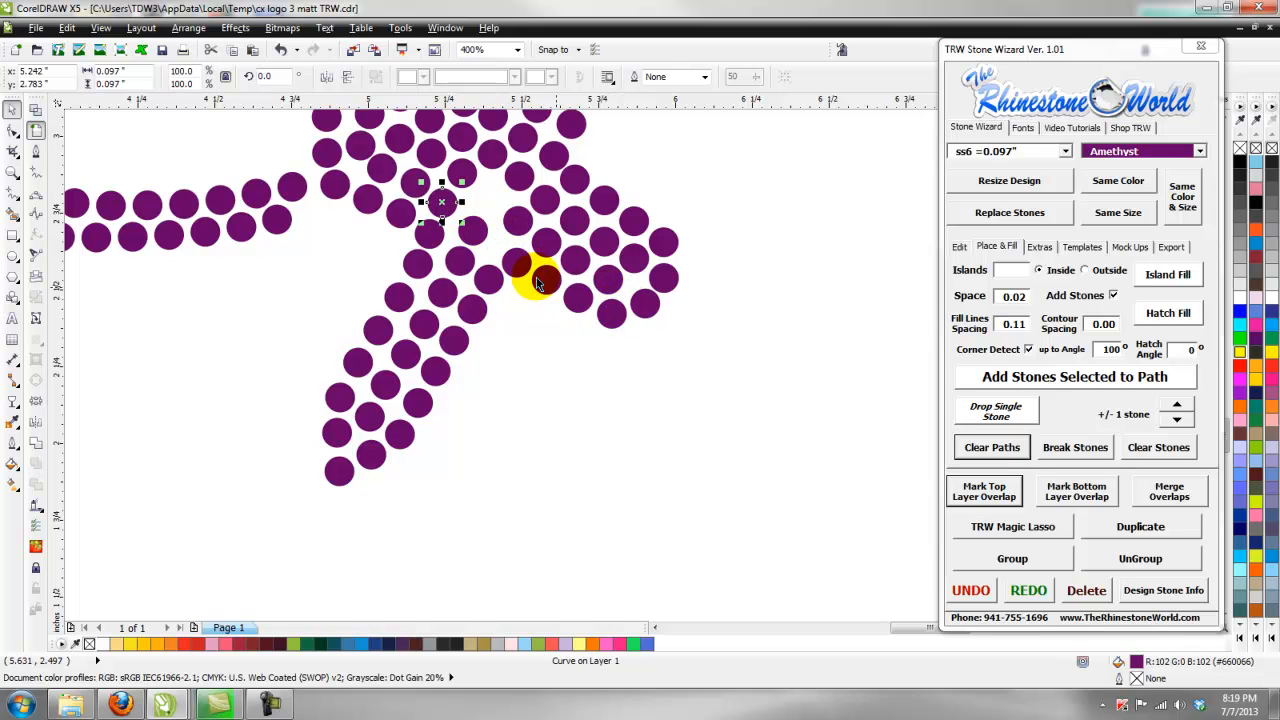
{"action": "scroll", "coordinate": [472, 236], "scroll_direction": "up", "scroll_amount": 2}
{"action": "left_click_drag", "start_coordinate": [468, 233], "coordinate": [445, 203]}
Nudge two stones along the lower edge of the X's lower-right arm slightly down and right
{"action": "scroll", "coordinate": [609, 346], "scroll_direction": "down", "scroll_amount": 1}
{"action": "scroll", "coordinate": [663, 369], "scroll_direction": "up", "scroll_amount": 2}
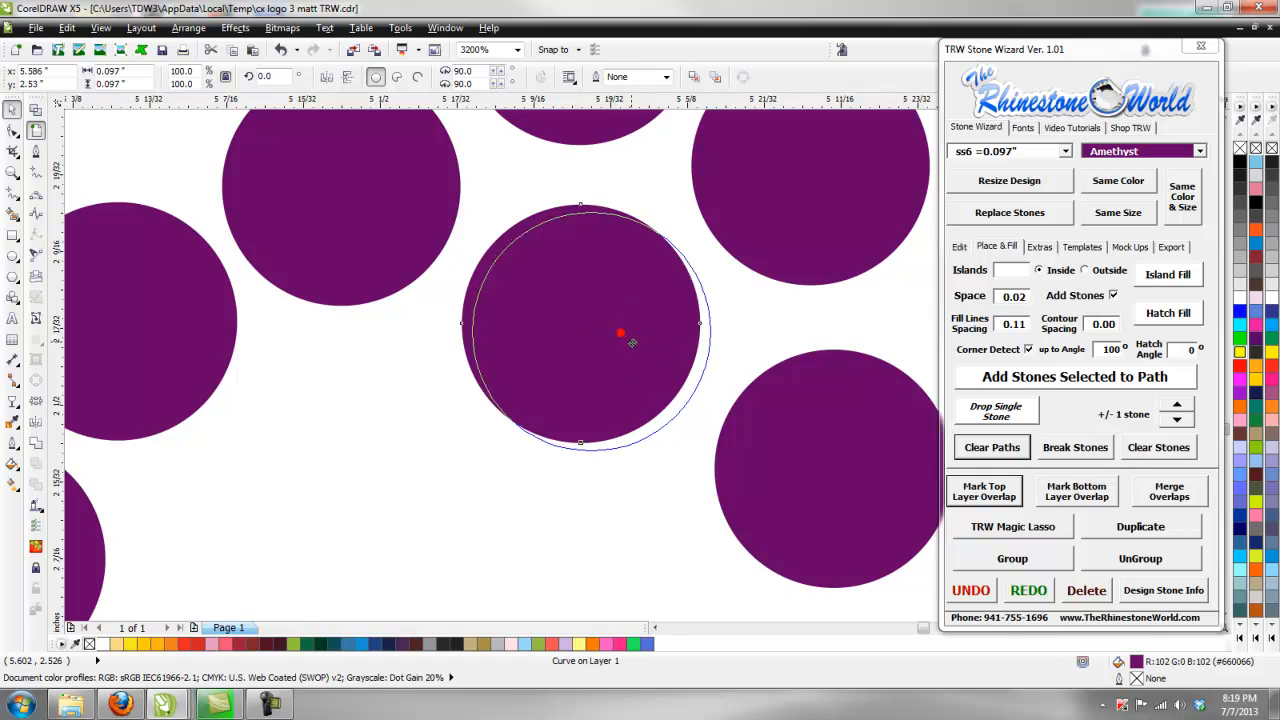
{"action": "left_click_drag", "start_coordinate": [632, 343], "coordinate": [639, 350]}
{"action": "left_click_drag", "start_coordinate": [420, 238], "coordinate": [423, 243]}
{"action": "scroll", "coordinate": [390, 215], "scroll_direction": "down", "scroll_amount": 2}
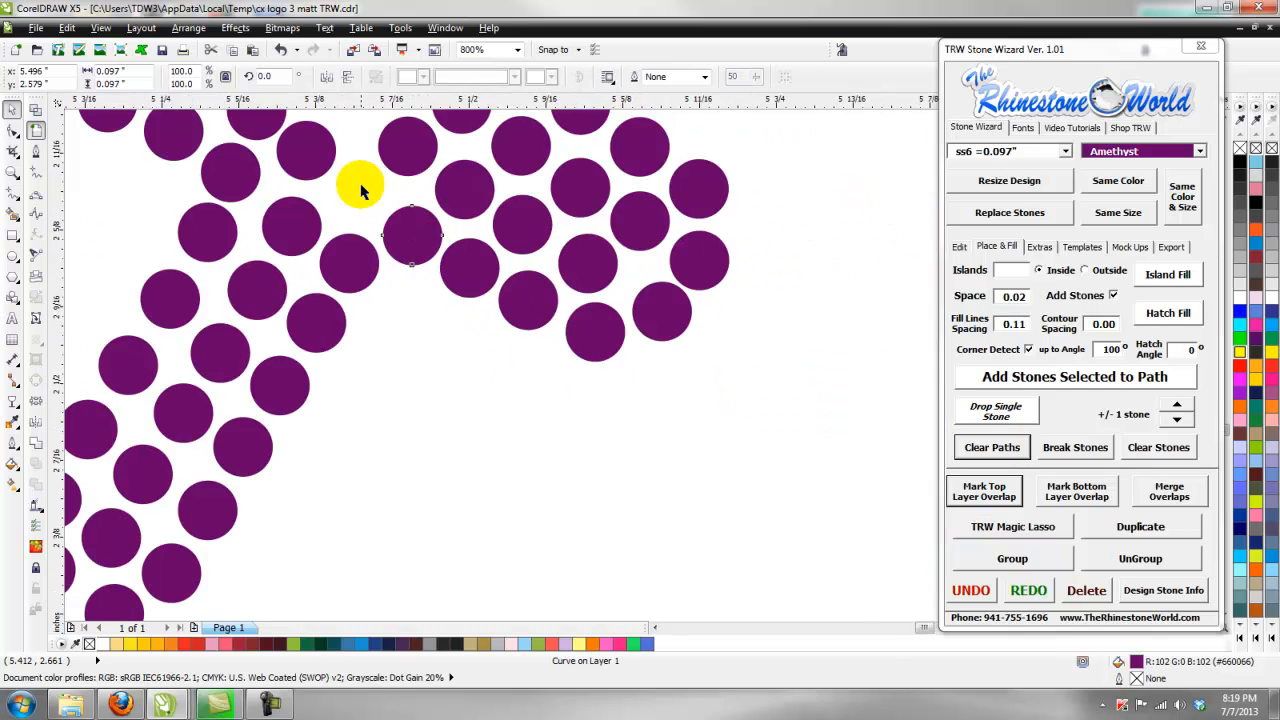
Copy the centre stone down and right into the remaining gap at the X's centre, and deselect it
{"action": "scroll", "coordinate": [300, 160], "scroll_direction": "up", "scroll_amount": 2}
{"action": "left_click_drag", "start_coordinate": [243, 129], "coordinate": [420, 300]}
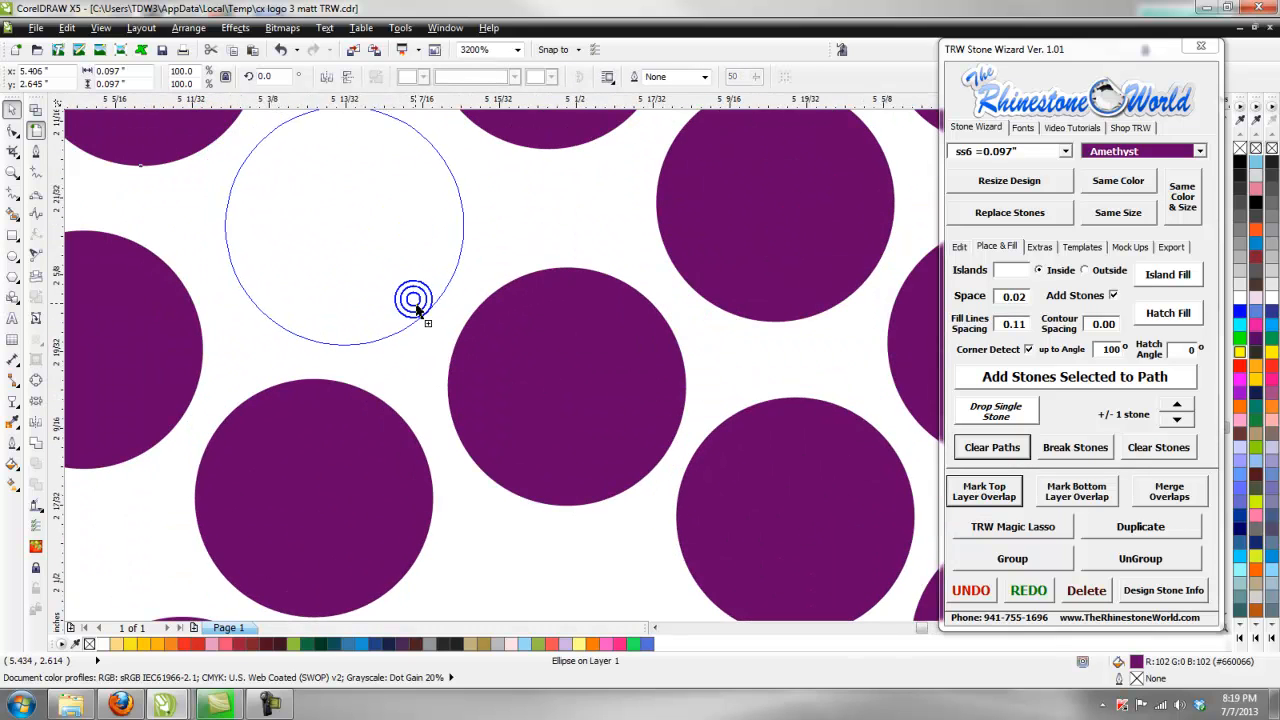
{"action": "scroll", "coordinate": [415, 300], "scroll_direction": "down", "scroll_amount": 3}
{"action": "left_click", "coordinate": [449, 391]}
Move the stone above the X's centre slightly down and right to balance the gap, and deselect it
{"action": "scroll", "coordinate": [391, 229], "scroll_direction": "up", "scroll_amount": 2}
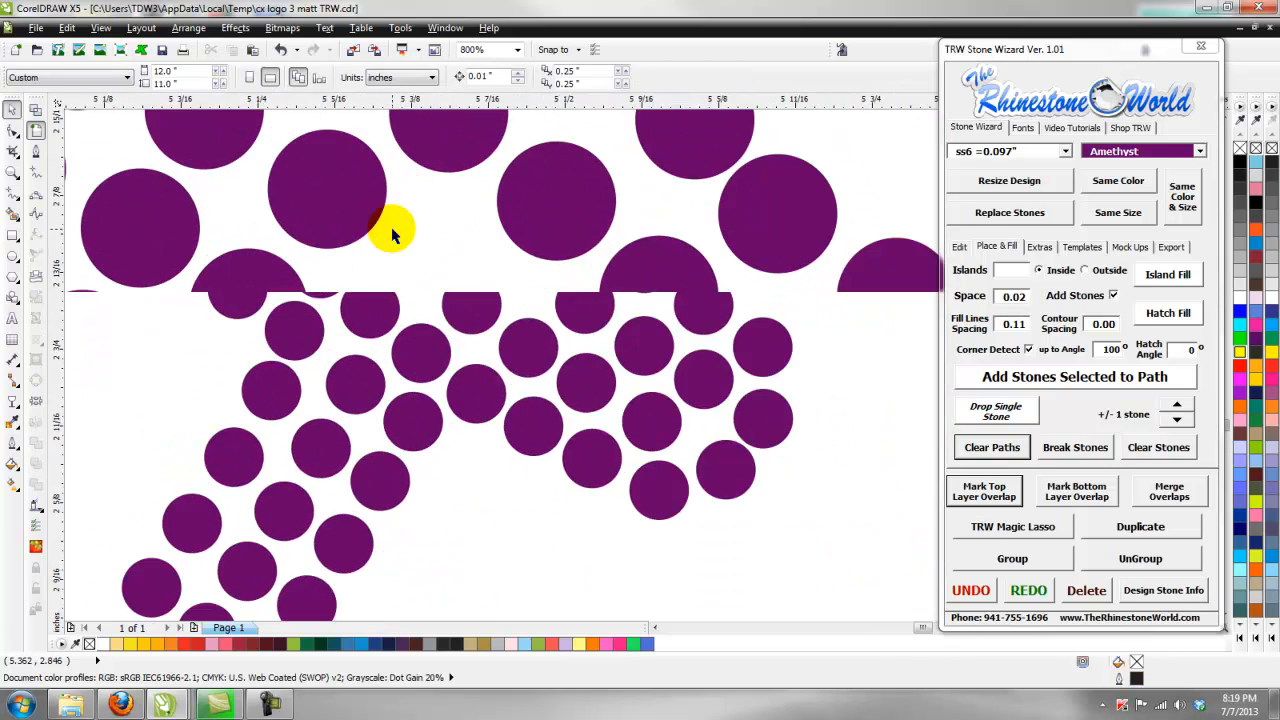
{"action": "left_click_drag", "start_coordinate": [398, 252], "coordinate": [448, 292]}
{"action": "left_click", "coordinate": [543, 277]}
Copy a stone from the C's lower-left curve down and right into the adjacent gap, and deselect it
{"action": "scroll", "coordinate": [541, 288], "scroll_direction": "down", "scroll_amount": 3}
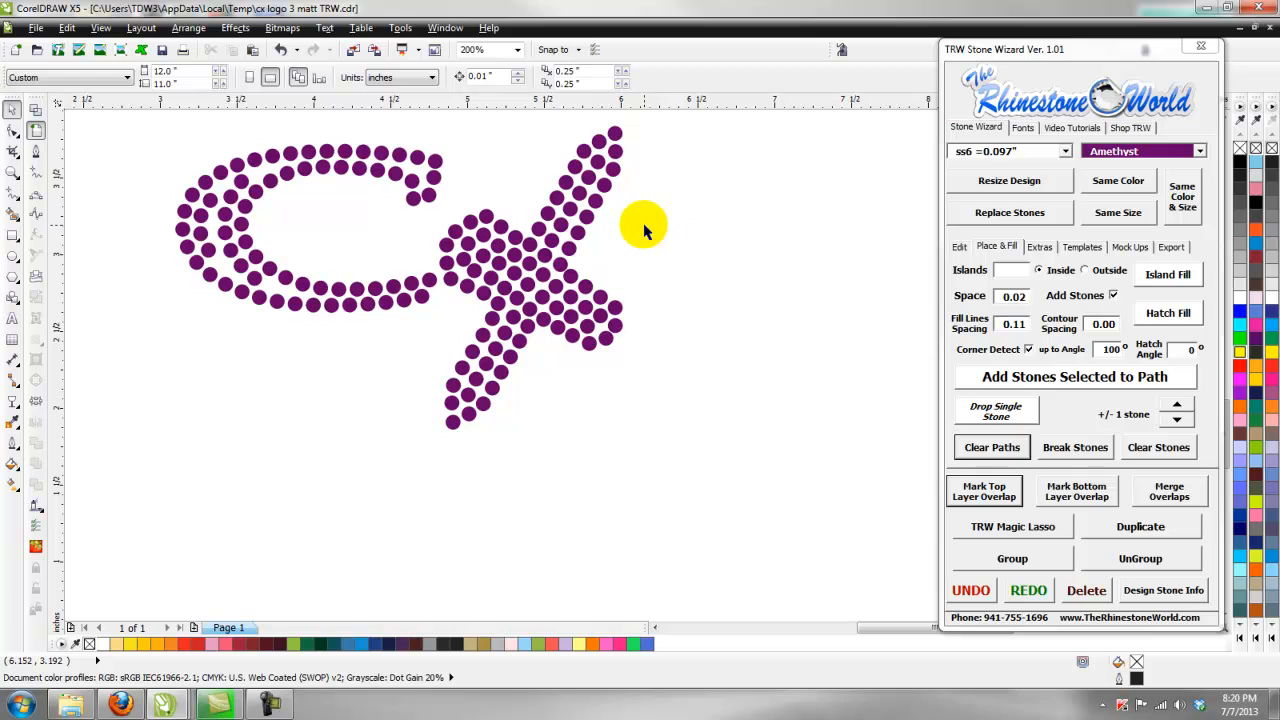
{"action": "scroll", "coordinate": [663, 251], "scroll_direction": "down", "scroll_amount": 1}
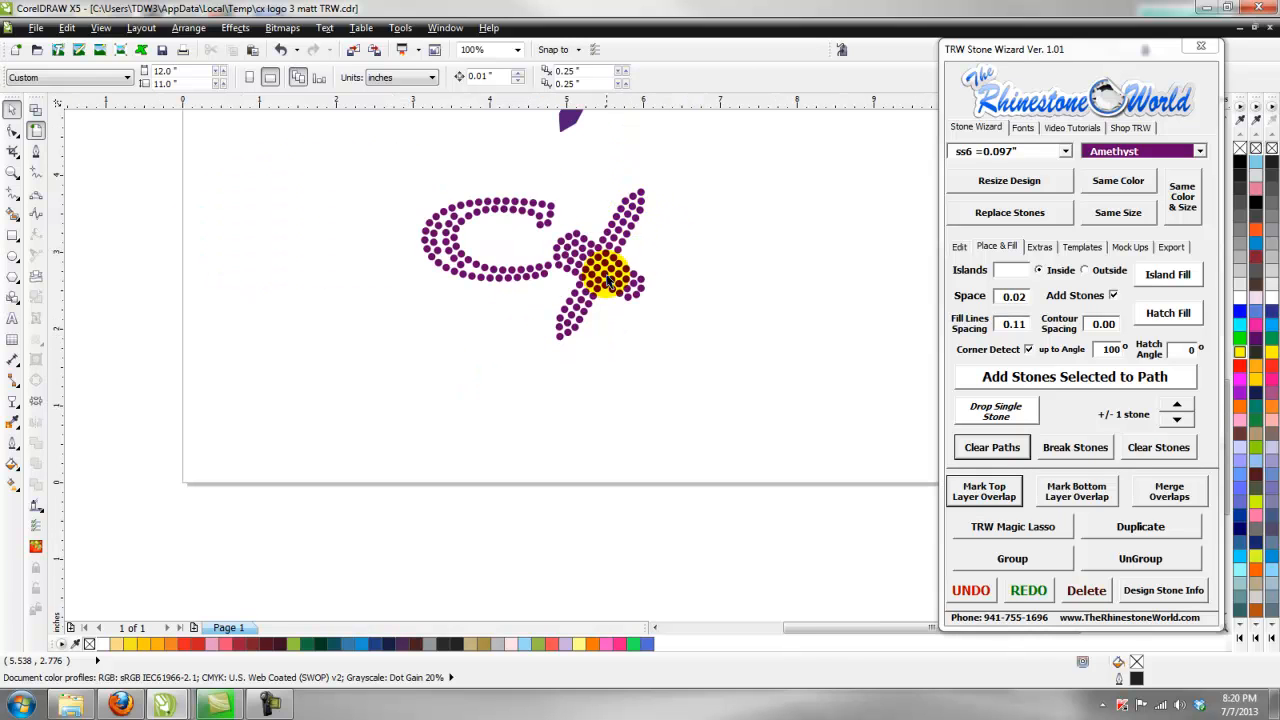
{"action": "scroll", "coordinate": [500, 271], "scroll_direction": "up", "scroll_amount": 2}
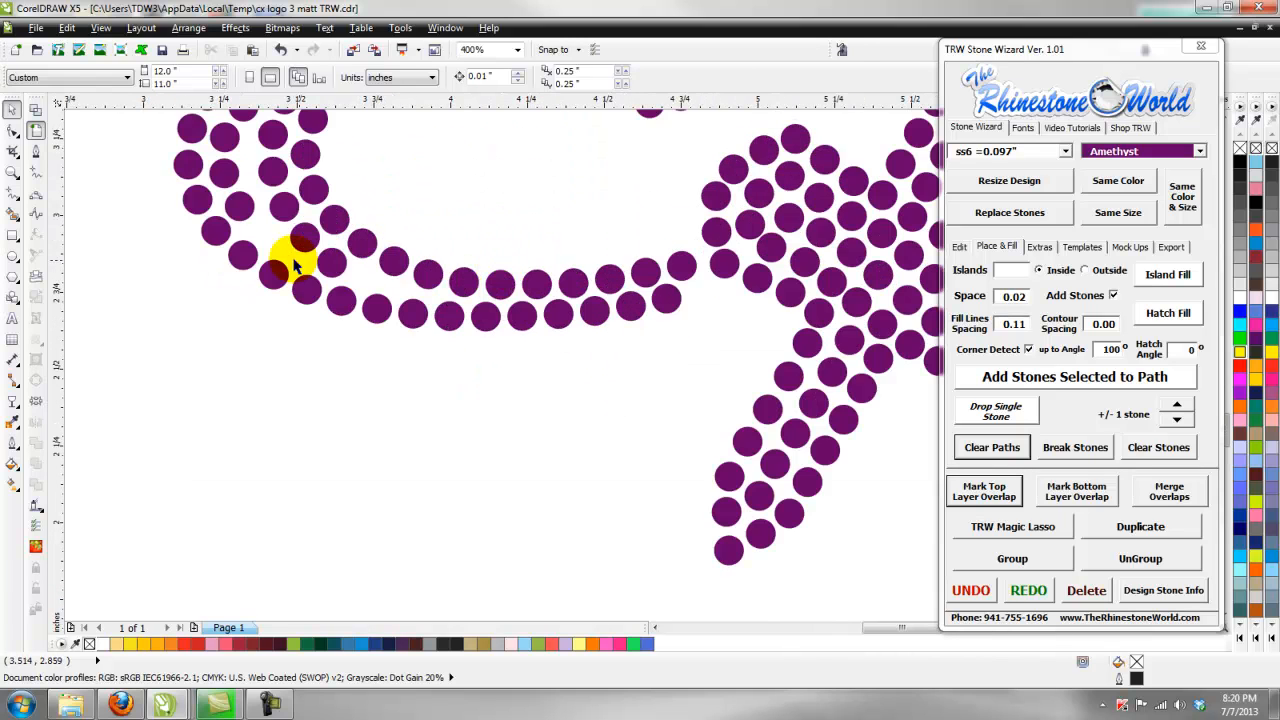
{"action": "scroll", "coordinate": [308, 263], "scroll_direction": "up", "scroll_amount": 2}
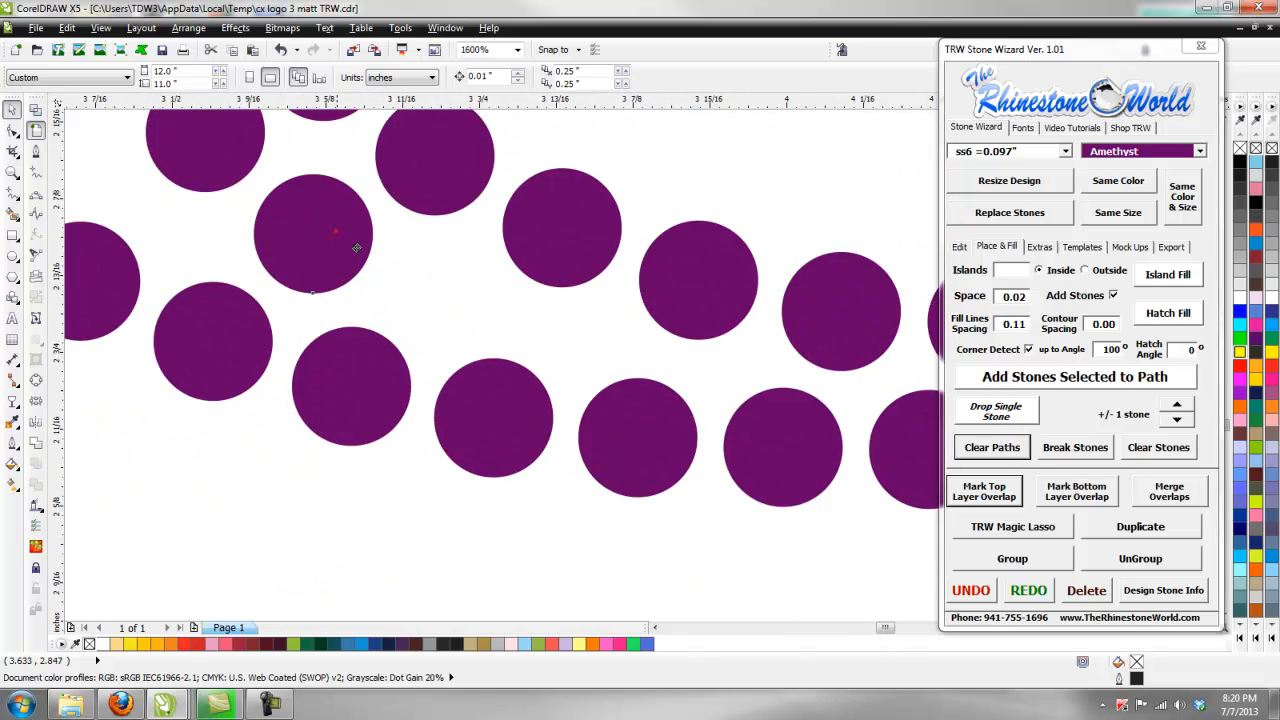
{"action": "left_click_drag", "start_coordinate": [356, 247], "coordinate": [465, 286]}
{"action": "left_click", "coordinate": [508, 306]}
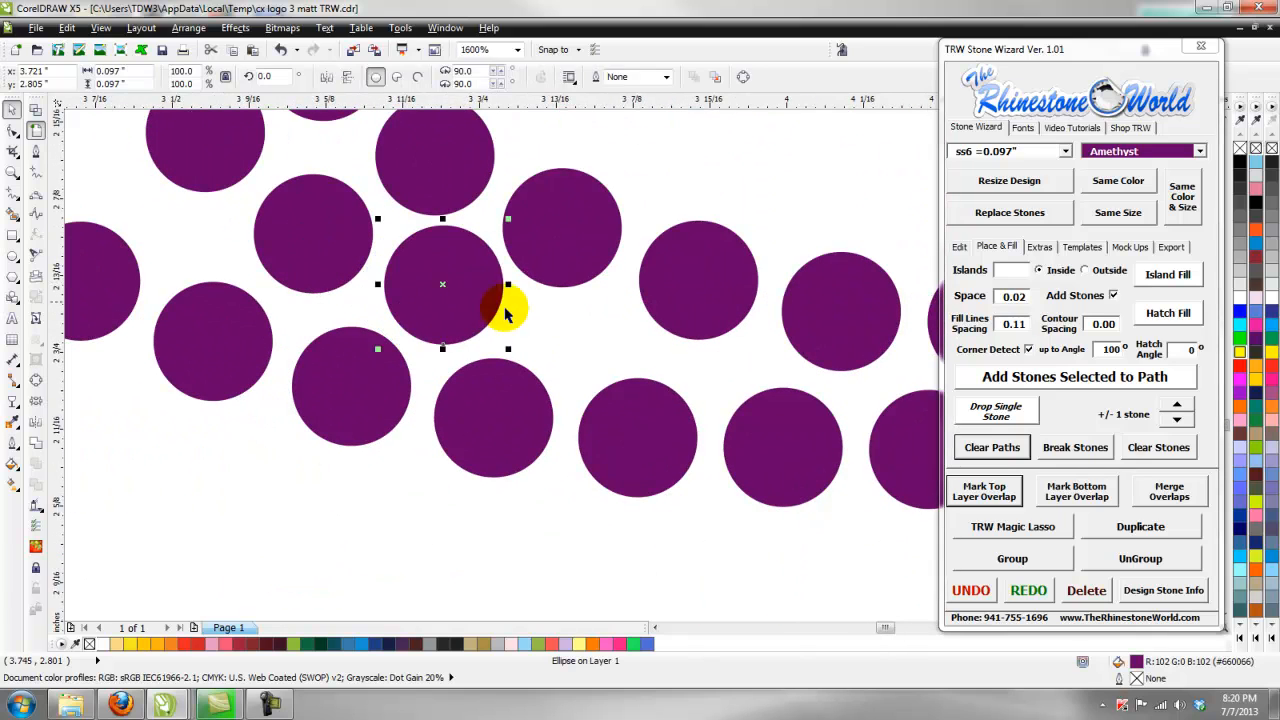
Copy a stone into the wider gap in the C's lower-left curve, nudge its inner neighbour slightly down and right, and deselect
{"action": "scroll", "coordinate": [586, 337], "scroll_direction": "down", "scroll_amount": 2}
{"action": "scroll", "coordinate": [506, 297], "scroll_direction": "up", "scroll_amount": 2}
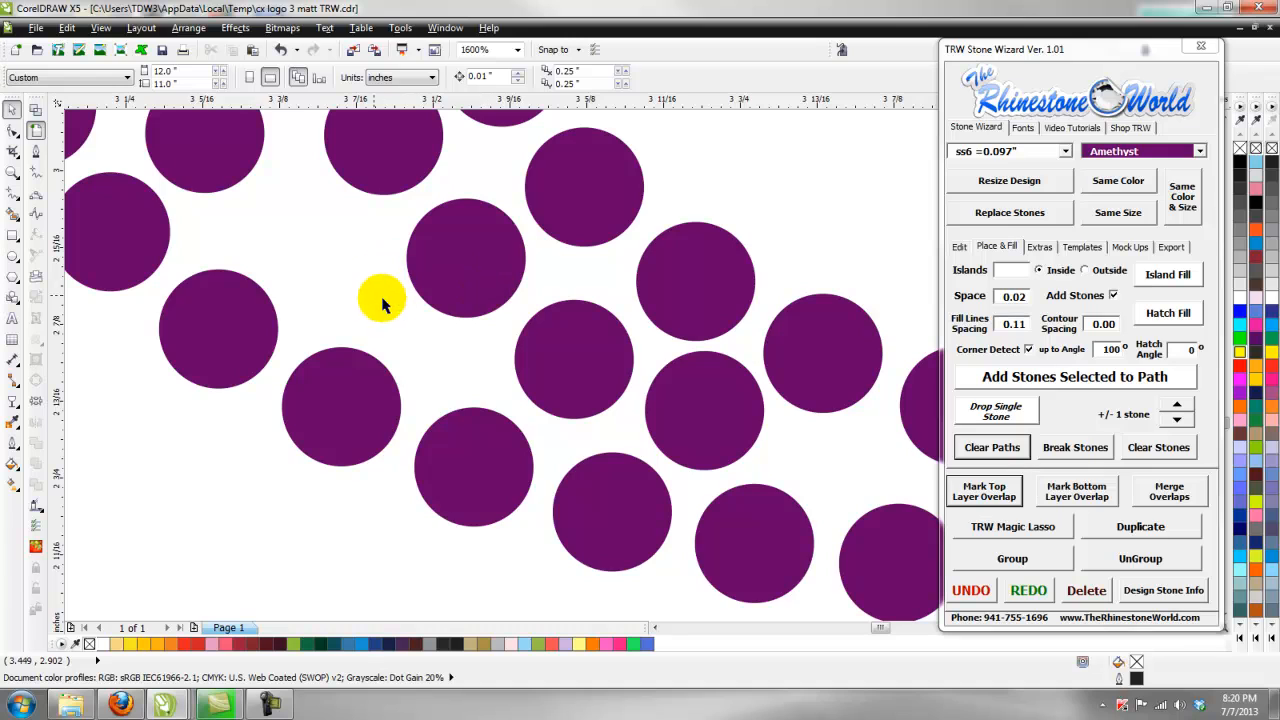
{"action": "scroll", "coordinate": [457, 312], "scroll_direction": "down", "scroll_amount": 1}
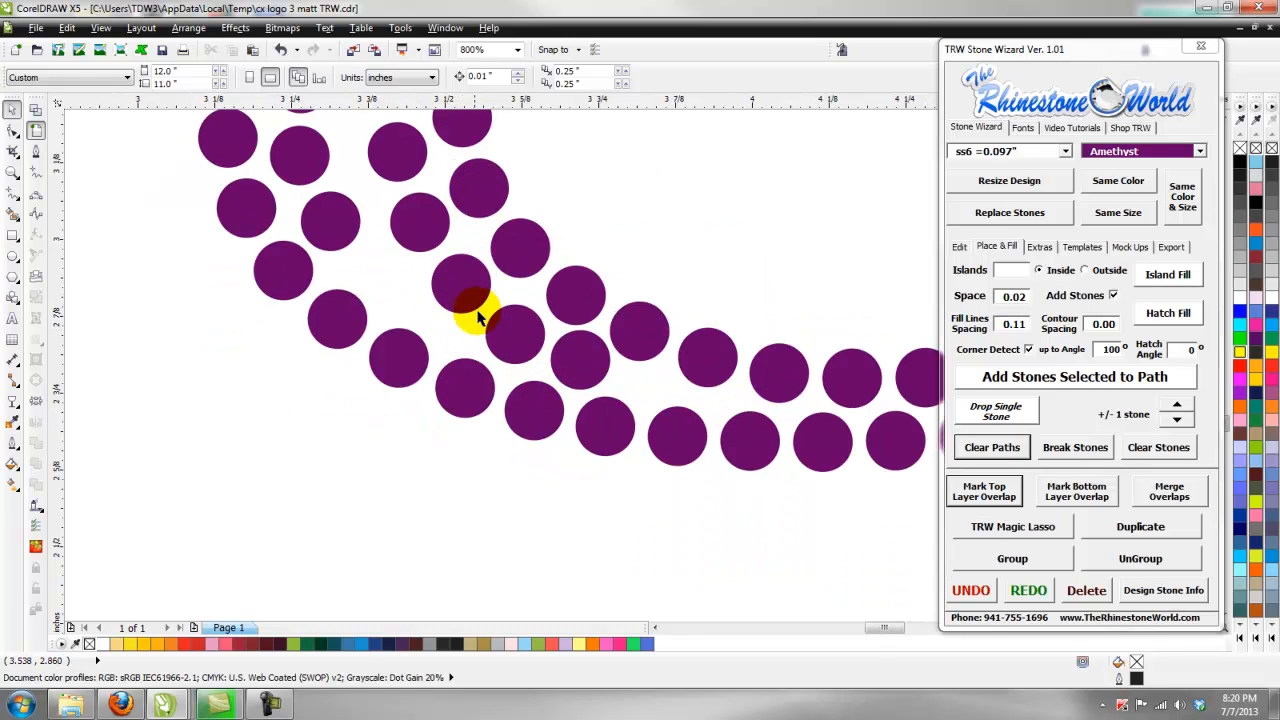
{"action": "scroll", "coordinate": [470, 303], "scroll_direction": "down", "scroll_amount": 2}
{"action": "scroll", "coordinate": [430, 280], "scroll_direction": "up", "scroll_amount": 2}
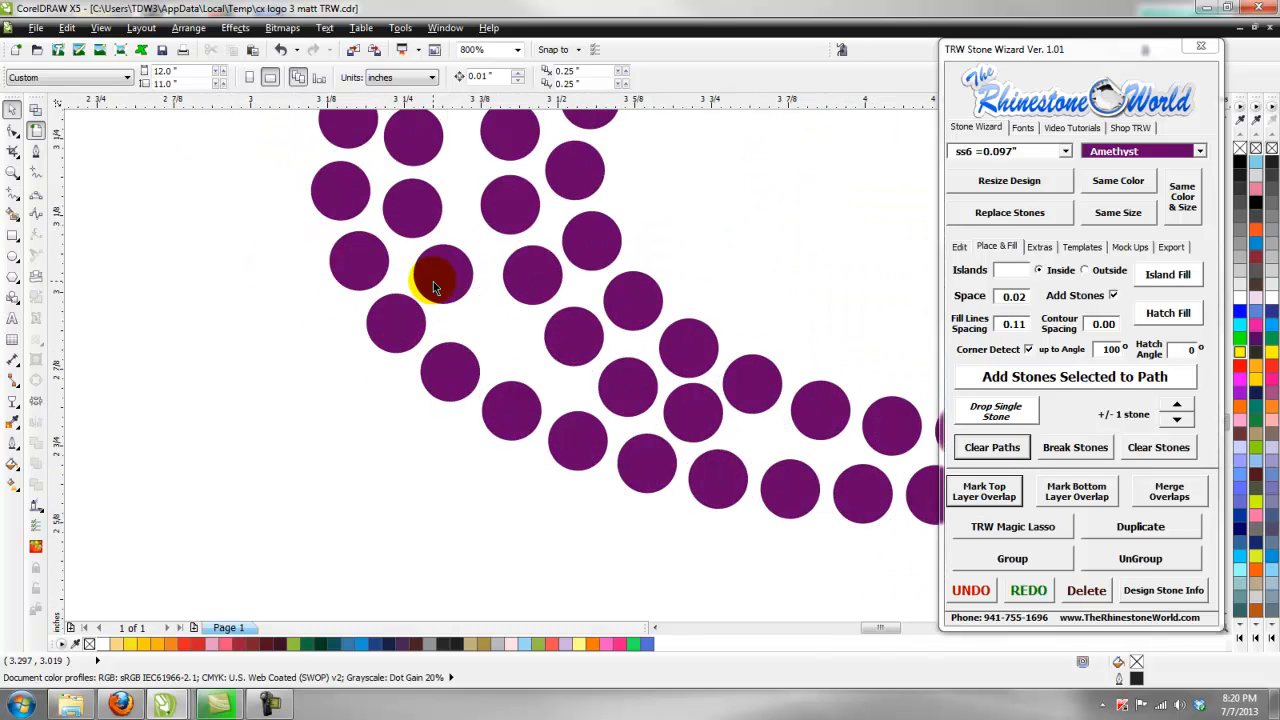
{"action": "scroll", "coordinate": [479, 325], "scroll_direction": "up", "scroll_amount": 1}
{"action": "left_click_drag", "start_coordinate": [521, 348], "coordinate": [552, 378]}
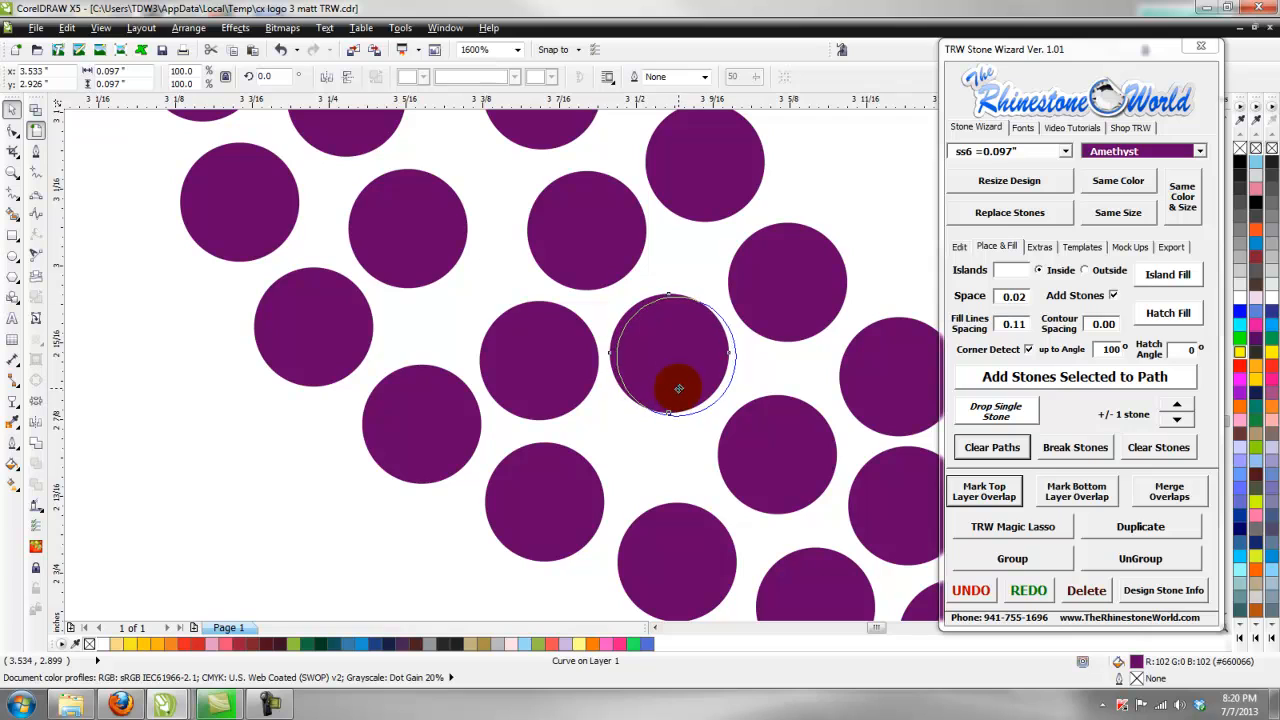
{"action": "left_click_drag", "start_coordinate": [678, 388], "coordinate": [681, 391]}
{"action": "left_click", "coordinate": [651, 466]}
Spread the inner stones around the added stone in the C's lower-left curve to even out the gaps
{"action": "scroll", "coordinate": [651, 466], "scroll_direction": "down", "scroll_amount": 2}
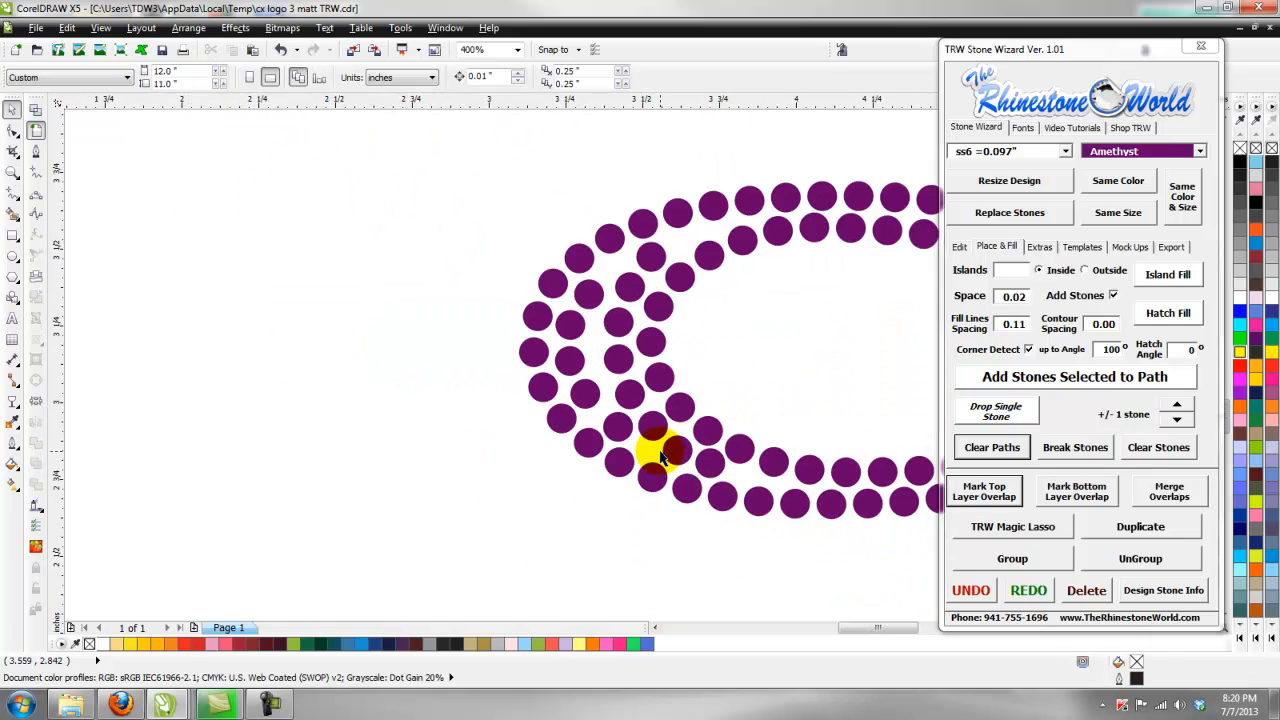
{"action": "scroll", "coordinate": [622, 450], "scroll_direction": "up", "scroll_amount": 2}
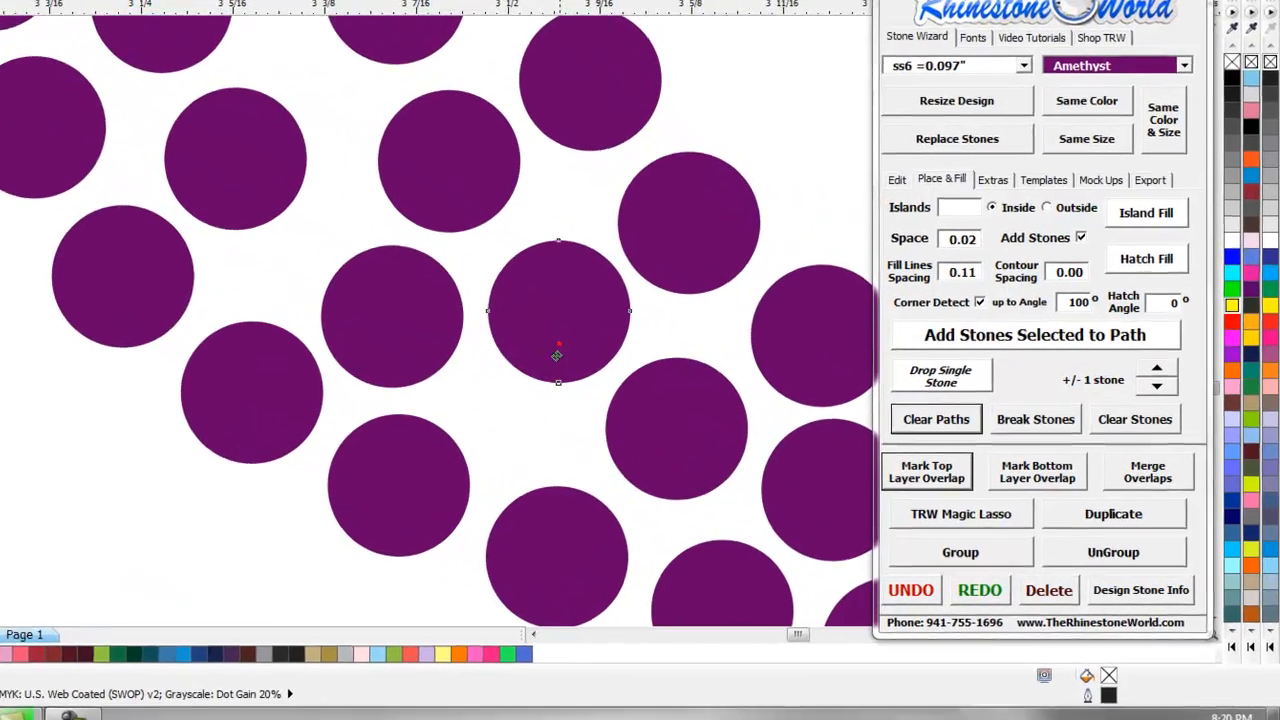
{"action": "left_click_drag", "start_coordinate": [677, 384], "coordinate": [662, 415]}
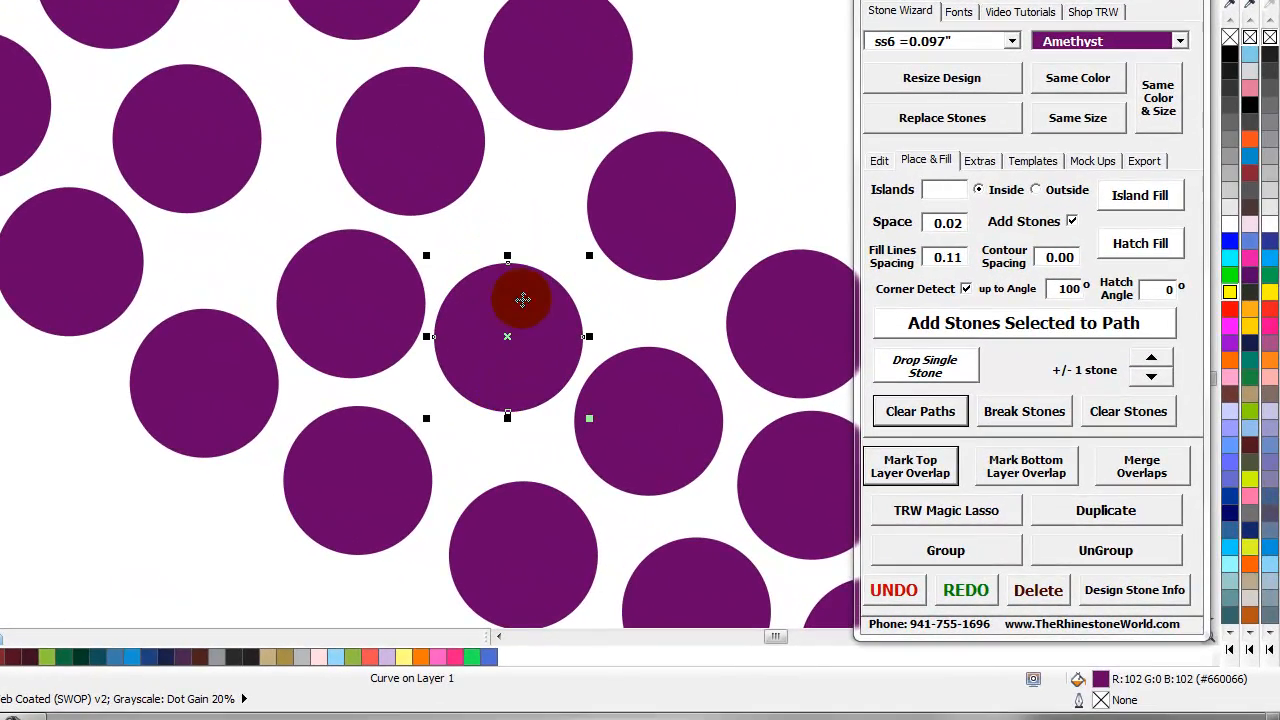
{"action": "left_click_drag", "start_coordinate": [374, 313], "coordinate": [366, 306]}
{"action": "left_click_drag", "start_coordinate": [409, 160], "coordinate": [448, 193]}
Nudge two outer-edge stones of the C's lower-left curve slightly down and left, and fine-tune the inner stones beside them
{"action": "left_click_drag", "start_coordinate": [237, 375], "coordinate": [228, 384]}
{"action": "left_click_drag", "start_coordinate": [361, 448], "coordinate": [354, 458]}
{"action": "left_click_drag", "start_coordinate": [355, 318], "coordinate": [351, 332]}
{"action": "left_click", "coordinate": [529, 363]}
{"action": "left_click", "coordinate": [667, 442]}
{"action": "left_click_drag", "start_coordinate": [664, 436], "coordinate": [668, 440]}
{"action": "left_click_drag", "start_coordinate": [552, 494], "coordinate": [548, 497]}
{"action": "left_click", "coordinate": [543, 431]}
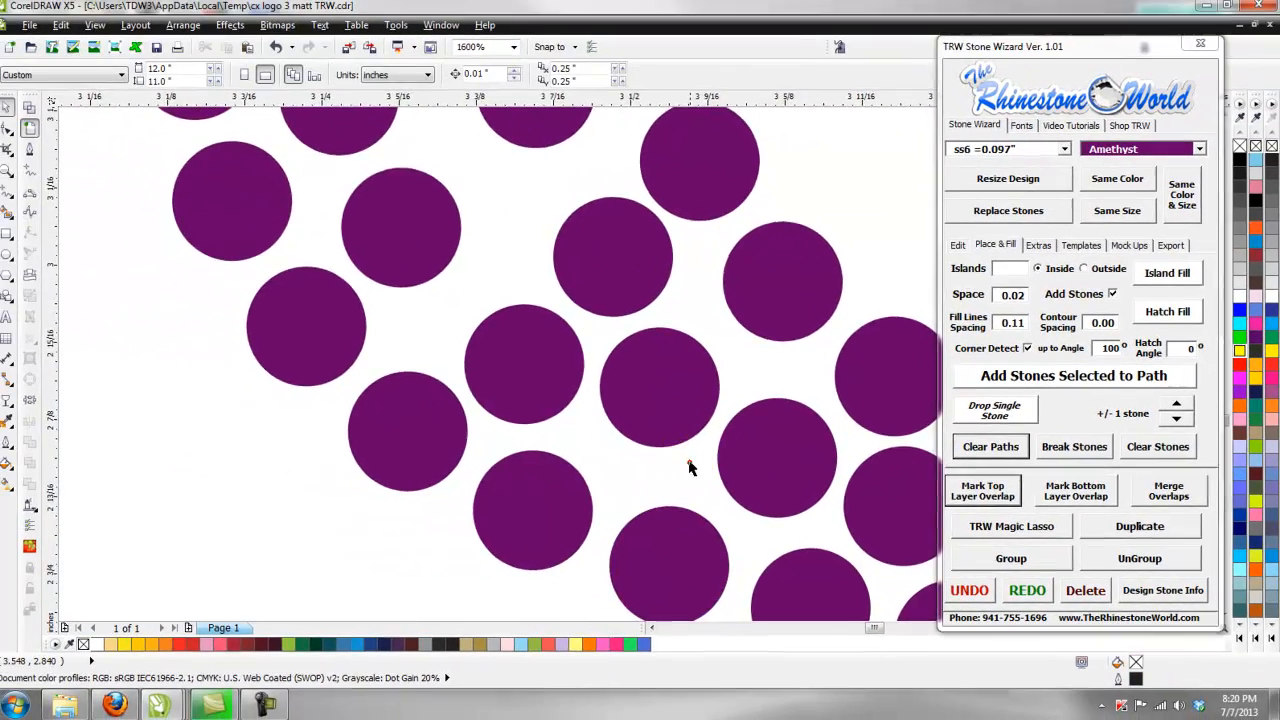
Move three stones in the inner rows above the C's lower-left curve down and slightly right to close the gaps
{"action": "scroll", "coordinate": [690, 467], "scroll_direction": "down", "scroll_amount": 3}
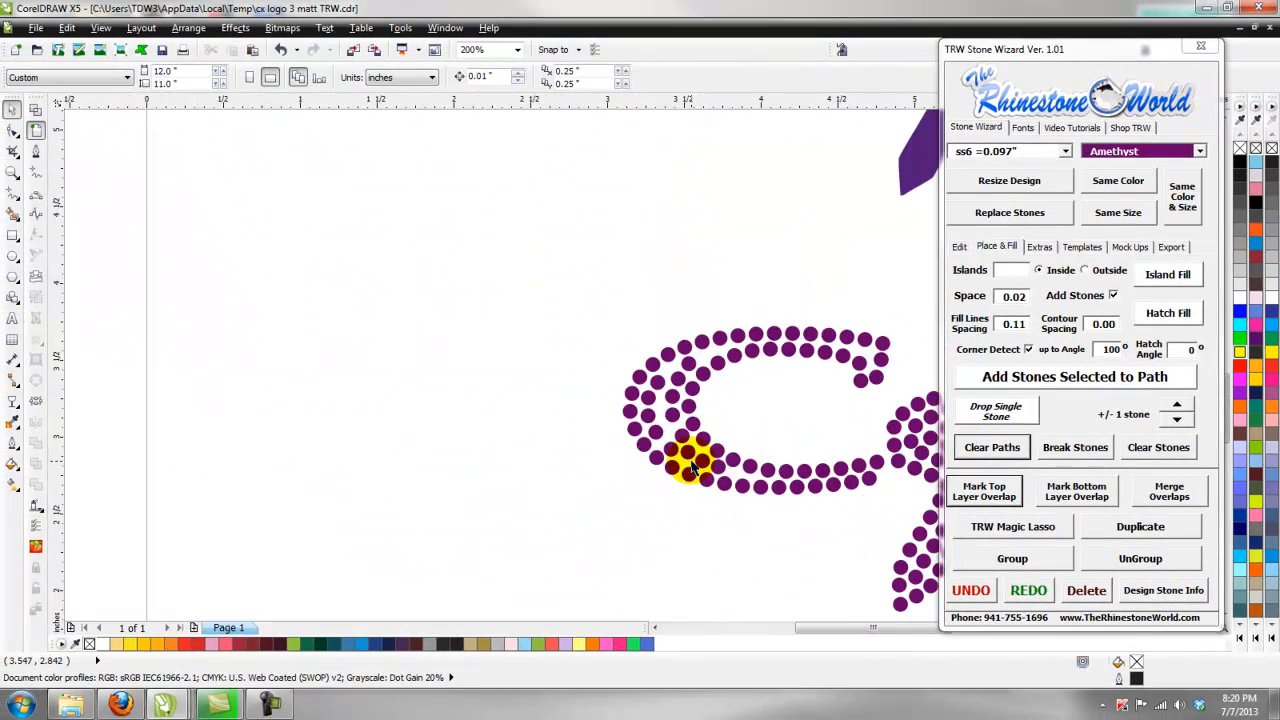
{"action": "scroll", "coordinate": [700, 450], "scroll_direction": "up", "scroll_amount": 3}
{"action": "scroll", "coordinate": [720, 457], "scroll_direction": "down", "scroll_amount": 3}
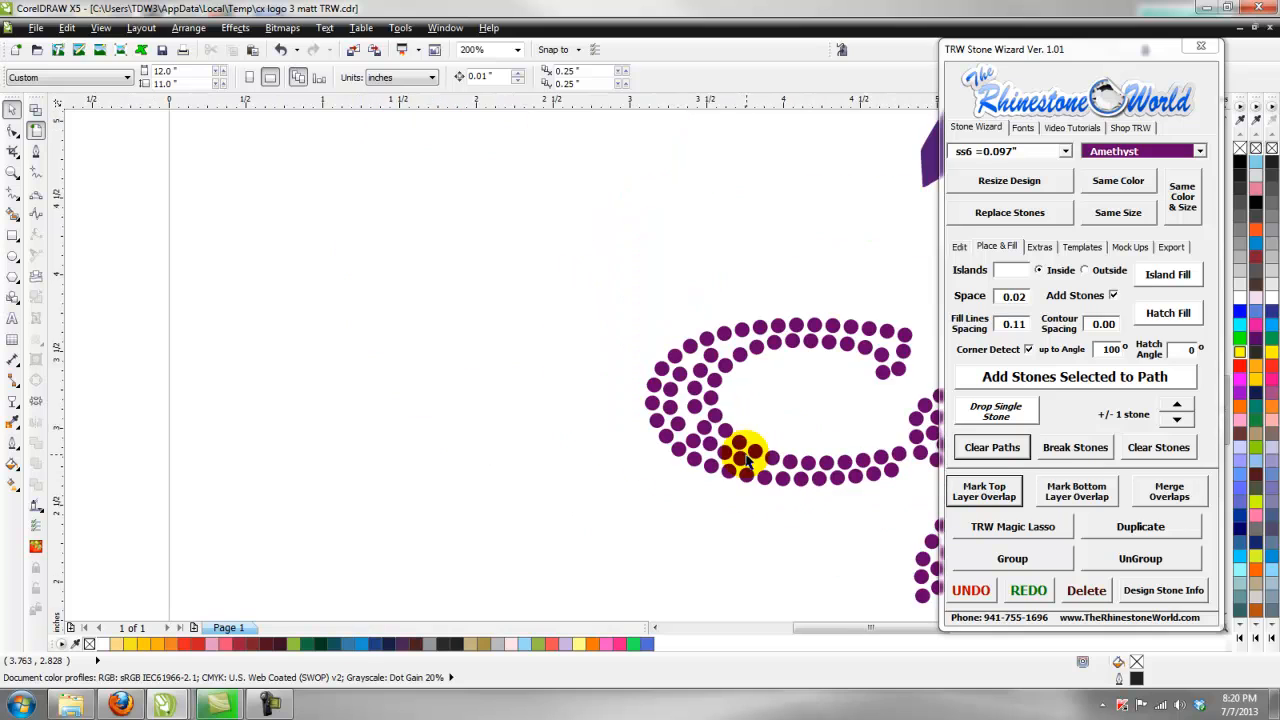
{"action": "scroll", "coordinate": [705, 428], "scroll_direction": "up", "scroll_amount": 3}
{"action": "left_click", "coordinate": [566, 449]}
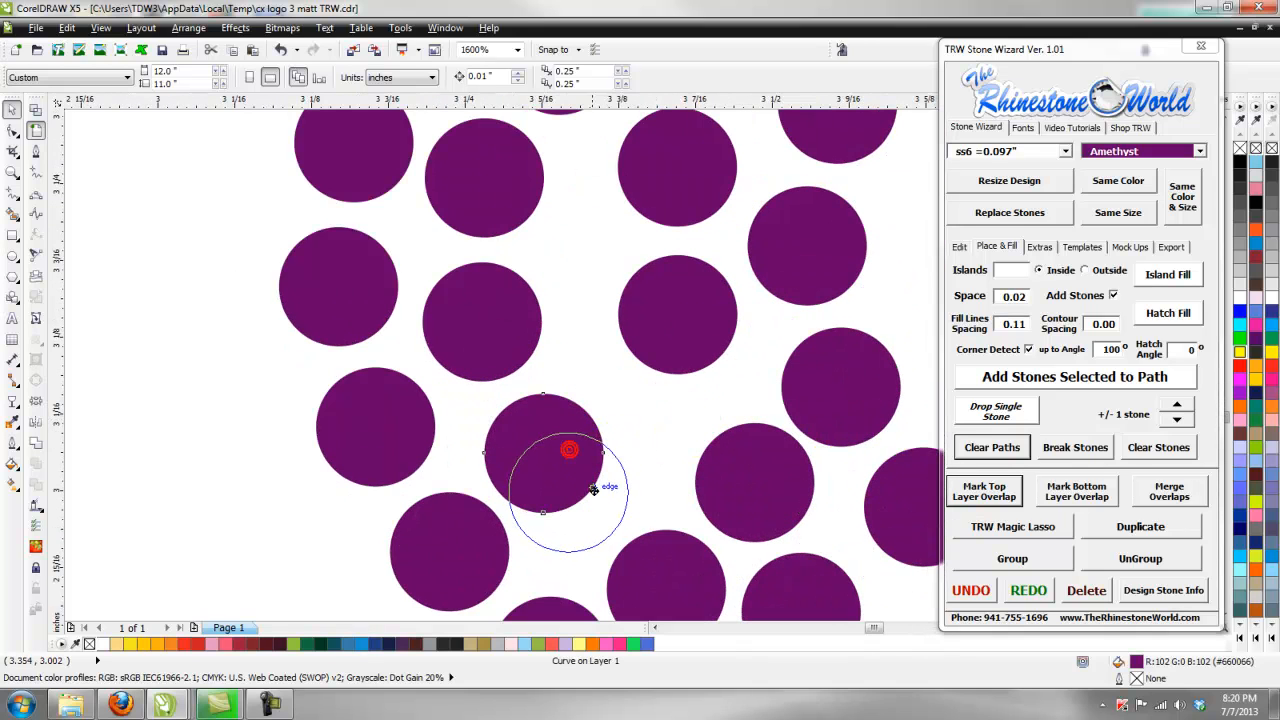
{"action": "left_click_drag", "start_coordinate": [684, 286], "coordinate": [694, 336]}
{"action": "left_click_drag", "start_coordinate": [500, 329], "coordinate": [541, 365]}
{"action": "scroll", "coordinate": [579, 465], "scroll_direction": "down", "scroll_amount": 3}
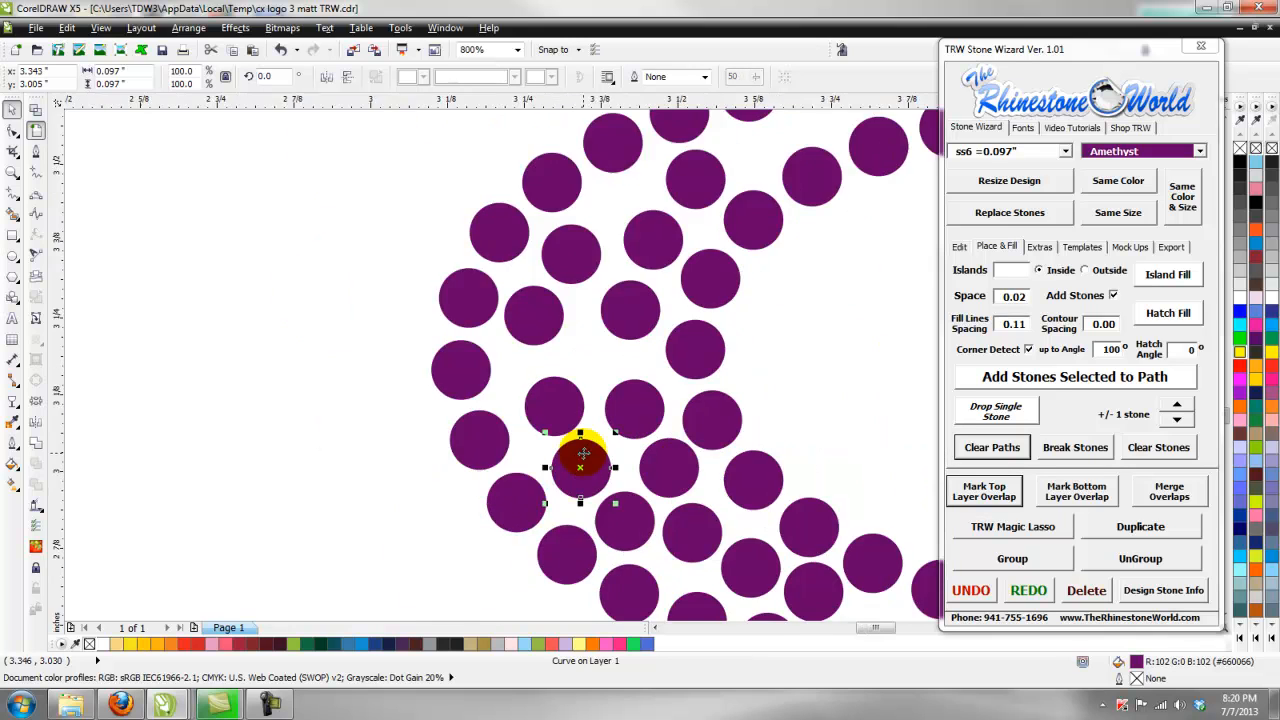
Shift four stones in the two middle rows of the C's left side downward for even spacing
{"action": "scroll", "coordinate": [600, 366], "scroll_direction": "up", "scroll_amount": 3}
{"action": "left_click_drag", "start_coordinate": [668, 497], "coordinate": [657, 510]}
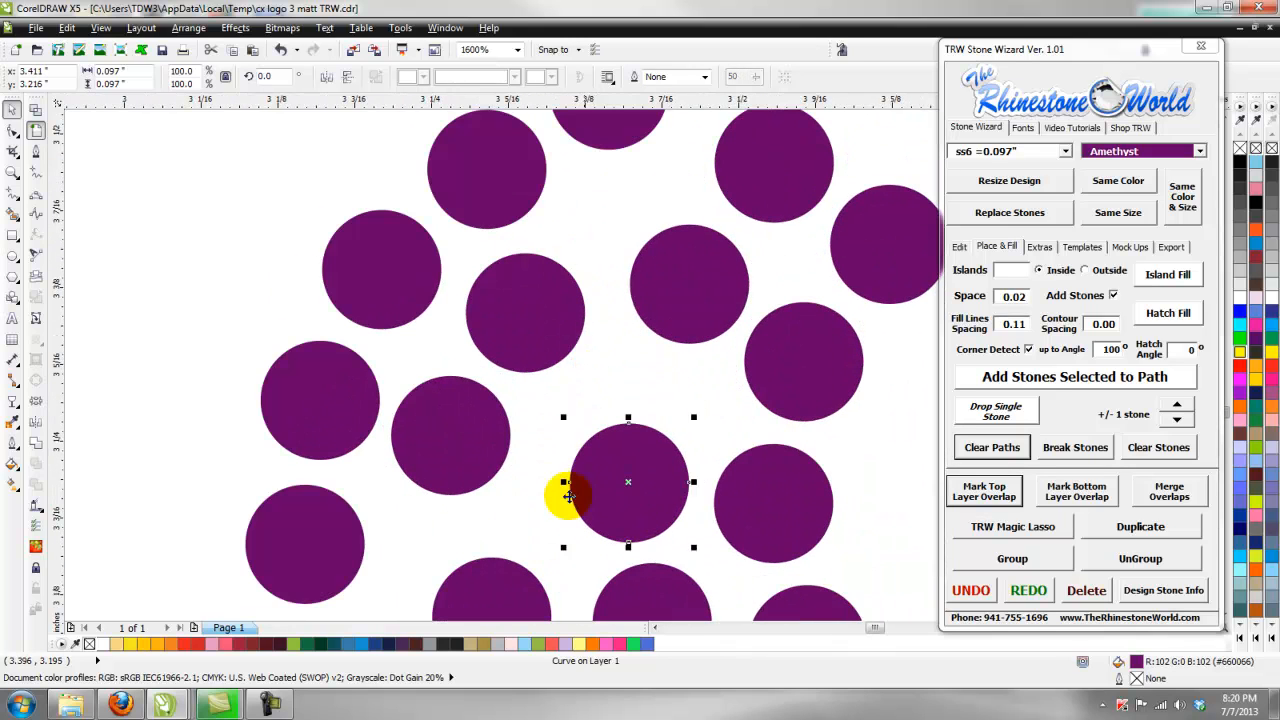
{"action": "left_click_drag", "start_coordinate": [463, 443], "coordinate": [481, 489]}
{"action": "left_click_drag", "start_coordinate": [527, 343], "coordinate": [506, 372]}
{"action": "left_click_drag", "start_coordinate": [682, 307], "coordinate": [658, 373]}
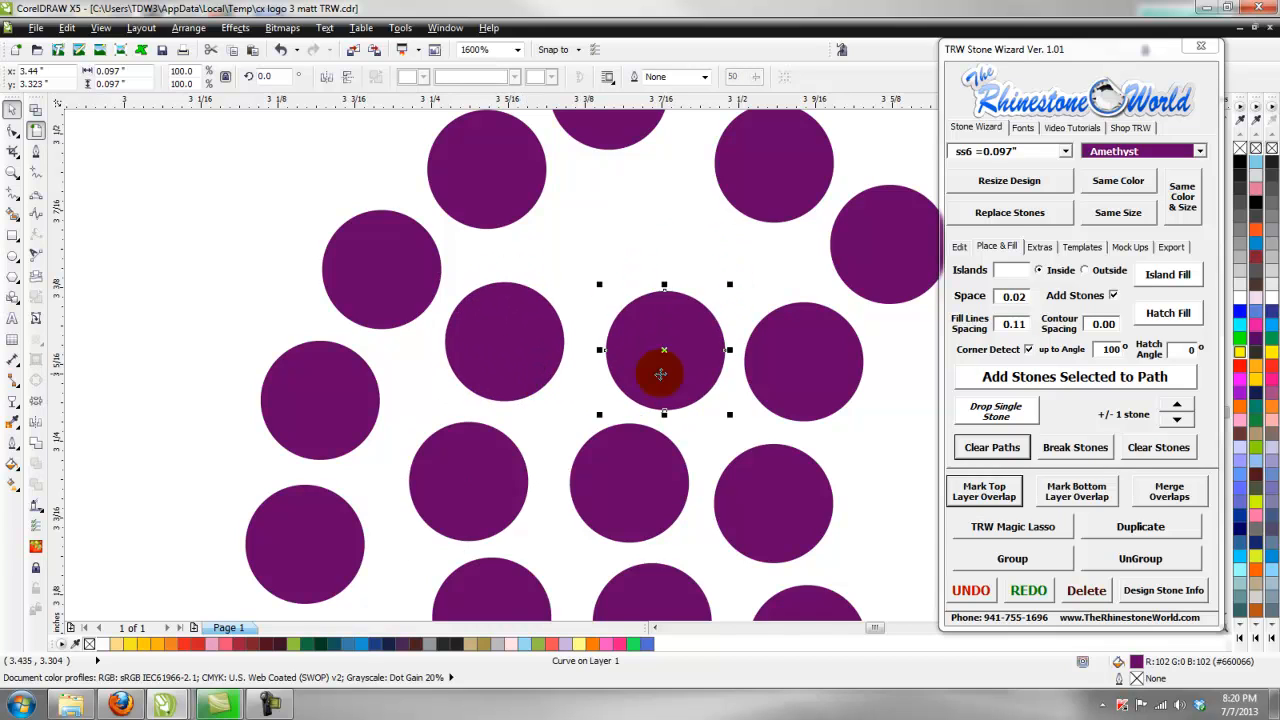
Move the C's upper-left inner stone down and left into the gap, and copy it up and right to complete the row
{"action": "scroll", "coordinate": [661, 373], "scroll_direction": "down", "scroll_amount": 2}
{"action": "scroll", "coordinate": [683, 338], "scroll_direction": "up", "scroll_amount": 2}
{"action": "left_click_drag", "start_coordinate": [696, 296], "coordinate": [523, 360]}
{"action": "left_click_drag", "start_coordinate": [675, 345], "coordinate": [674, 343]}
{"action": "left_click_drag", "start_coordinate": [674, 343], "coordinate": [781, 251]}
{"action": "right_click", "coordinate": [782, 251]}
{"action": "left_click", "coordinate": [851, 425]}
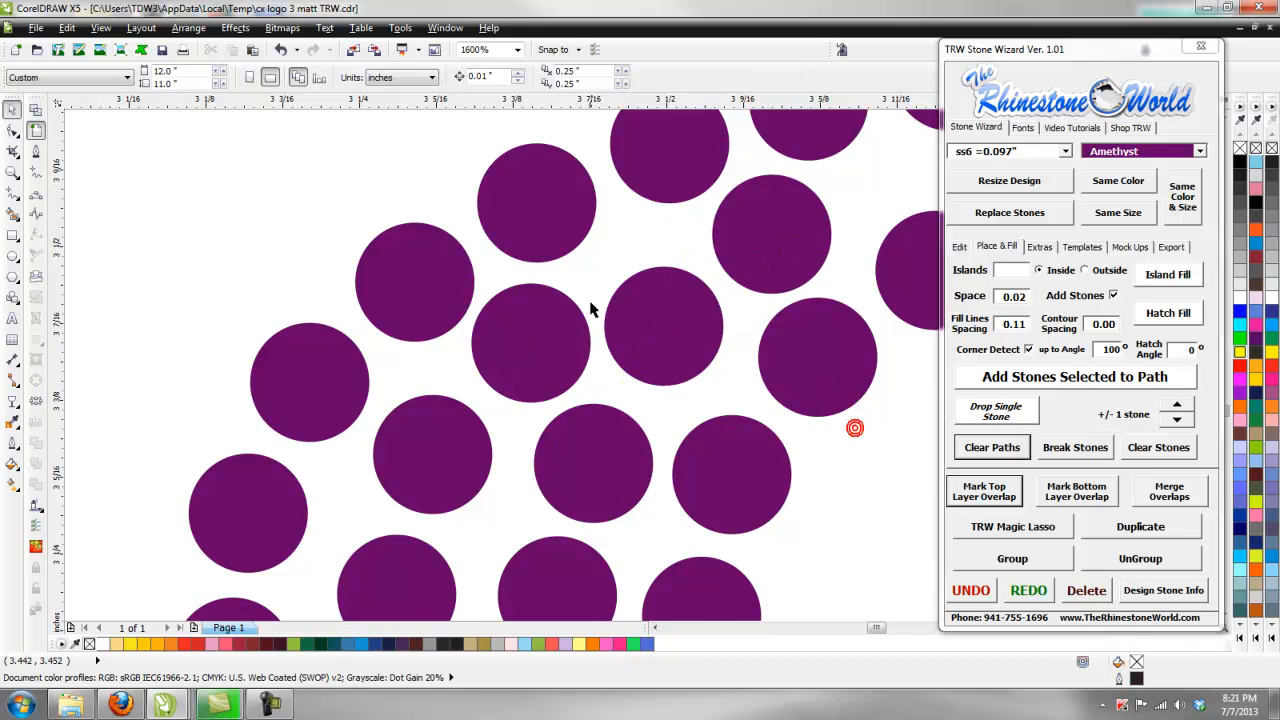
Move the inner stone at the C's upper-right tip and the two stones below it slightly upward
{"action": "scroll", "coordinate": [586, 300], "scroll_direction": "down", "scroll_amount": 3}
{"action": "scroll", "coordinate": [623, 306], "scroll_direction": "up", "scroll_amount": 1}
{"action": "scroll", "coordinate": [731, 290], "scroll_direction": "up", "scroll_amount": 2}
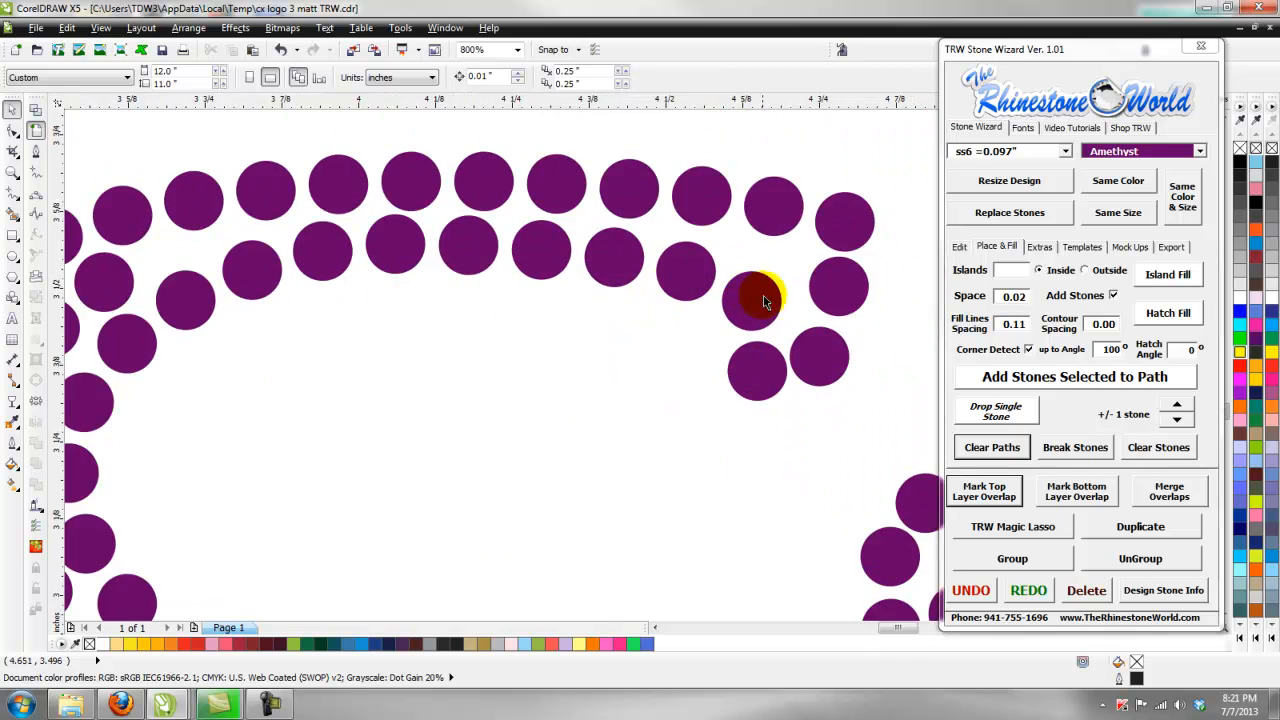
{"action": "scroll", "coordinate": [769, 300], "scroll_direction": "up", "scroll_amount": 1}
{"action": "left_click_drag", "start_coordinate": [763, 316], "coordinate": [771, 290]}
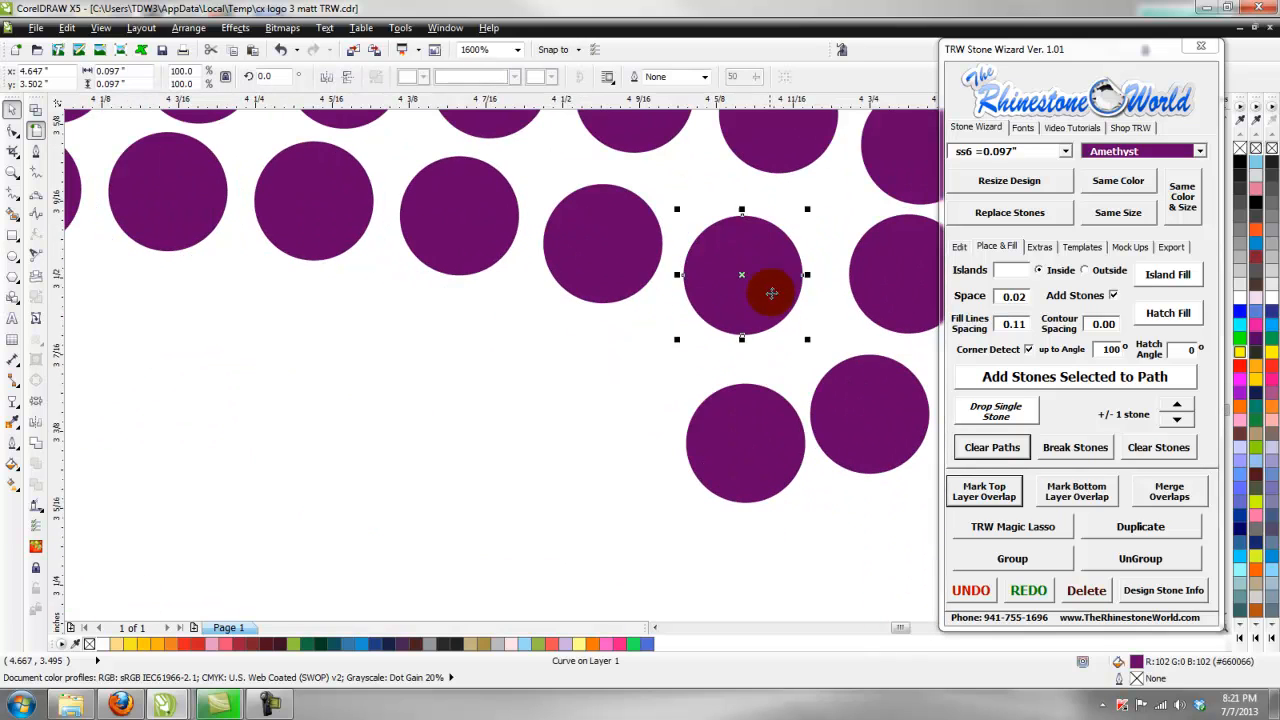
{"action": "left_click_drag", "start_coordinate": [763, 419], "coordinate": [745, 392]}
{"action": "left_click_drag", "start_coordinate": [896, 437], "coordinate": [899, 430]}
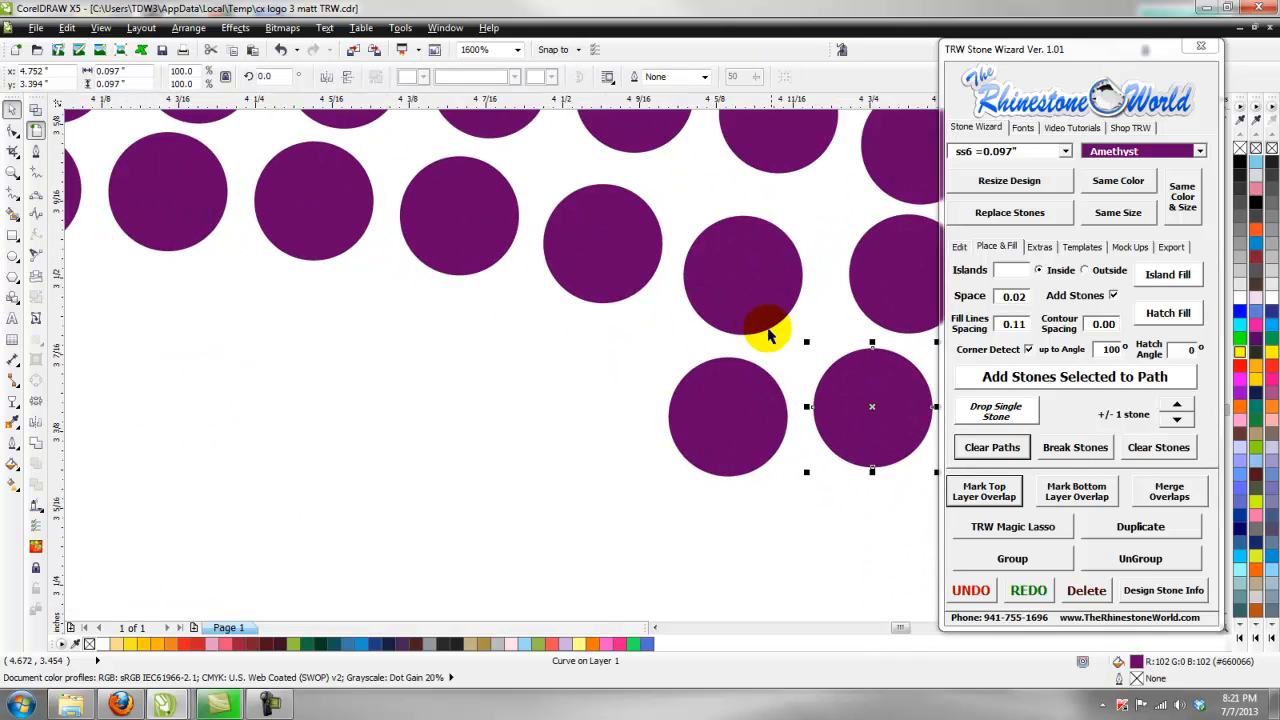
Fine-tune the inner-row stones and the lower tip stone at the C's upper-right end slightly upward, and deselect
{"action": "left_click_drag", "start_coordinate": [757, 310], "coordinate": [757, 302]}
{"action": "left_click", "coordinate": [549, 253]}
{"action": "left_click_drag", "start_coordinate": [590, 252], "coordinate": [593, 238]}
{"action": "left_click_drag", "start_coordinate": [760, 389], "coordinate": [765, 377]}
{"action": "left_click", "coordinate": [509, 320]}
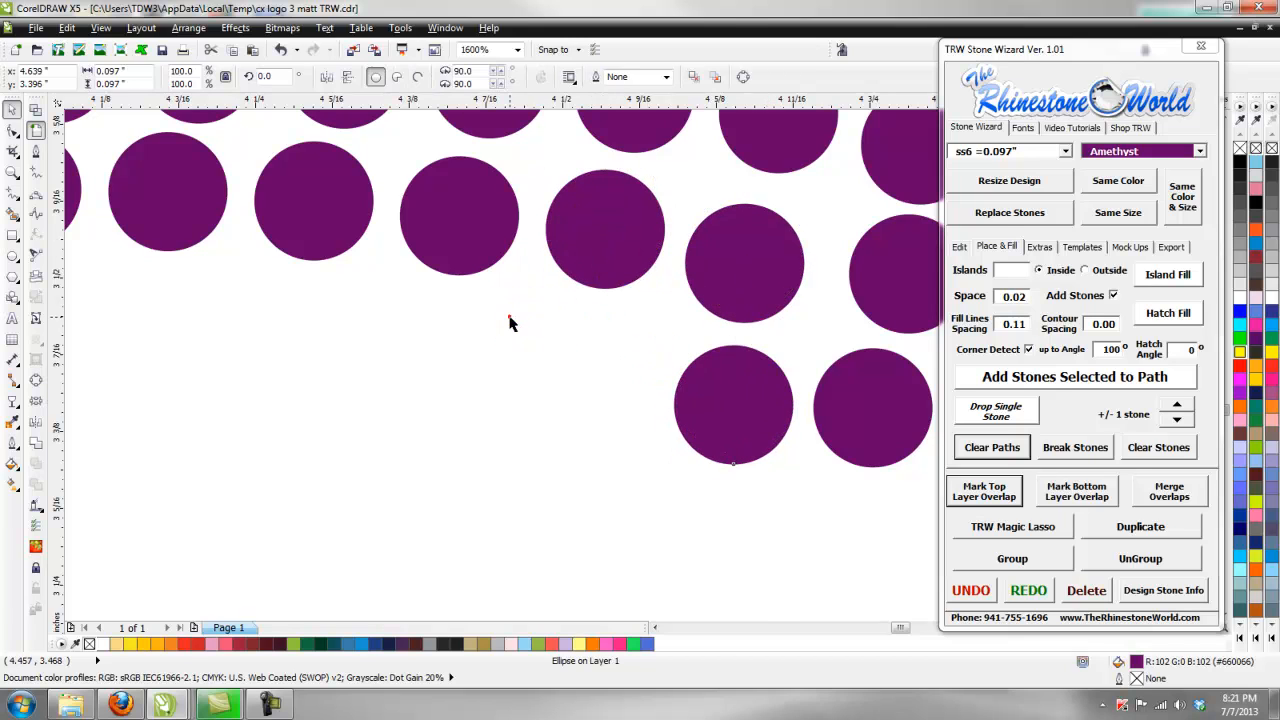
Compare the finished rhinestone logo with the original CX artwork and check the spacing along the C's lower stroke
{"action": "scroll", "coordinate": [509, 323], "scroll_direction": "down", "scroll_amount": 3}
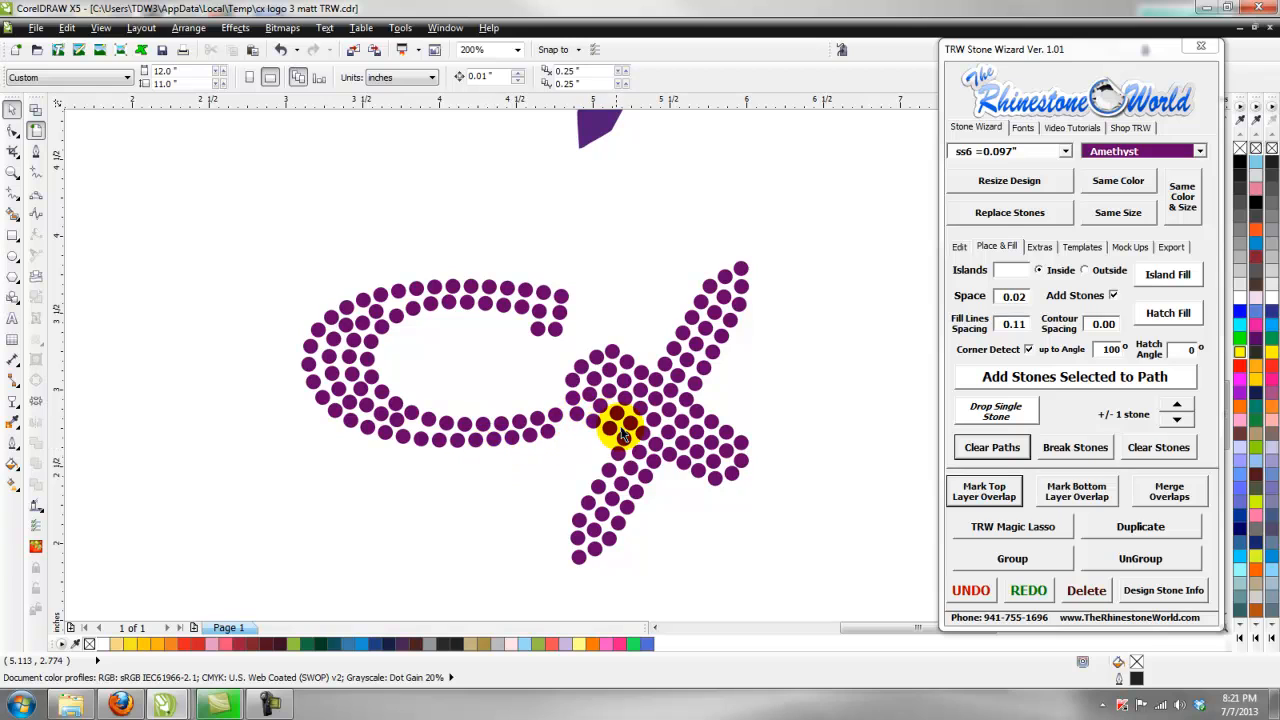
{"action": "scroll", "coordinate": [643, 487], "scroll_direction": "down", "scroll_amount": 1}
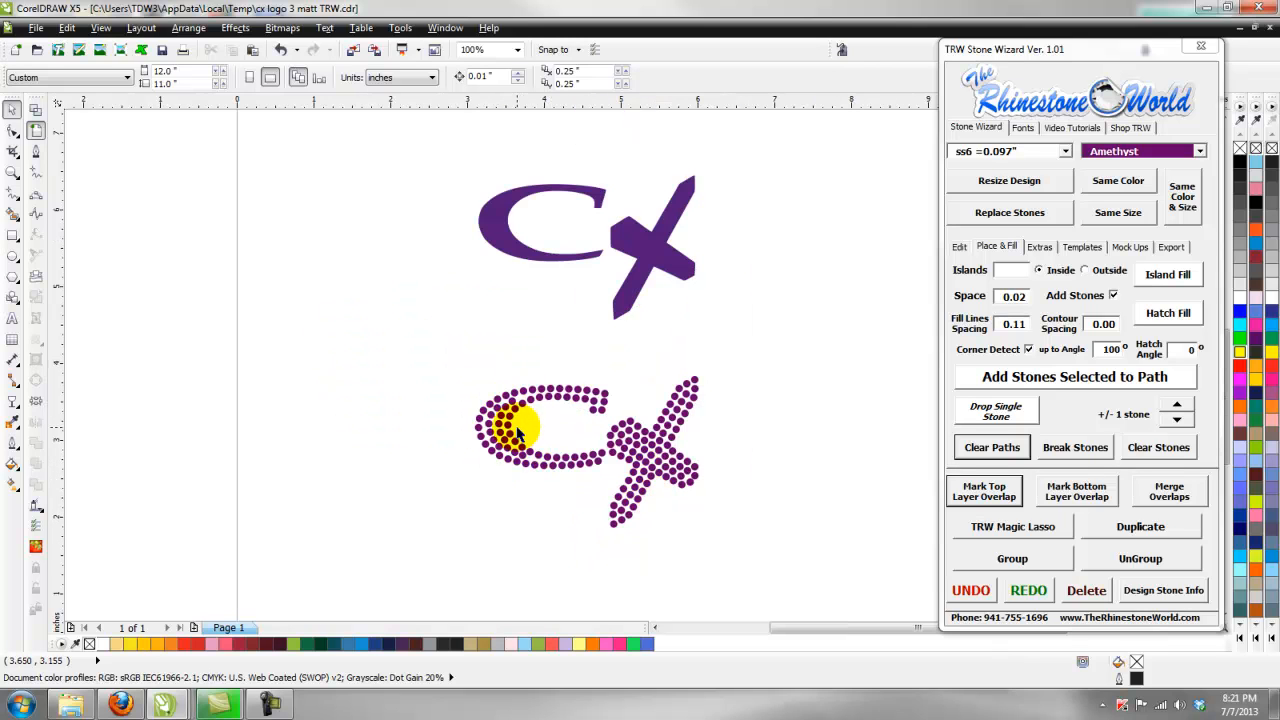
{"action": "scroll", "coordinate": [509, 423], "scroll_direction": "down", "scroll_amount": 3}
{"action": "scroll", "coordinate": [529, 486], "scroll_direction": "up", "scroll_amount": 2}
{"action": "scroll", "coordinate": [580, 520], "scroll_direction": "up", "scroll_amount": 2}
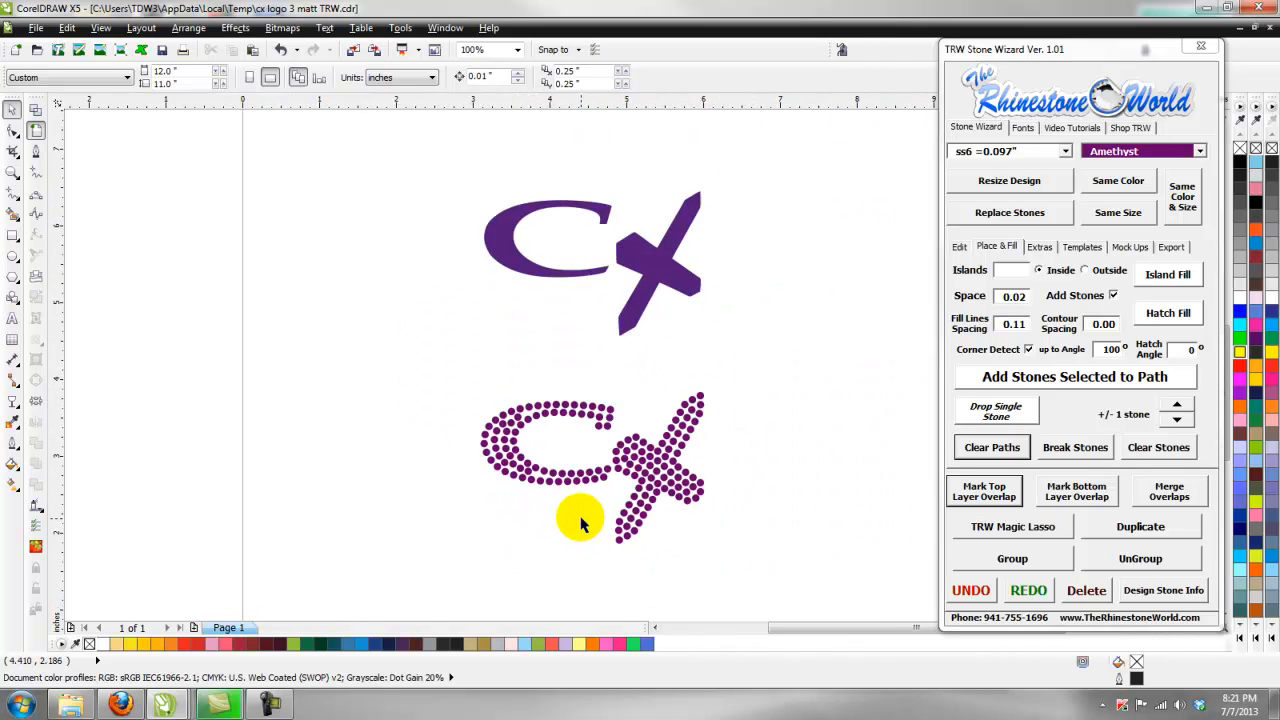
{"action": "scroll", "coordinate": [557, 486], "scroll_direction": "up", "scroll_amount": 2}
{"action": "scroll", "coordinate": [552, 482], "scroll_direction": "up", "scroll_amount": 1}
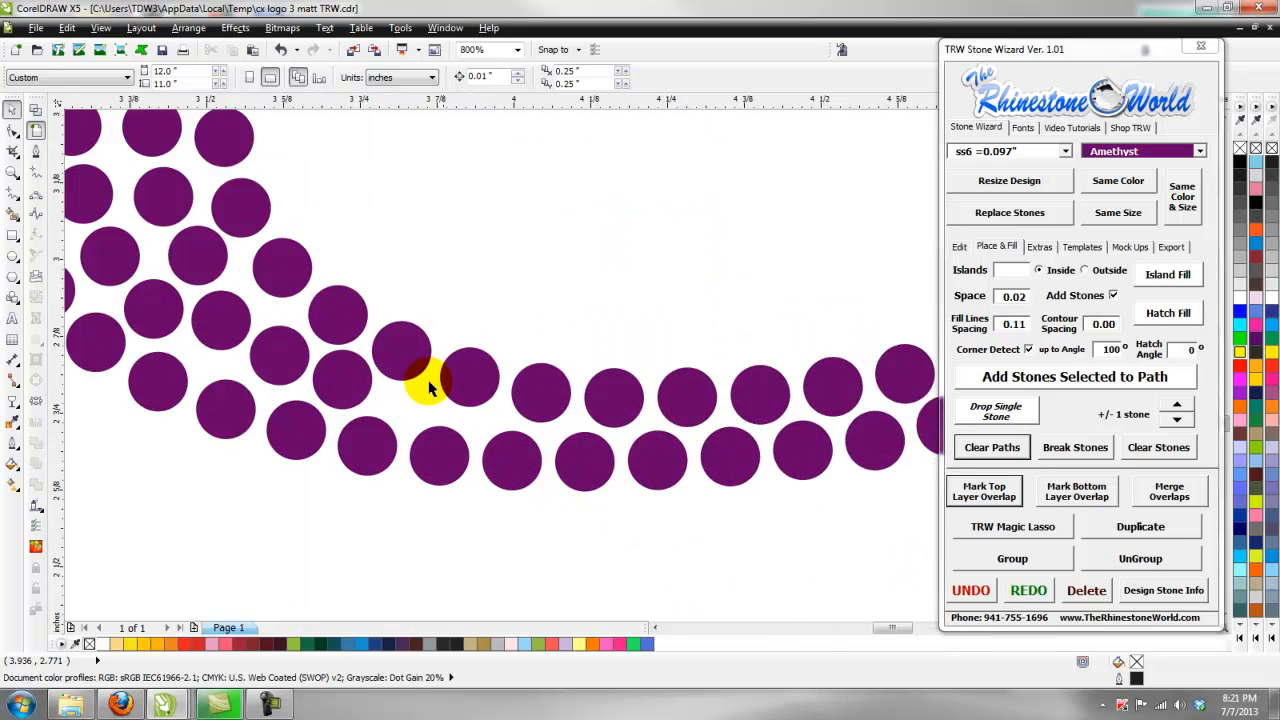
Try adding a copied stone along the C's lower stroke, and delete it
{"action": "scroll", "coordinate": [419, 398], "scroll_direction": "up", "scroll_amount": 1}
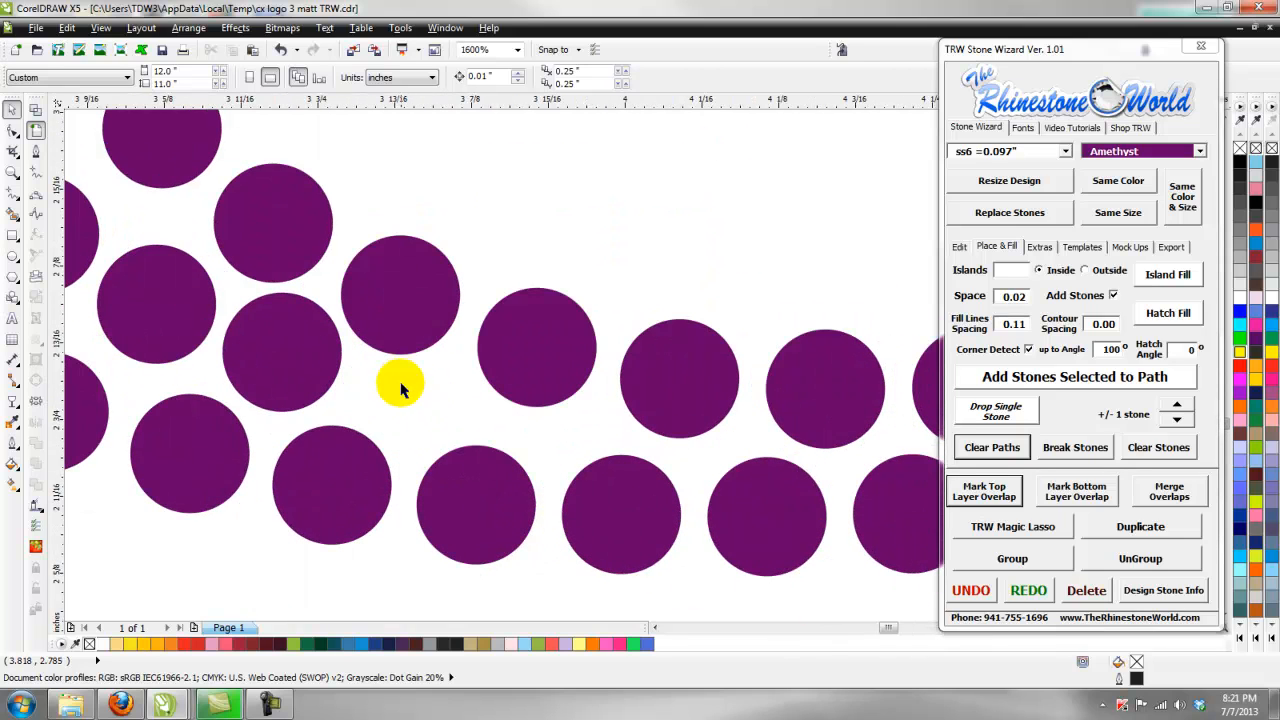
{"action": "left_click_drag", "start_coordinate": [391, 310], "coordinate": [528, 322]}
{"action": "scroll", "coordinate": [441, 418], "scroll_direction": "down", "scroll_amount": 1}
{"action": "key", "text": "Delete"}
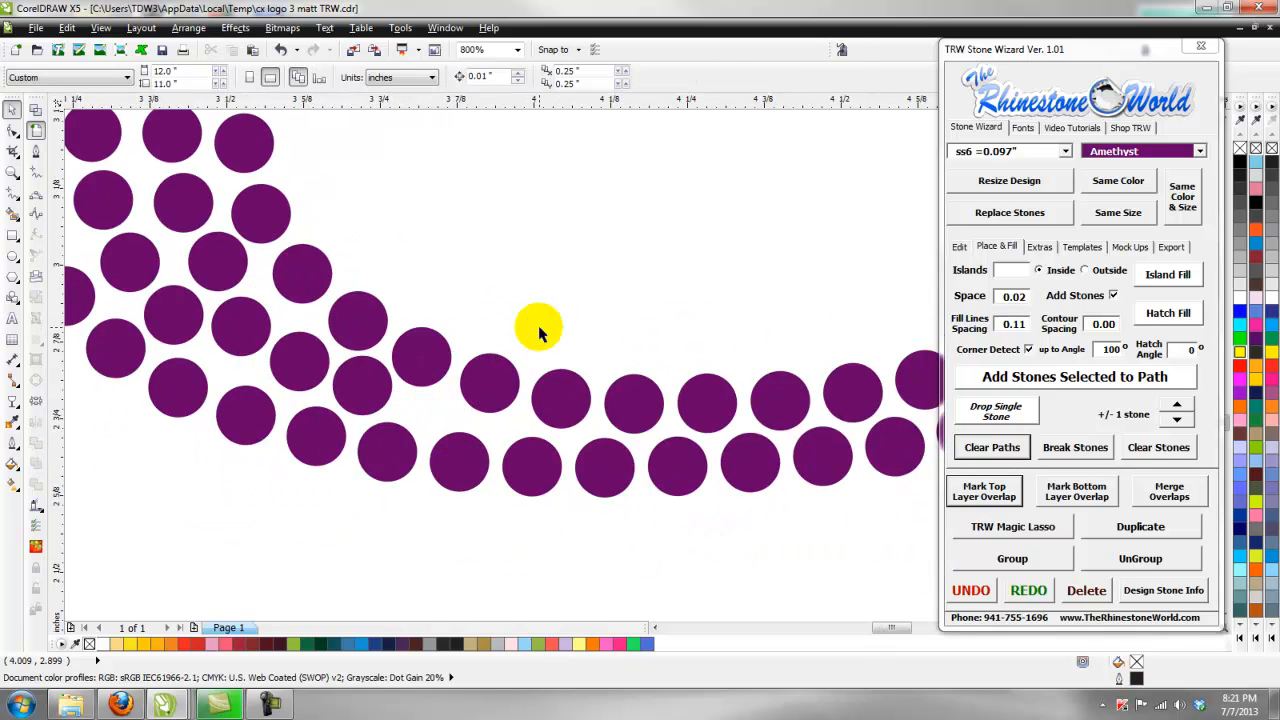
Select the entire rhinestone logo to check its stone count, deselect it, and inspect the X's spacing
{"action": "scroll", "coordinate": [538, 333], "scroll_direction": "down", "scroll_amount": 2}
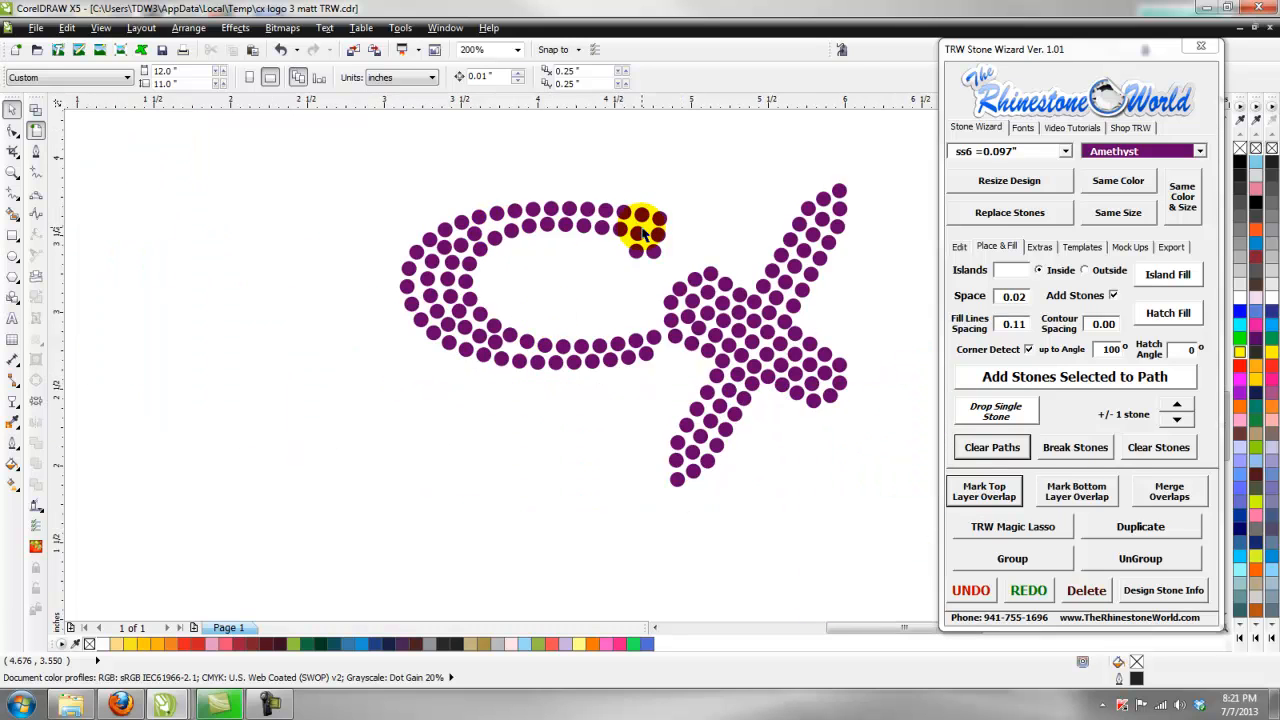
{"action": "scroll", "coordinate": [617, 286], "scroll_direction": "down", "scroll_amount": 1}
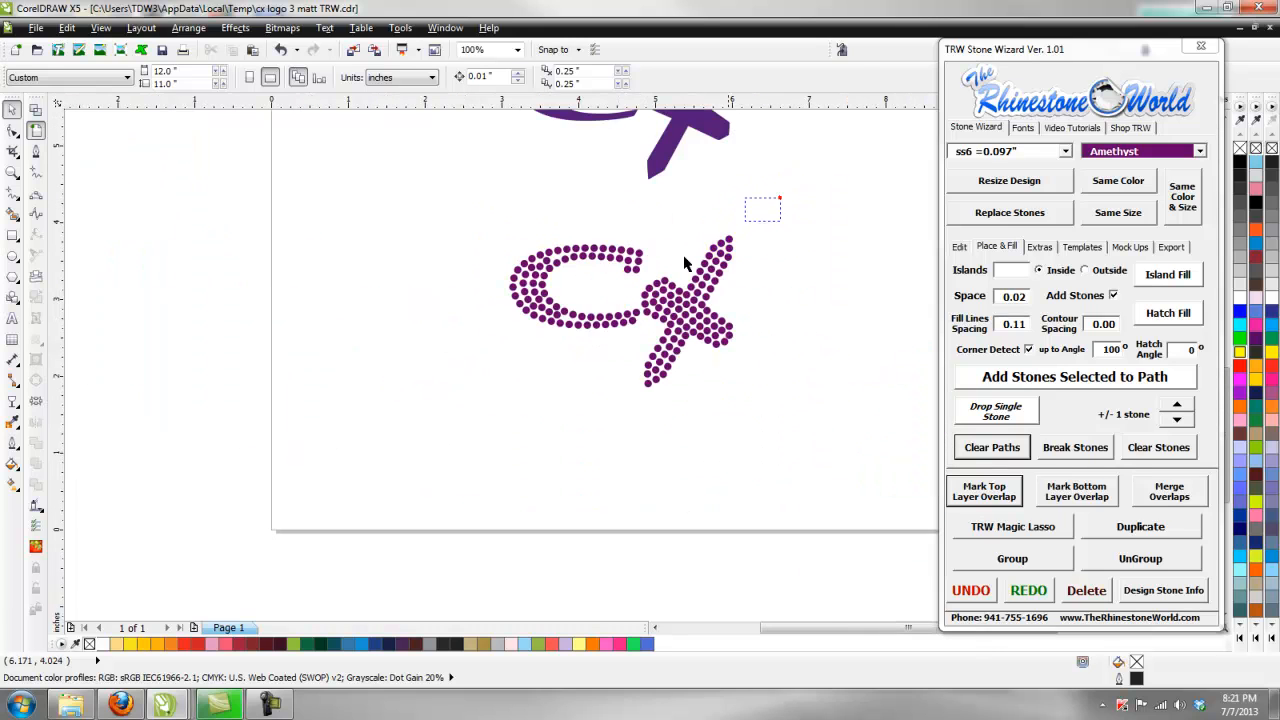
{"action": "left_click_drag", "start_coordinate": [404, 420], "coordinate": [404, 420]}
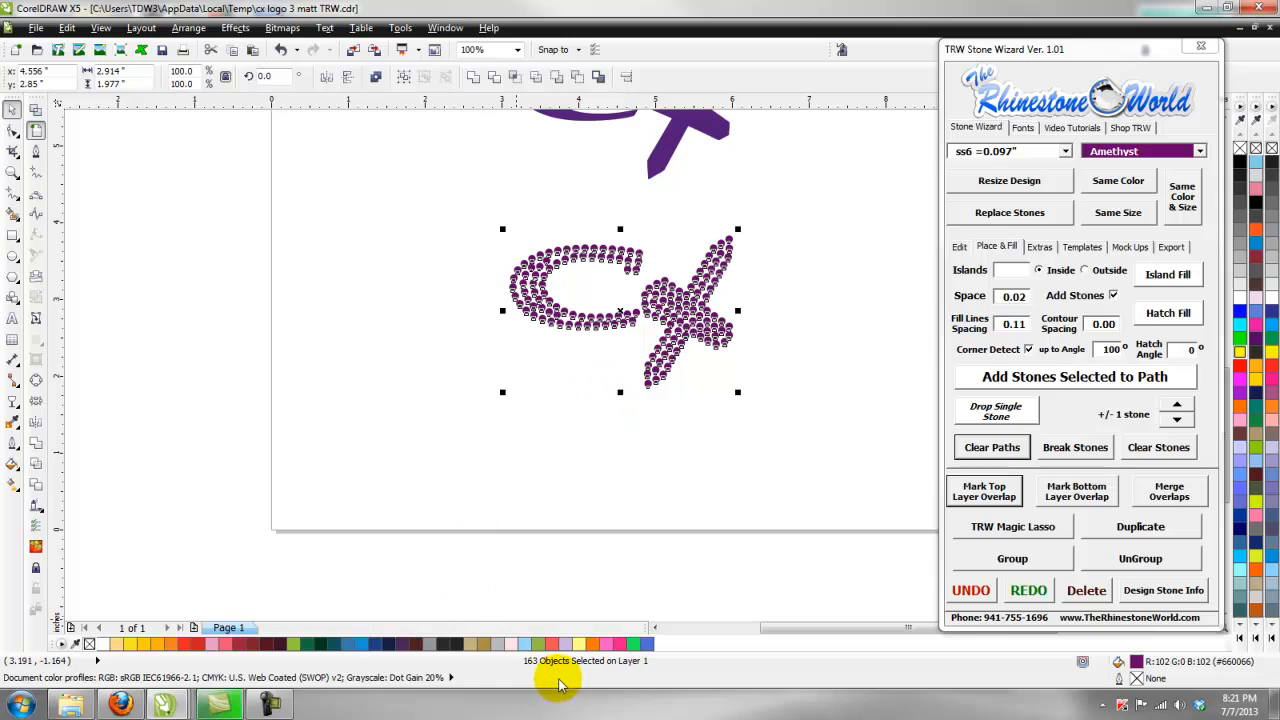
{"action": "left_click", "coordinate": [576, 490]}
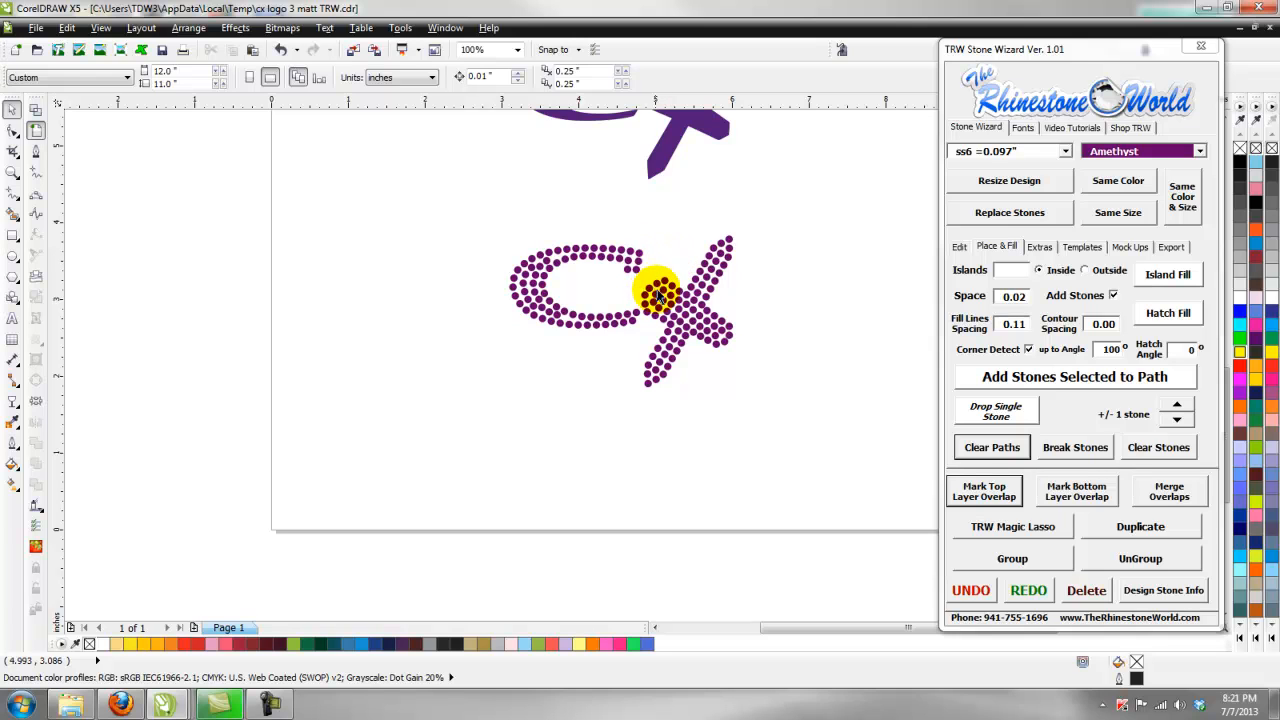
{"action": "scroll", "coordinate": [658, 298], "scroll_direction": "up", "scroll_amount": 2}
{"action": "scroll", "coordinate": [720, 318], "scroll_direction": "down", "scroll_amount": 2}
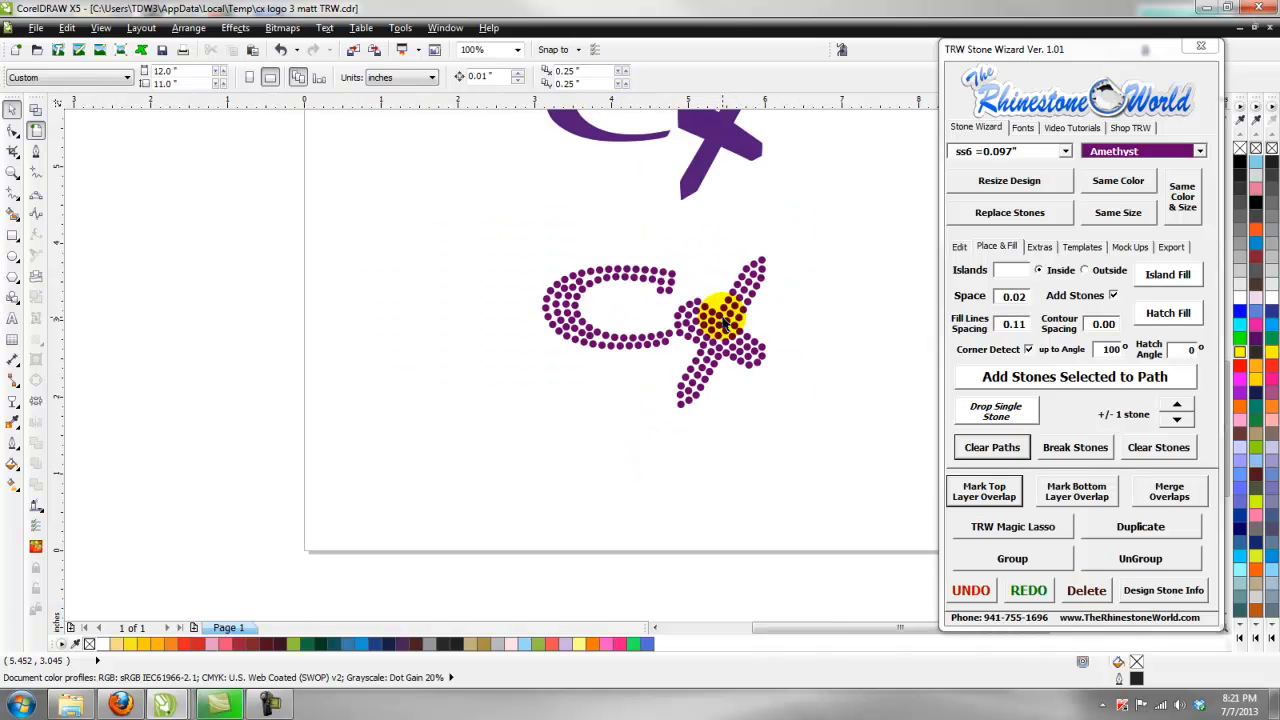
Select the whole rhinestone logo once more to check it, and clear the selection
{"action": "scroll", "coordinate": [740, 300], "scroll_direction": "down", "scroll_amount": 2}
{"action": "scroll", "coordinate": [745, 210], "scroll_direction": "up", "scroll_amount": 2}
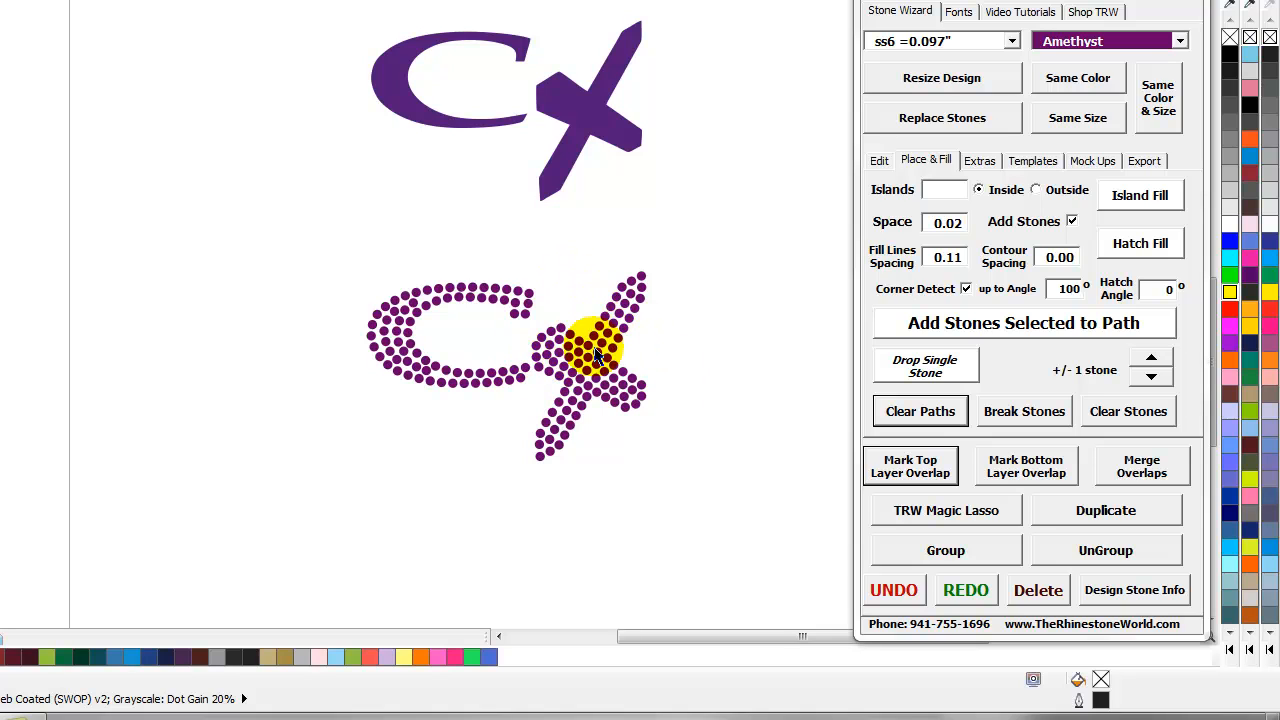
{"action": "left_click_drag", "start_coordinate": [700, 243], "coordinate": [324, 445]}
{"action": "left_click", "coordinate": [286, 511]}
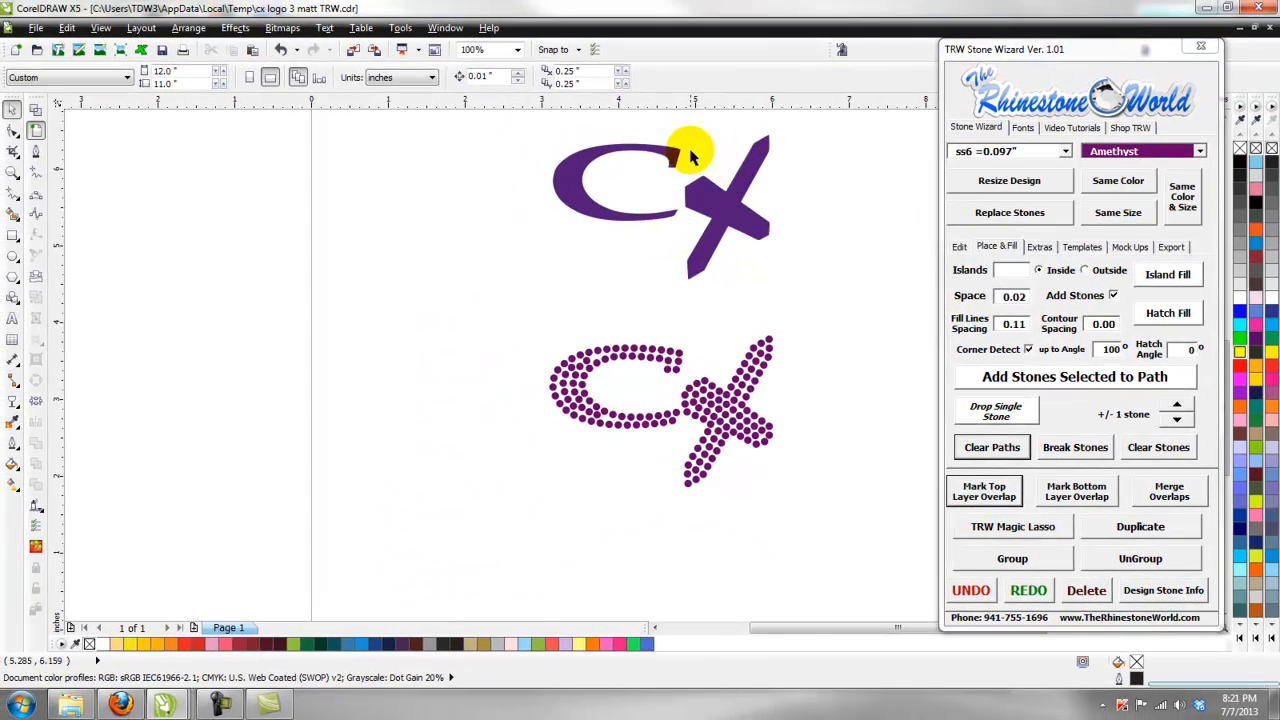
Compare the stone spacing of the rhinestone C and X with the original CX artwork, and look over the stone editing tools
{"action": "scroll", "coordinate": [459, 46], "scroll_direction": "up", "scroll_amount": 2}
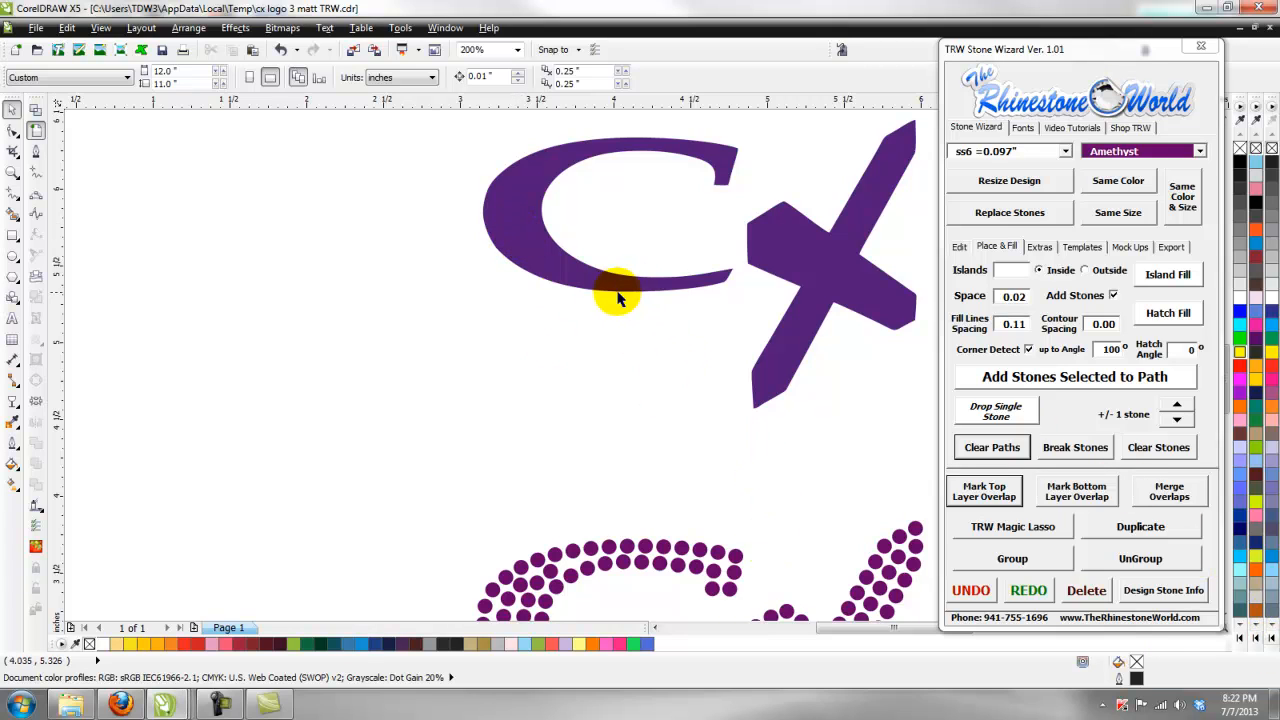
{"action": "scroll", "coordinate": [646, 389], "scroll_direction": "down", "scroll_amount": 3}
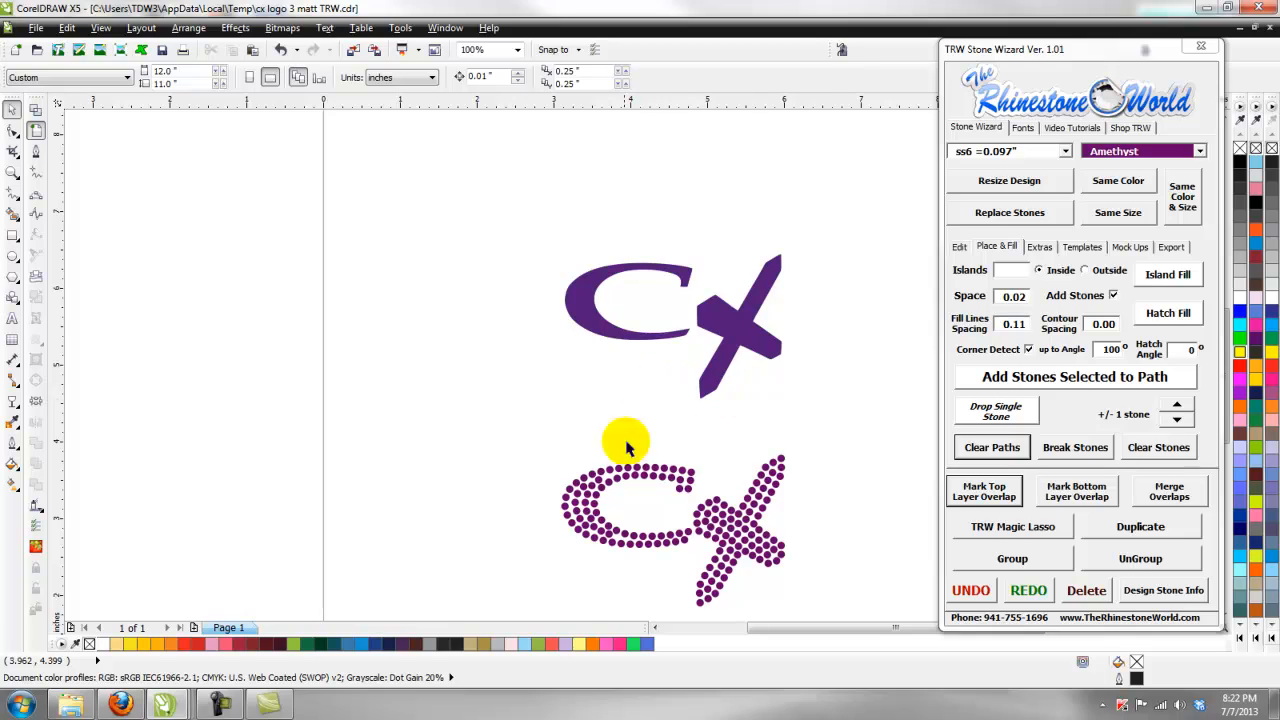
{"action": "scroll", "coordinate": [660, 445], "scroll_direction": "down", "scroll_amount": 2}
{"action": "scroll", "coordinate": [706, 491], "scroll_direction": "up", "scroll_amount": 4}
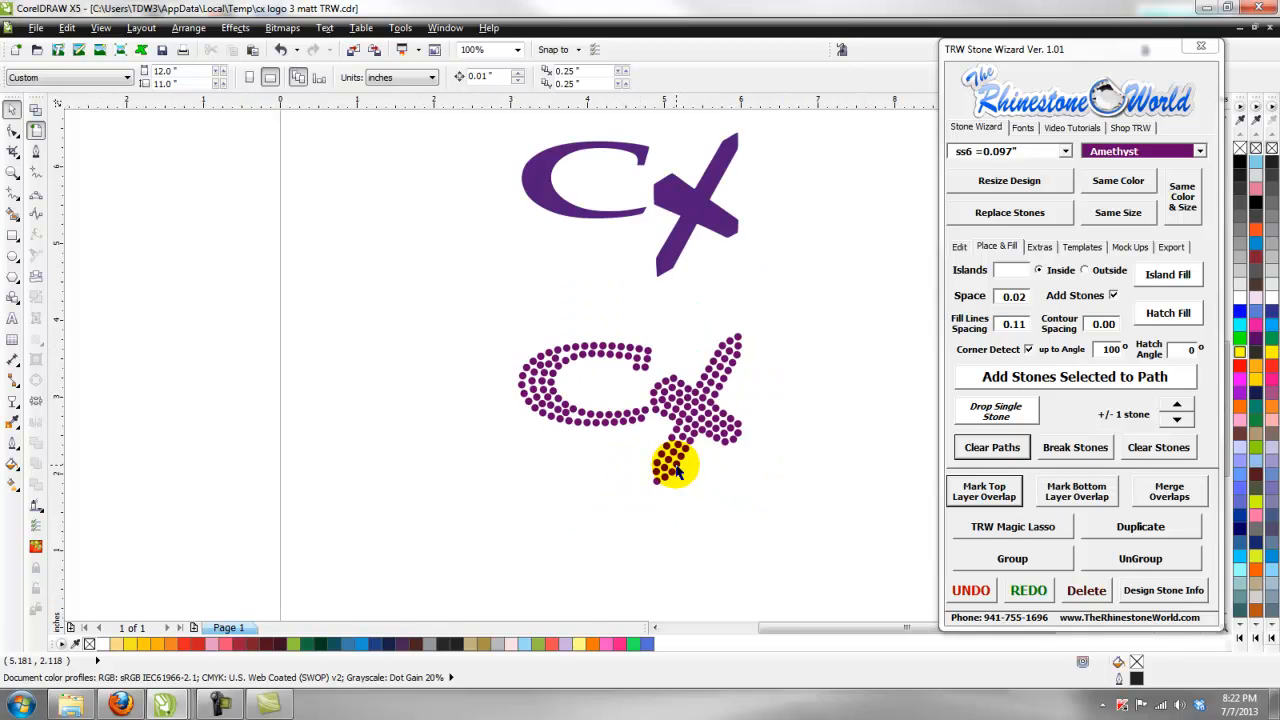
{"action": "scroll", "coordinate": [545, 362], "scroll_direction": "up", "scroll_amount": 2}
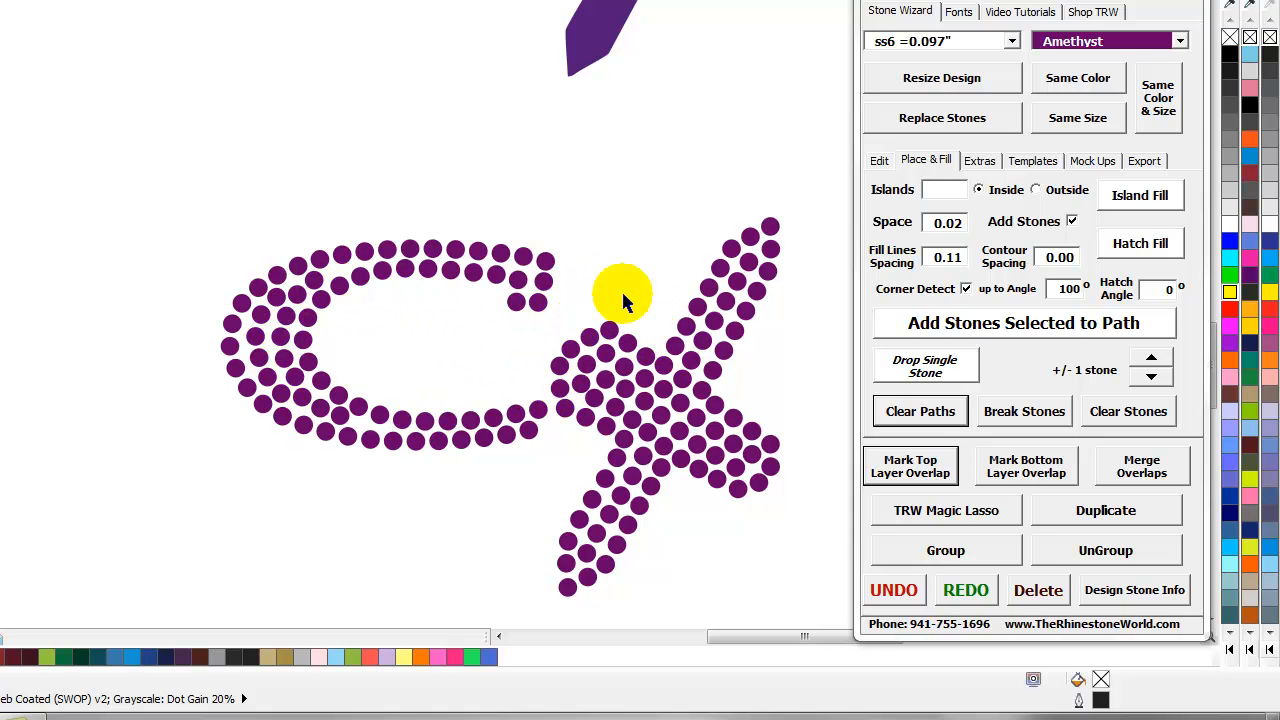
{"action": "scroll", "coordinate": [510, 378], "scroll_direction": "down", "scroll_amount": 3}
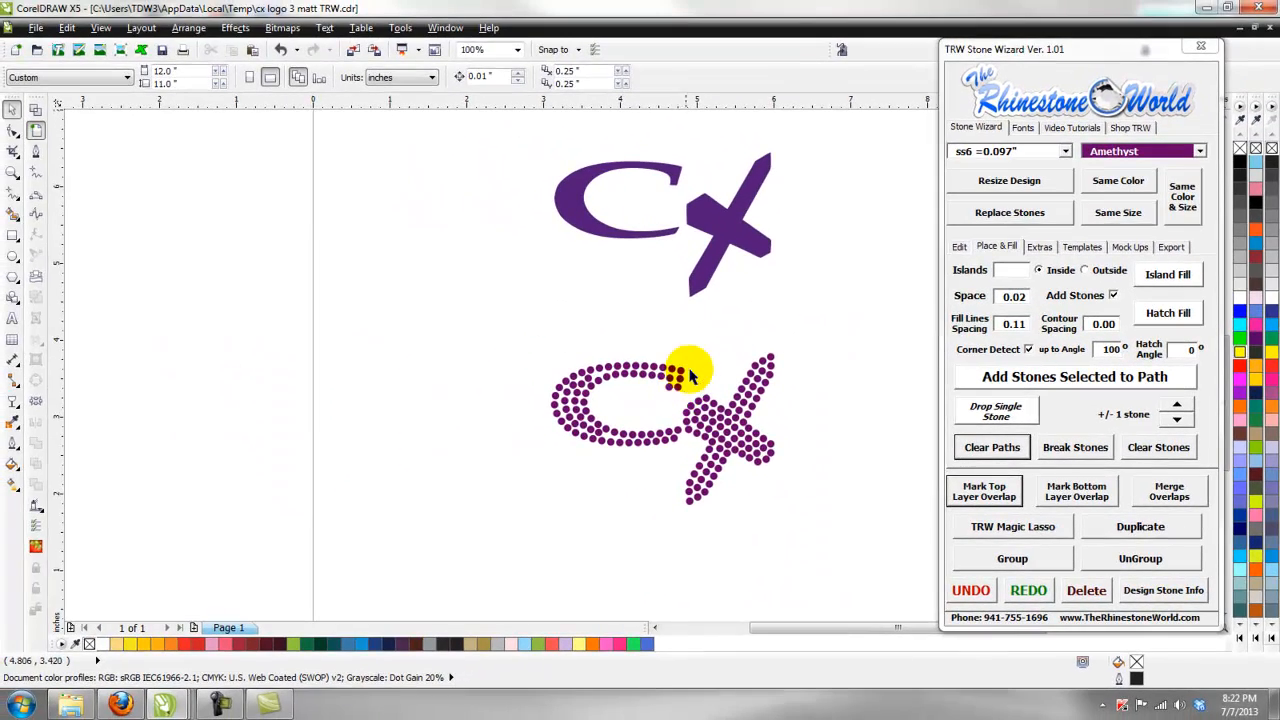
{"action": "scroll", "coordinate": [677, 400], "scroll_direction": "up", "scroll_amount": 2}
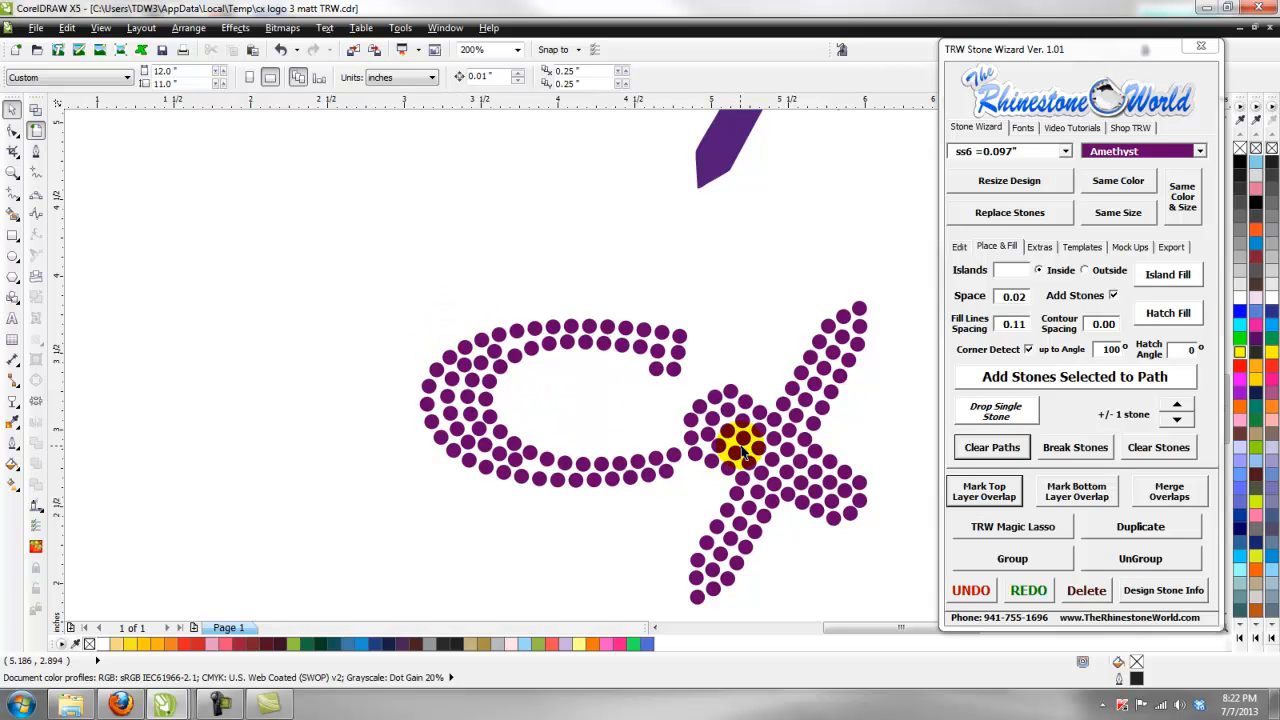
{"action": "scroll", "coordinate": [745, 455], "scroll_direction": "down", "scroll_amount": 1}
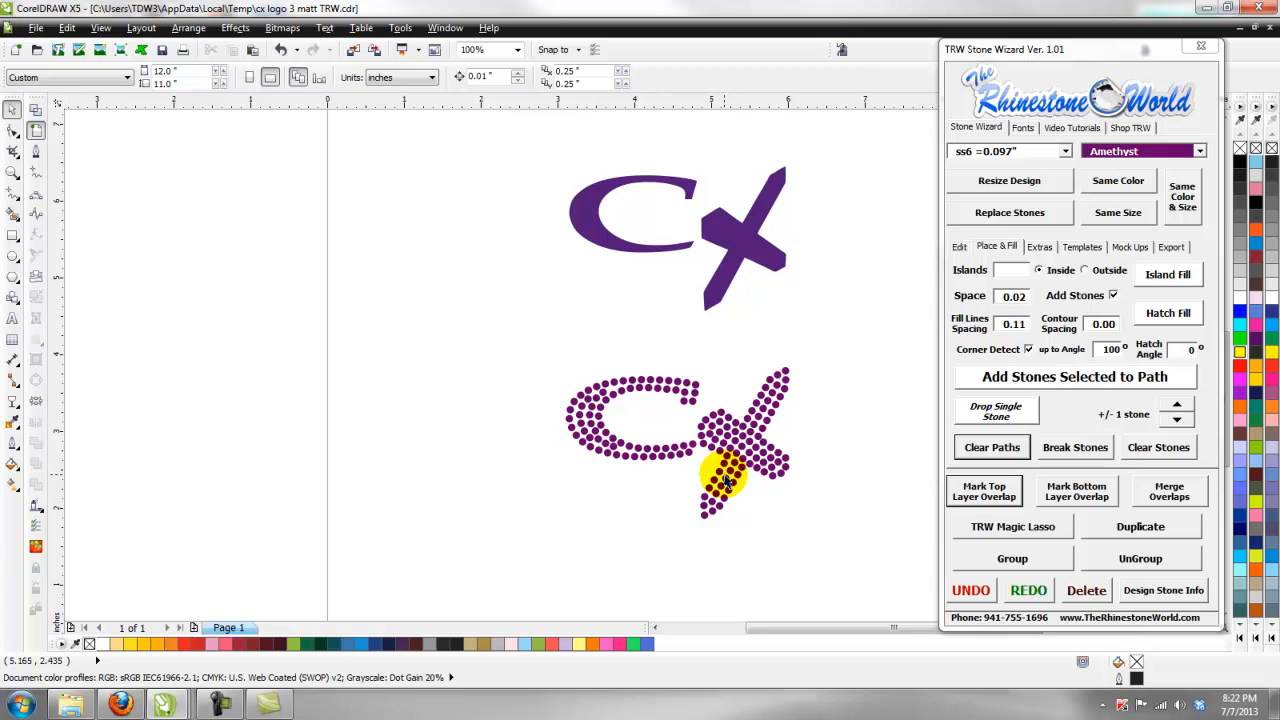
{"action": "scroll", "coordinate": [727, 482], "scroll_direction": "up", "scroll_amount": 1}
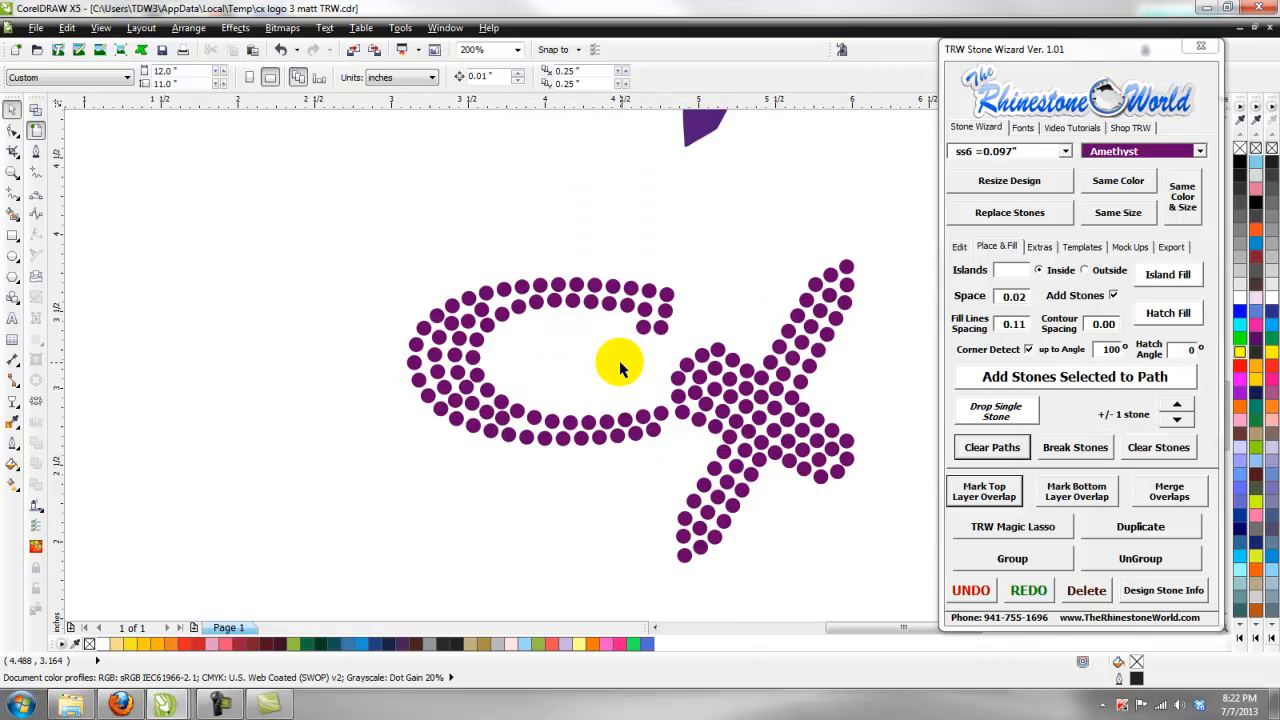
{"action": "scroll", "coordinate": [620, 368], "scroll_direction": "down", "scroll_amount": 1}
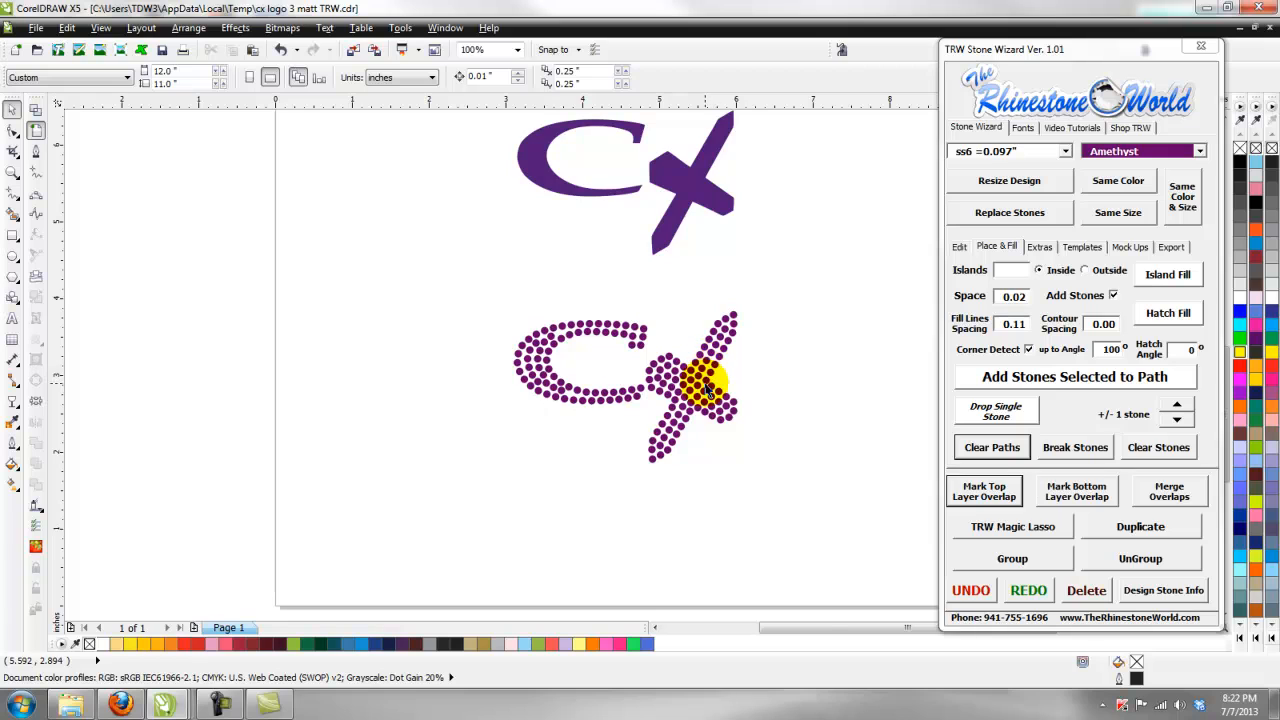
{"action": "scroll", "coordinate": [707, 392], "scroll_direction": "up", "scroll_amount": 1}
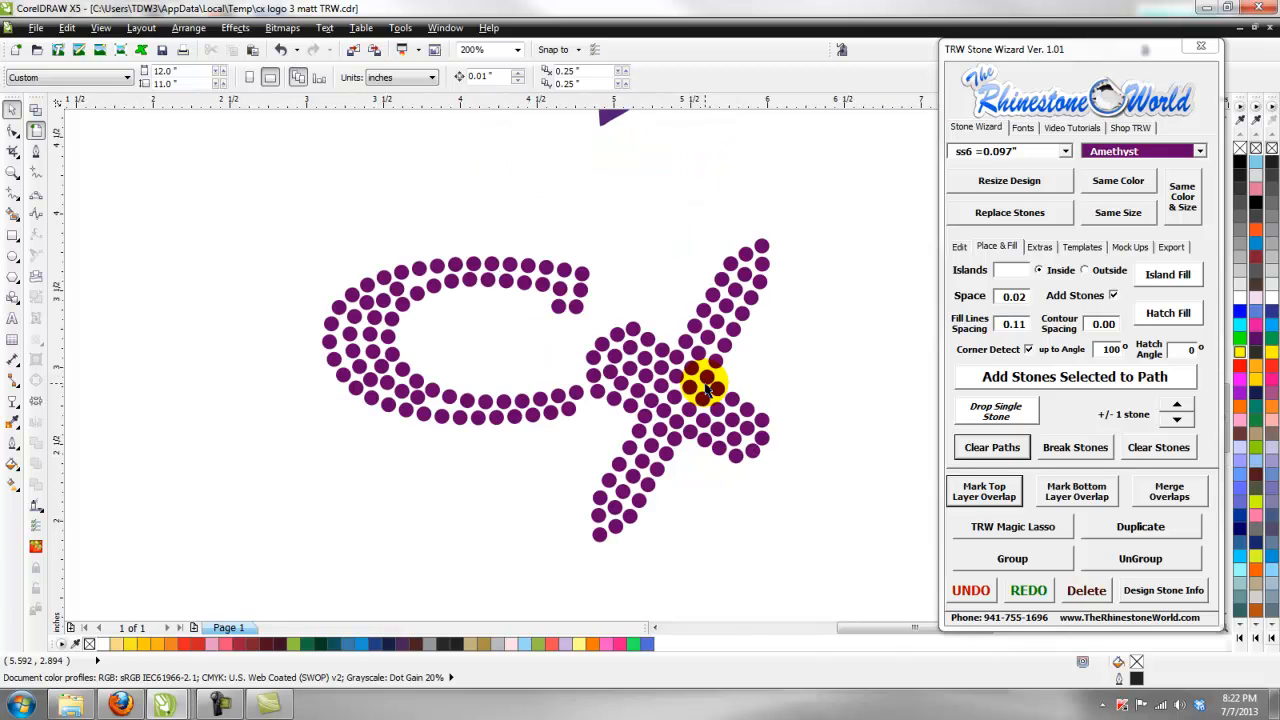
{"action": "left_click", "coordinate": [960, 248]}
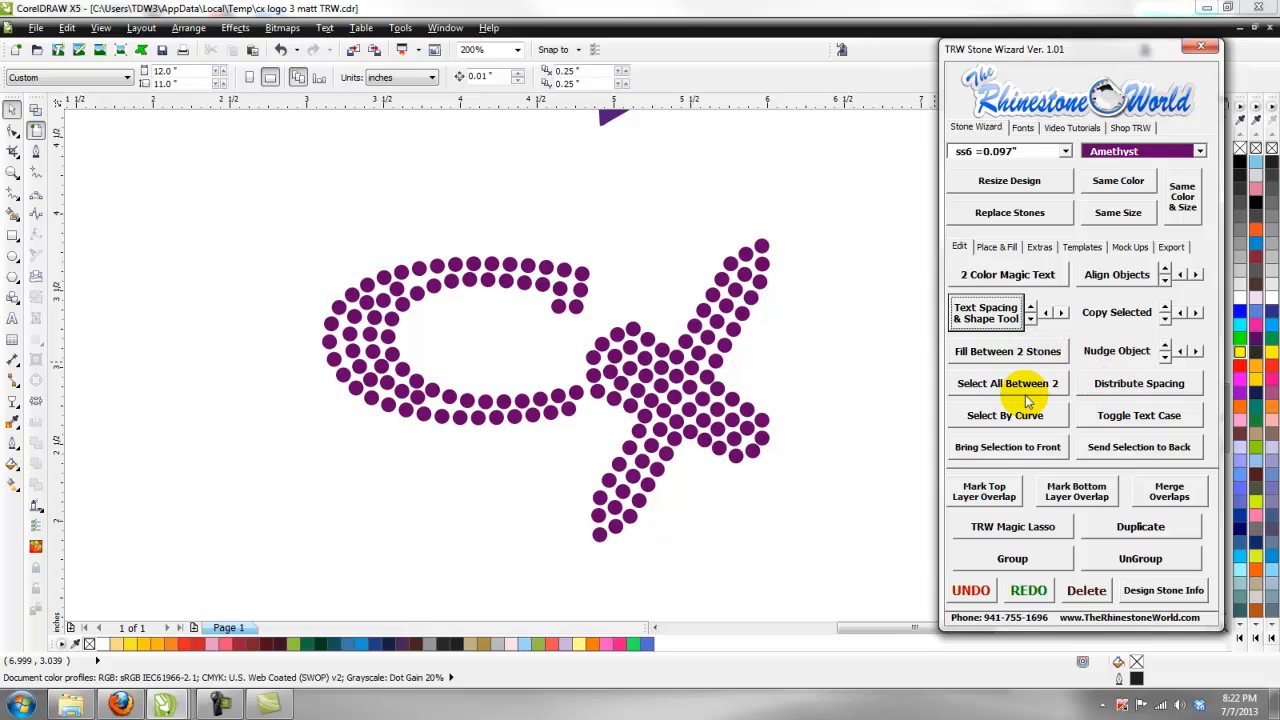
{"action": "left_click", "coordinate": [990, 248]}
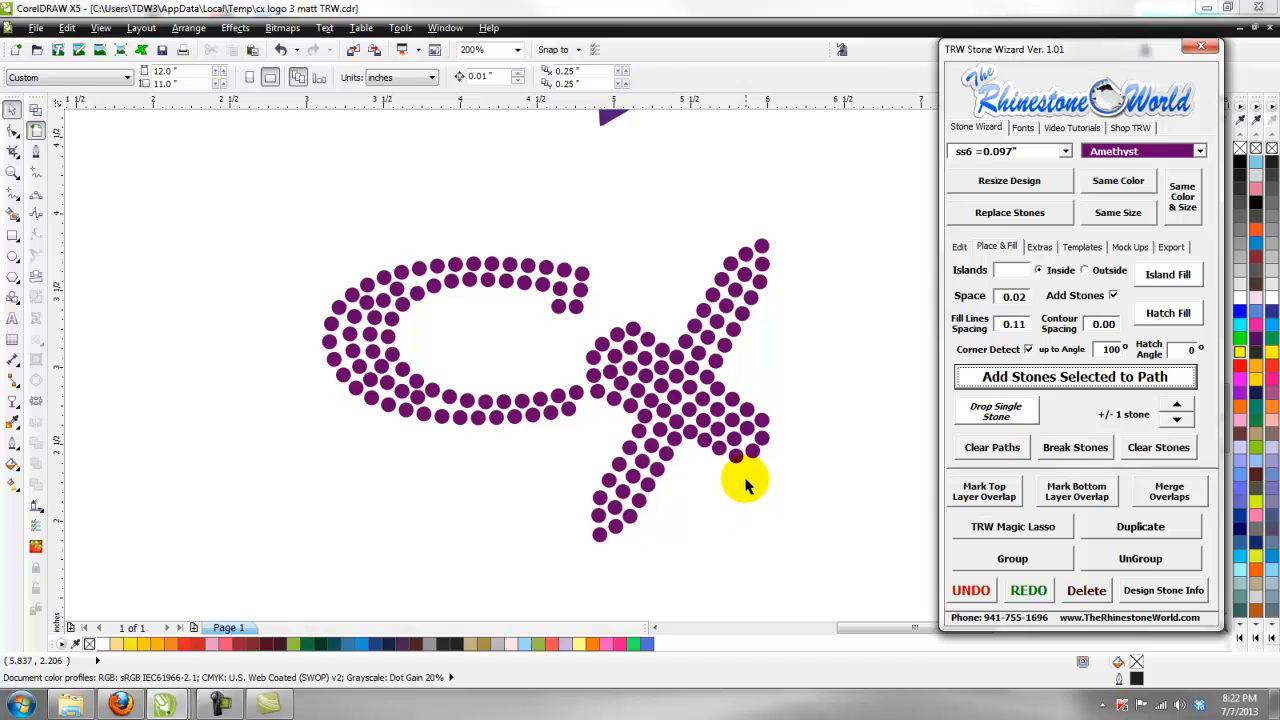
Try placing four copied stones below the X's lower-right arm, and delete them
{"action": "scroll", "coordinate": [740, 475], "scroll_direction": "up", "scroll_amount": 2}
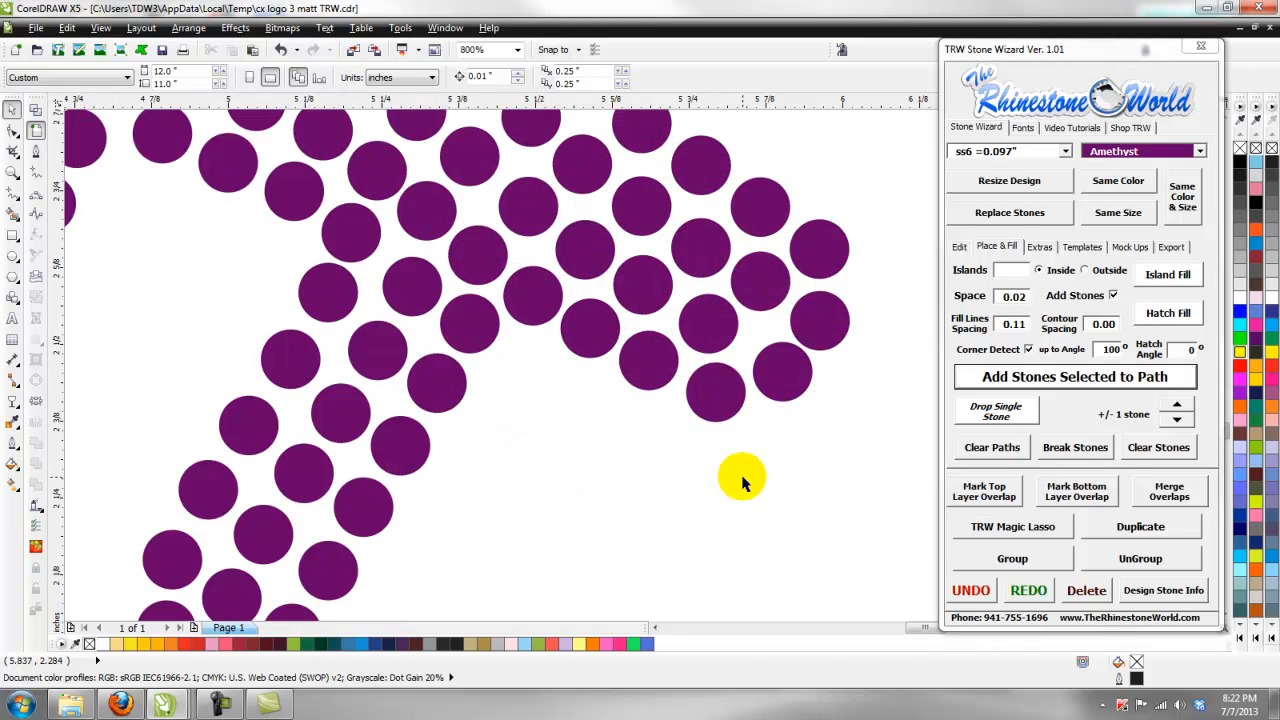
{"action": "left_click_drag", "start_coordinate": [730, 406], "coordinate": [827, 479]}
{"action": "right_click", "coordinate": [631, 496]}
{"action": "right_click", "coordinate": [686, 500]}
{"action": "right_click", "coordinate": [749, 489]}
{"action": "right_click", "coordinate": [827, 479]}
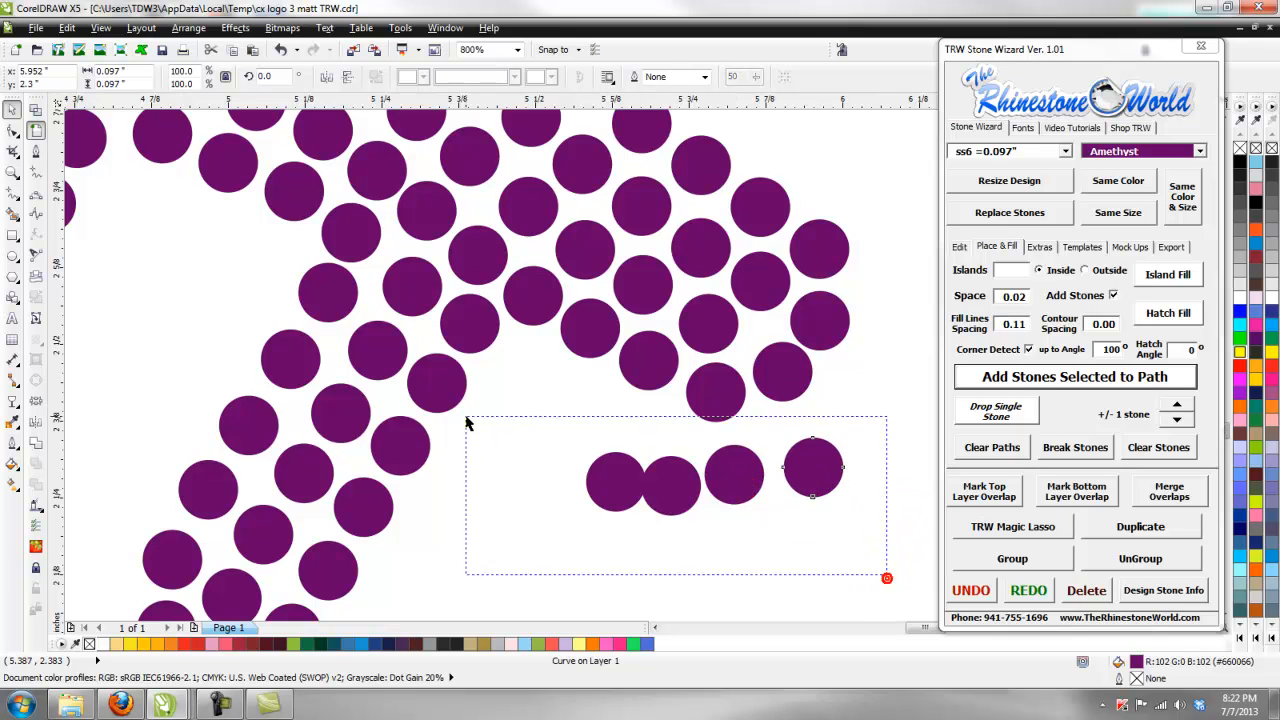
{"action": "left_click_drag", "start_coordinate": [465, 422], "coordinate": [474, 417]}
{"action": "key", "text": "Delete"}
{"action": "scroll", "coordinate": [527, 445], "scroll_direction": "down", "scroll_amount": 2}
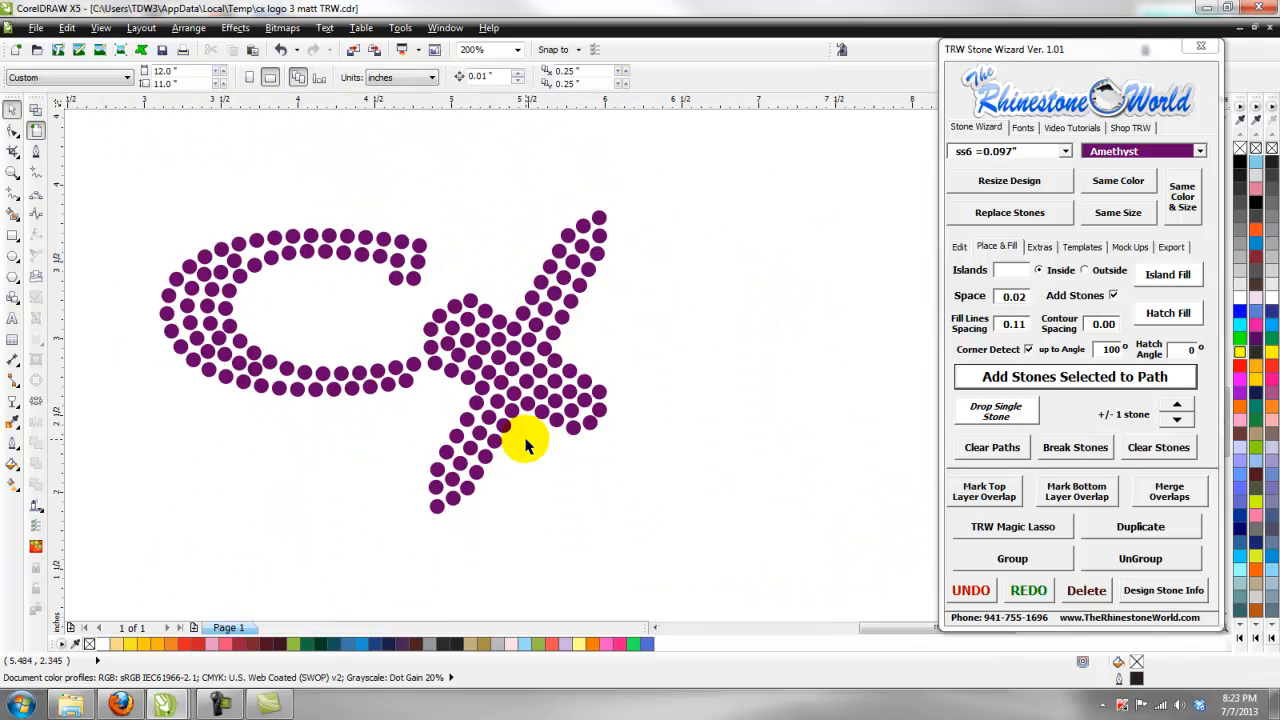
Review the finished rhinestone logo together with the original CX artwork
{"action": "scroll", "coordinate": [527, 445], "scroll_direction": "down", "scroll_amount": 1}
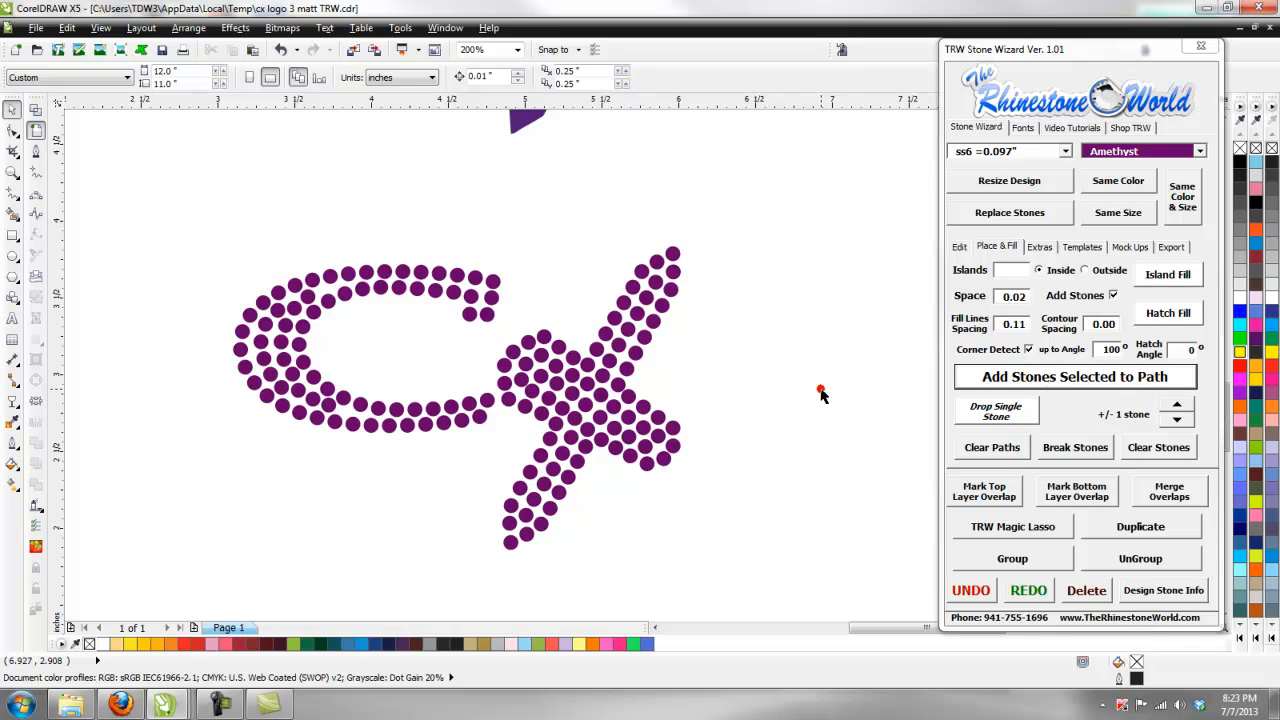
{"action": "scroll", "coordinate": [820, 395], "scroll_direction": "down", "scroll_amount": 2}
{"action": "scroll", "coordinate": [810, 335], "scroll_direction": "up", "scroll_amount": 1}
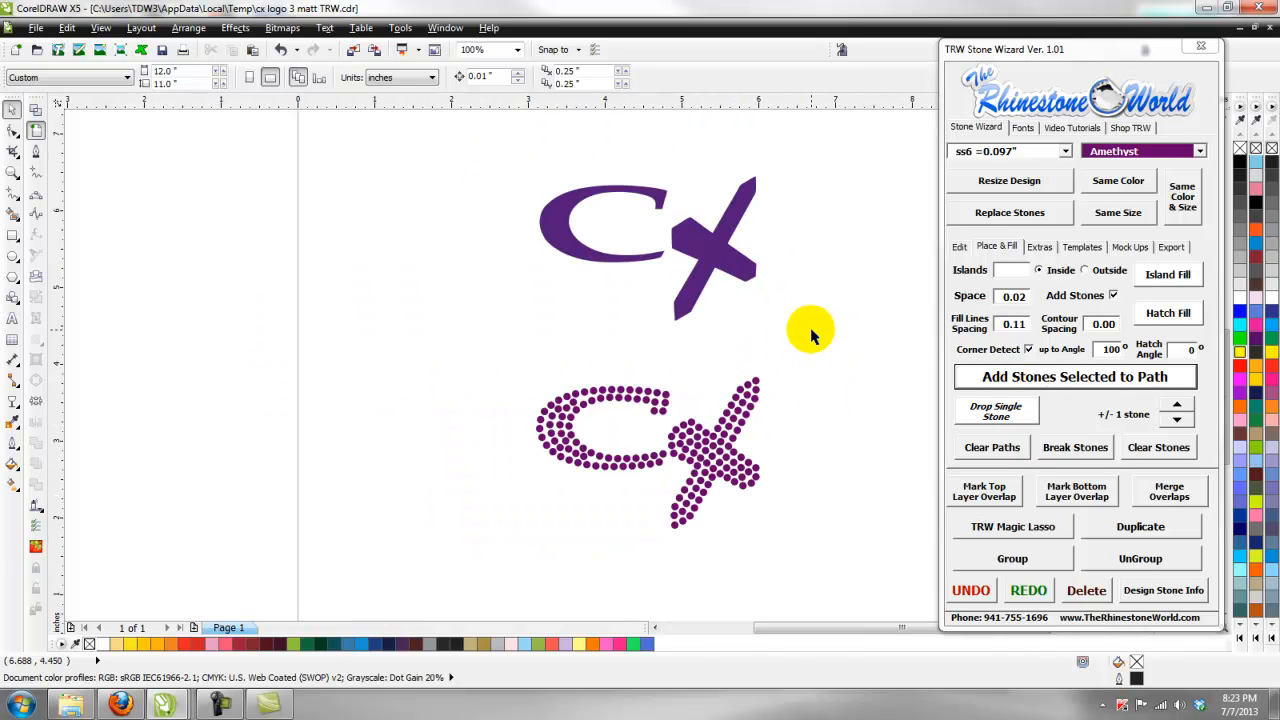